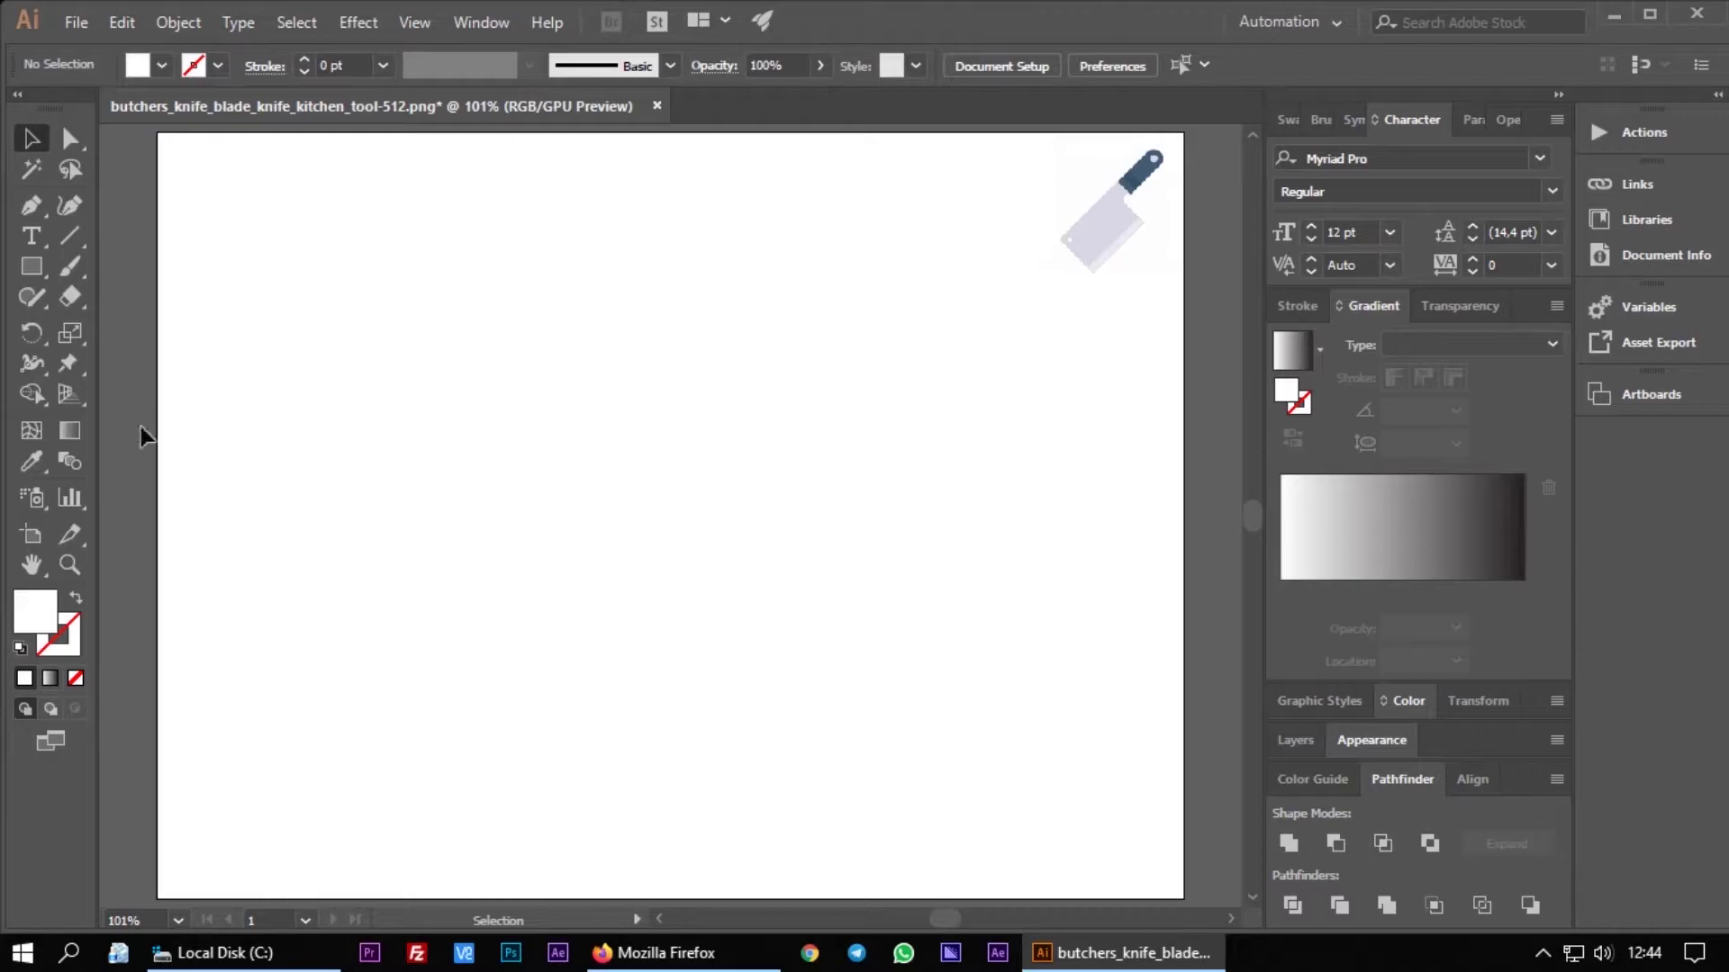
- Draw a large rectangle and fill it with the reference blade's lavender
left_click(40, 263)
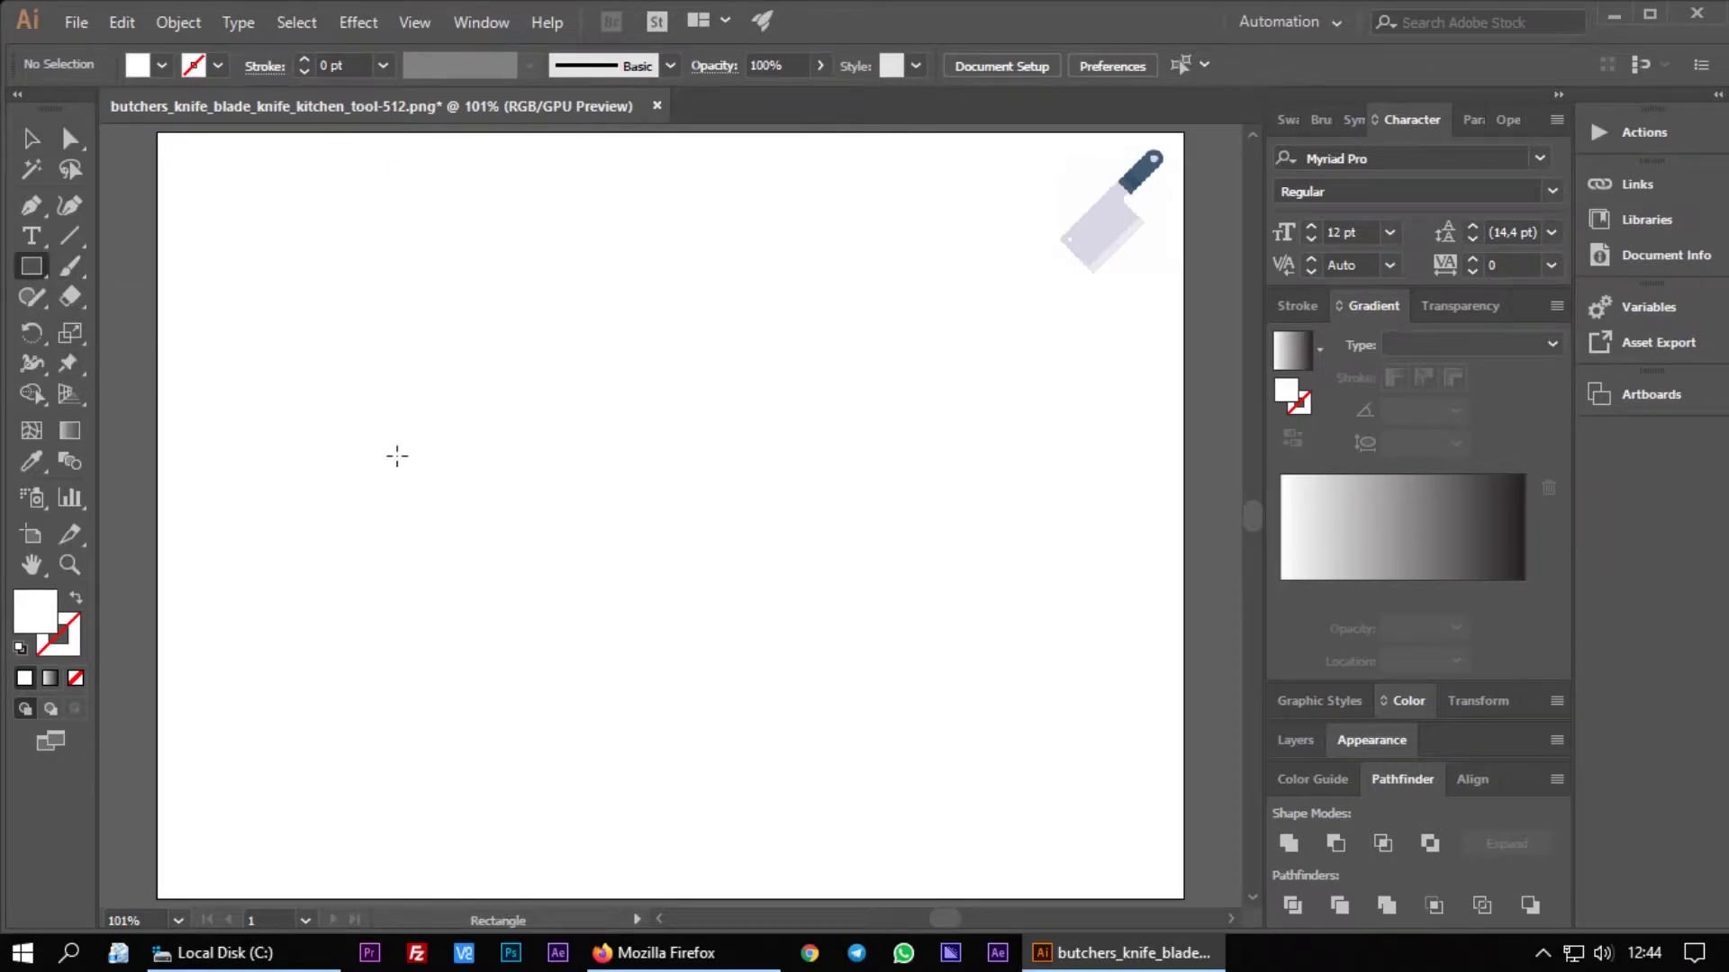
left_click_drag(381, 415, 851, 682)
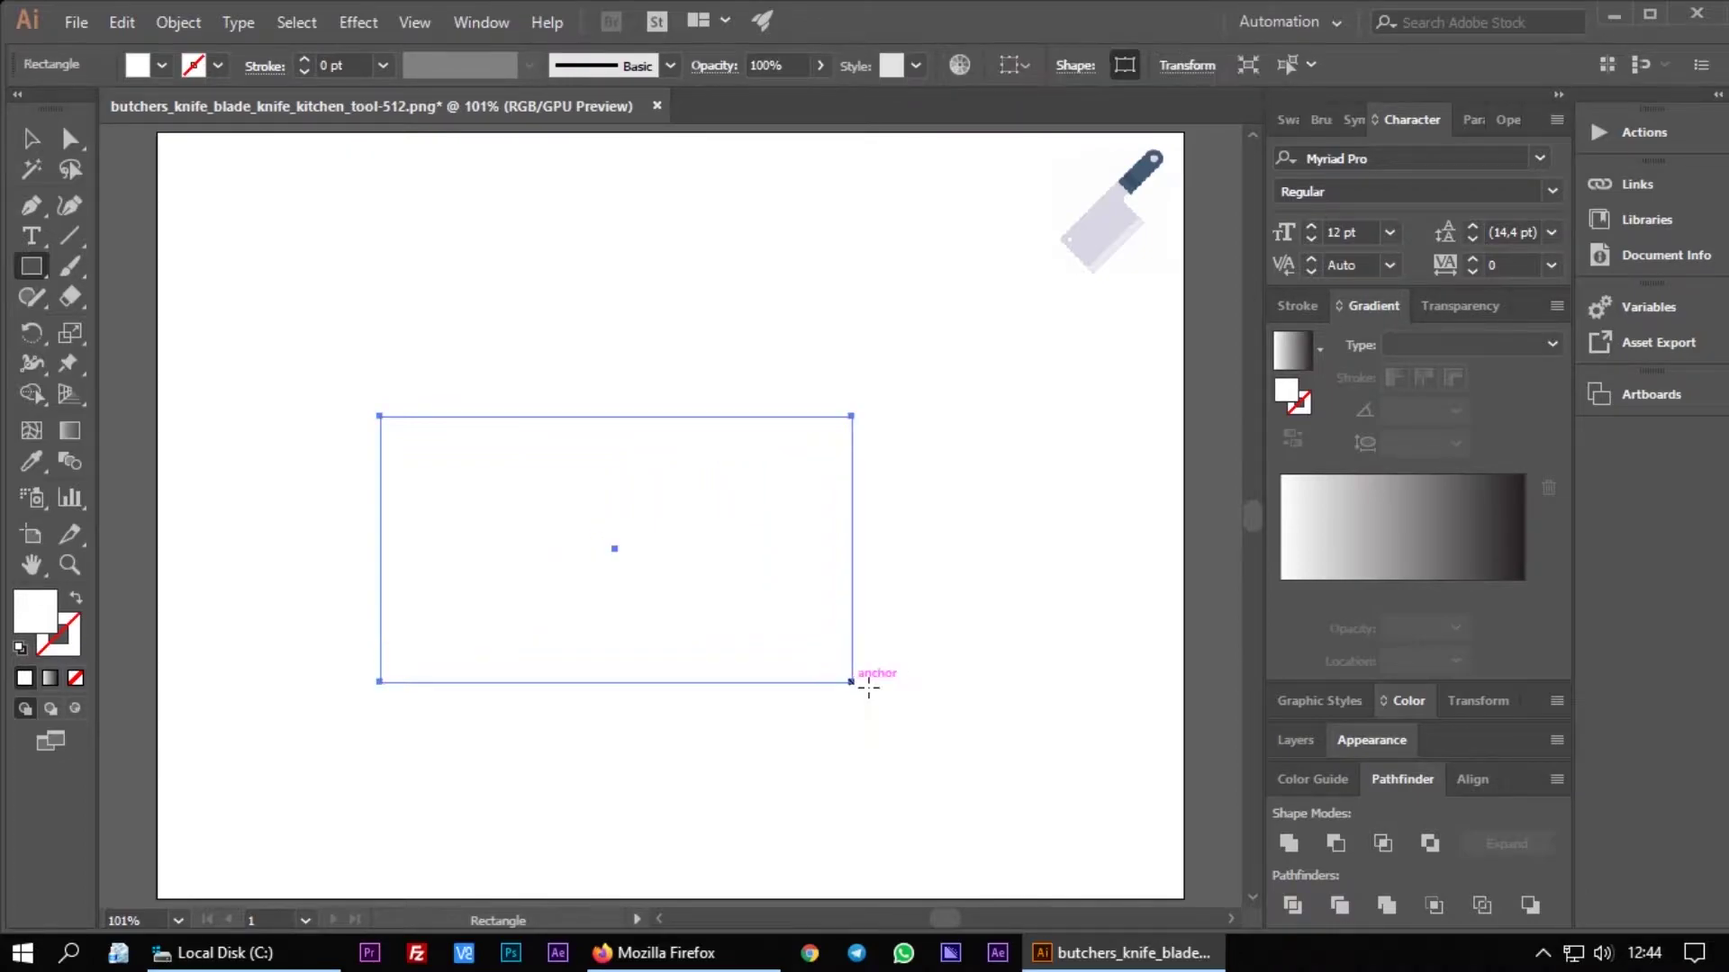
left_click(31, 462)
left_click(1098, 214)
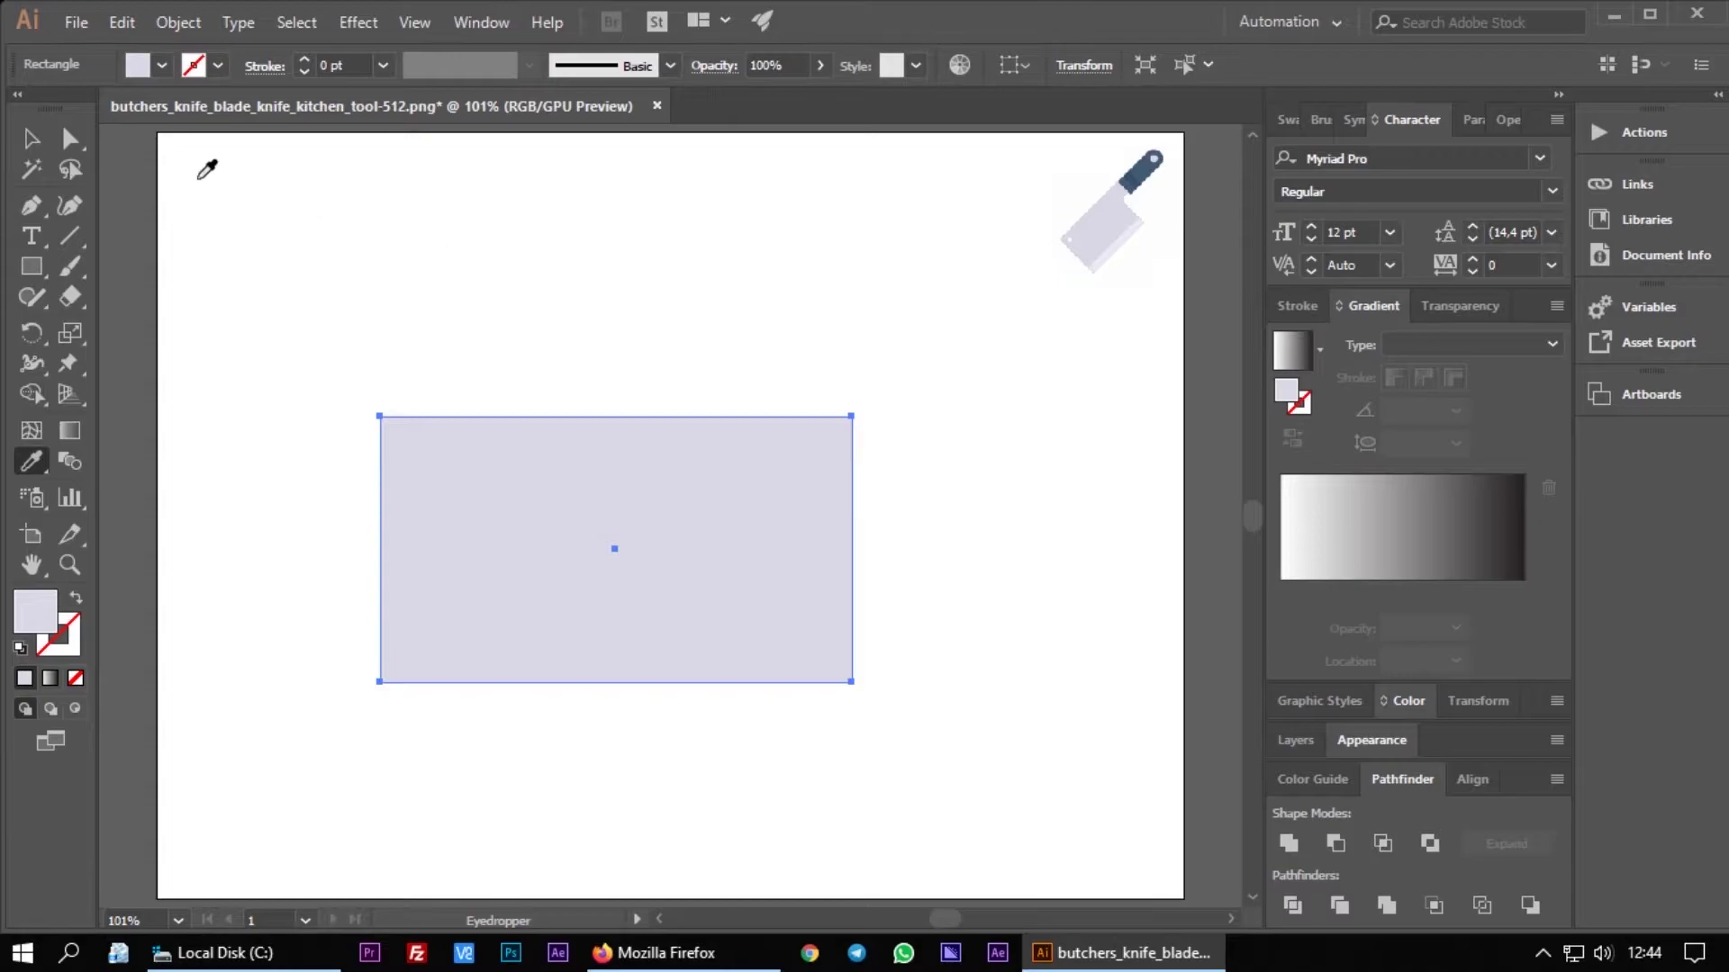
- Move the lavender rectangle up and to the left on the artboard
left_click(31, 139)
left_click(619, 311)
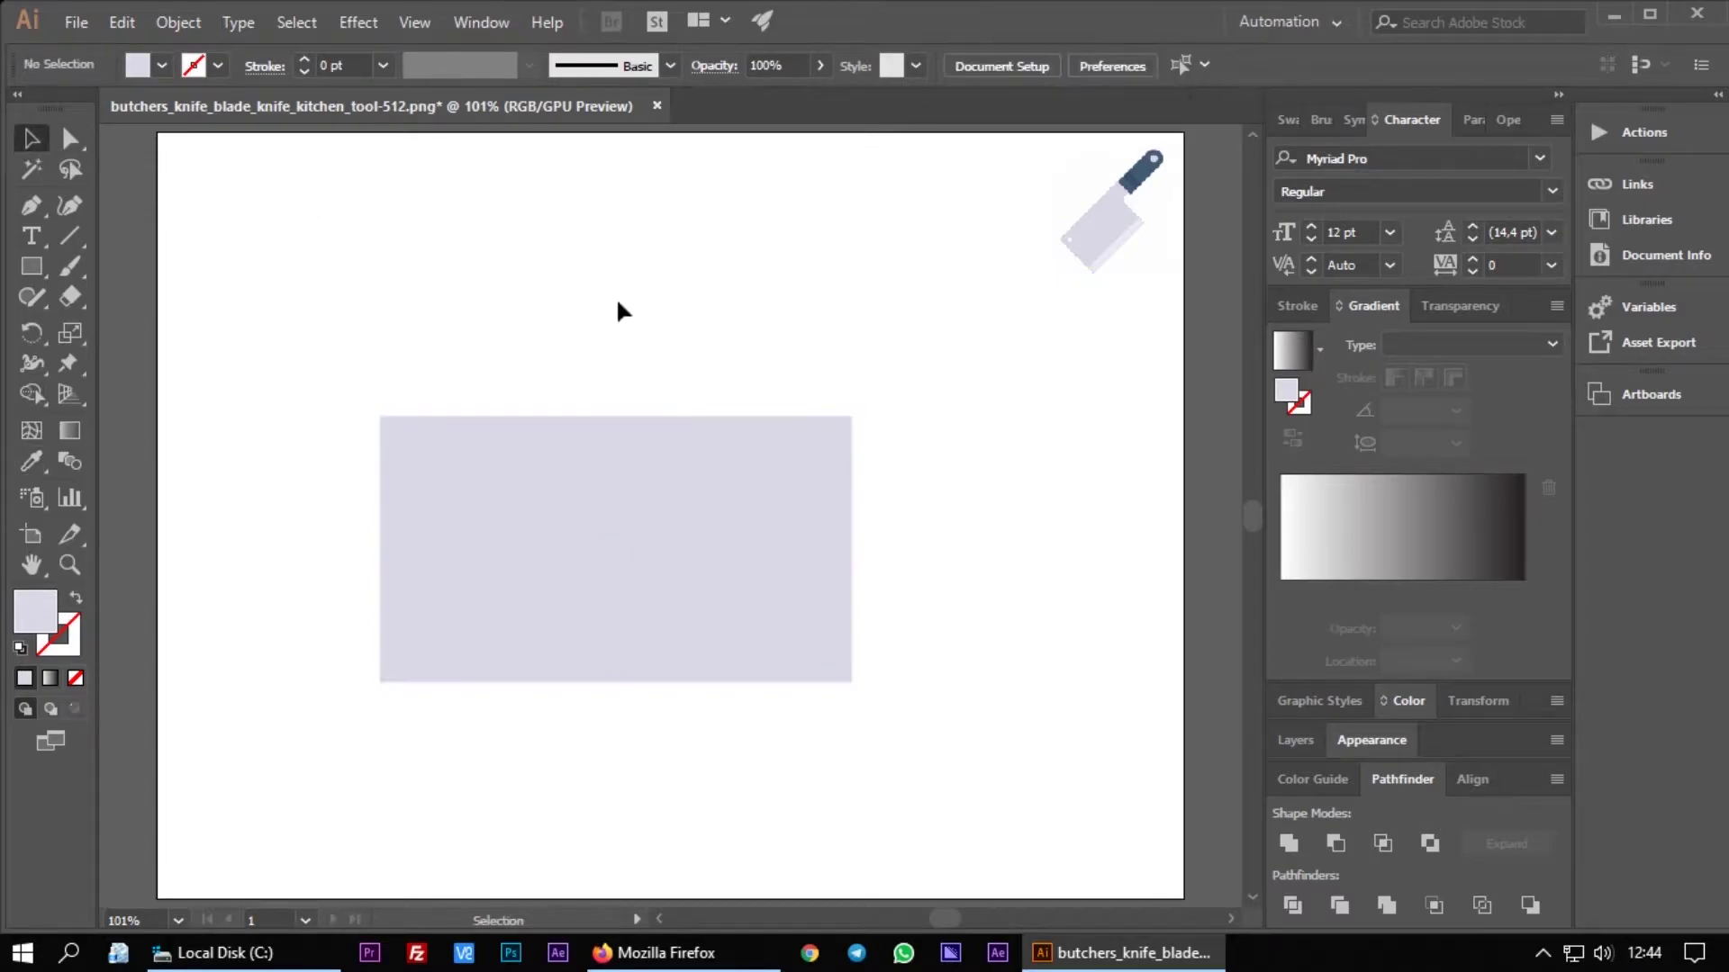
left_click(658, 461)
mouse_move(551, 469)
left_mouse_down()
mouse_move(501, 417)
mouse_move(495, 373)
left_mouse_up()
left_click(955, 500)
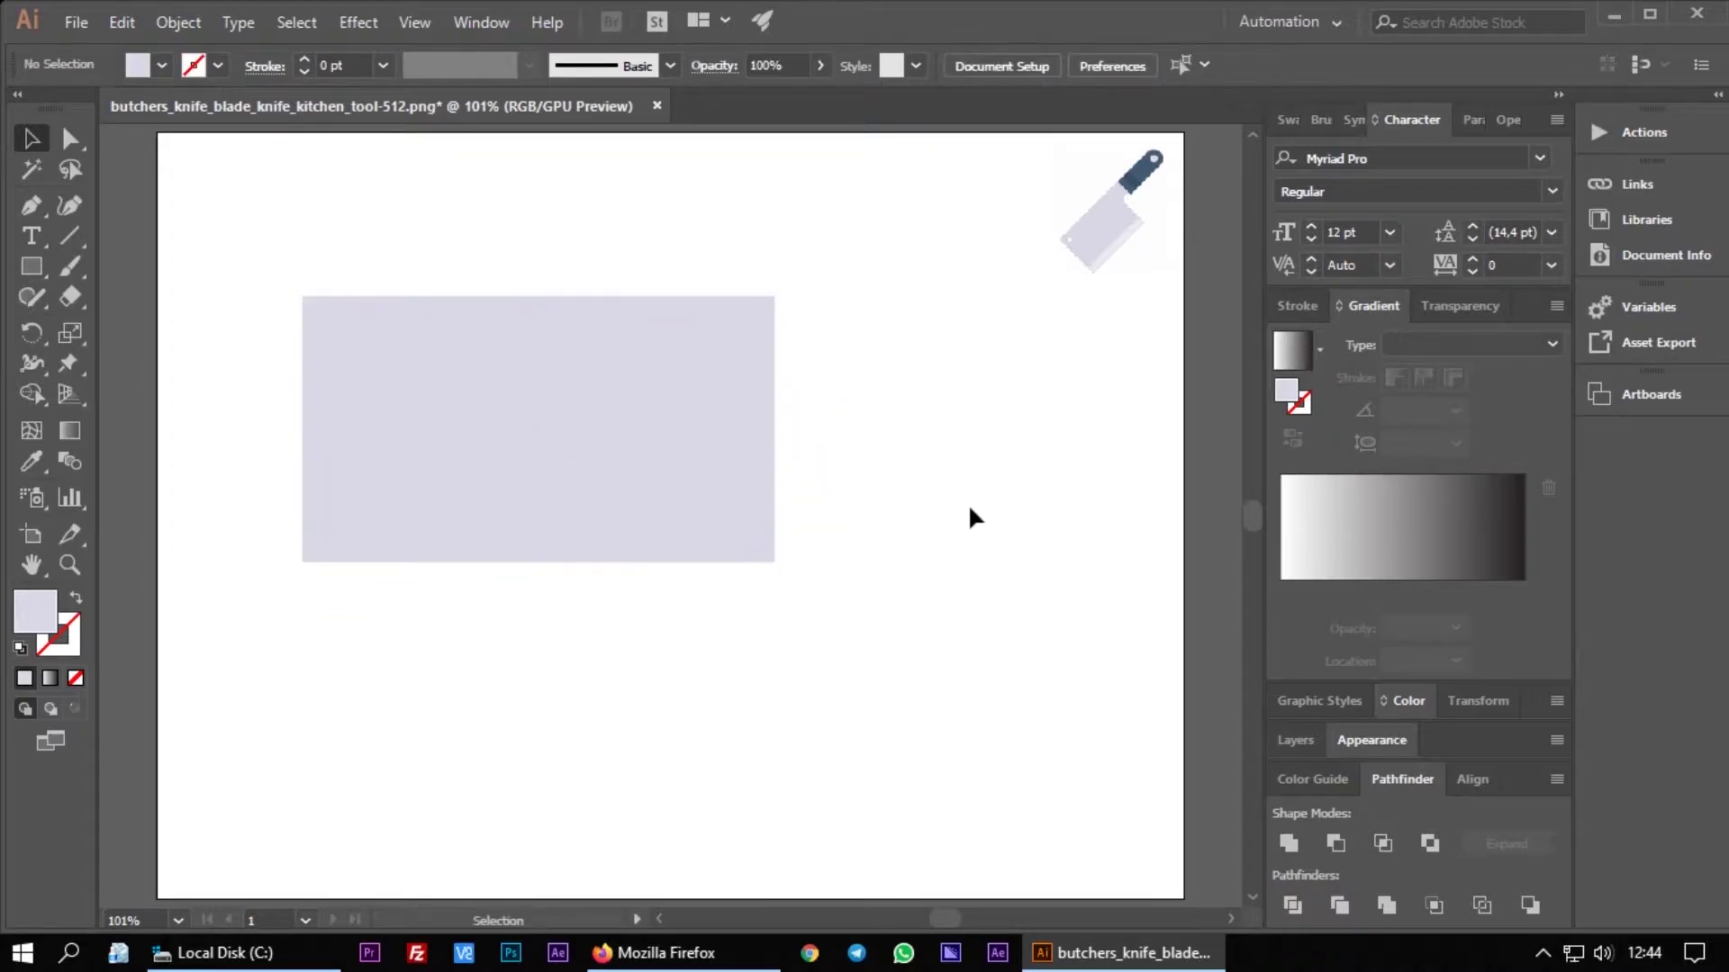
left_click(634, 393)
left_click_drag(31, 265, 88, 294)
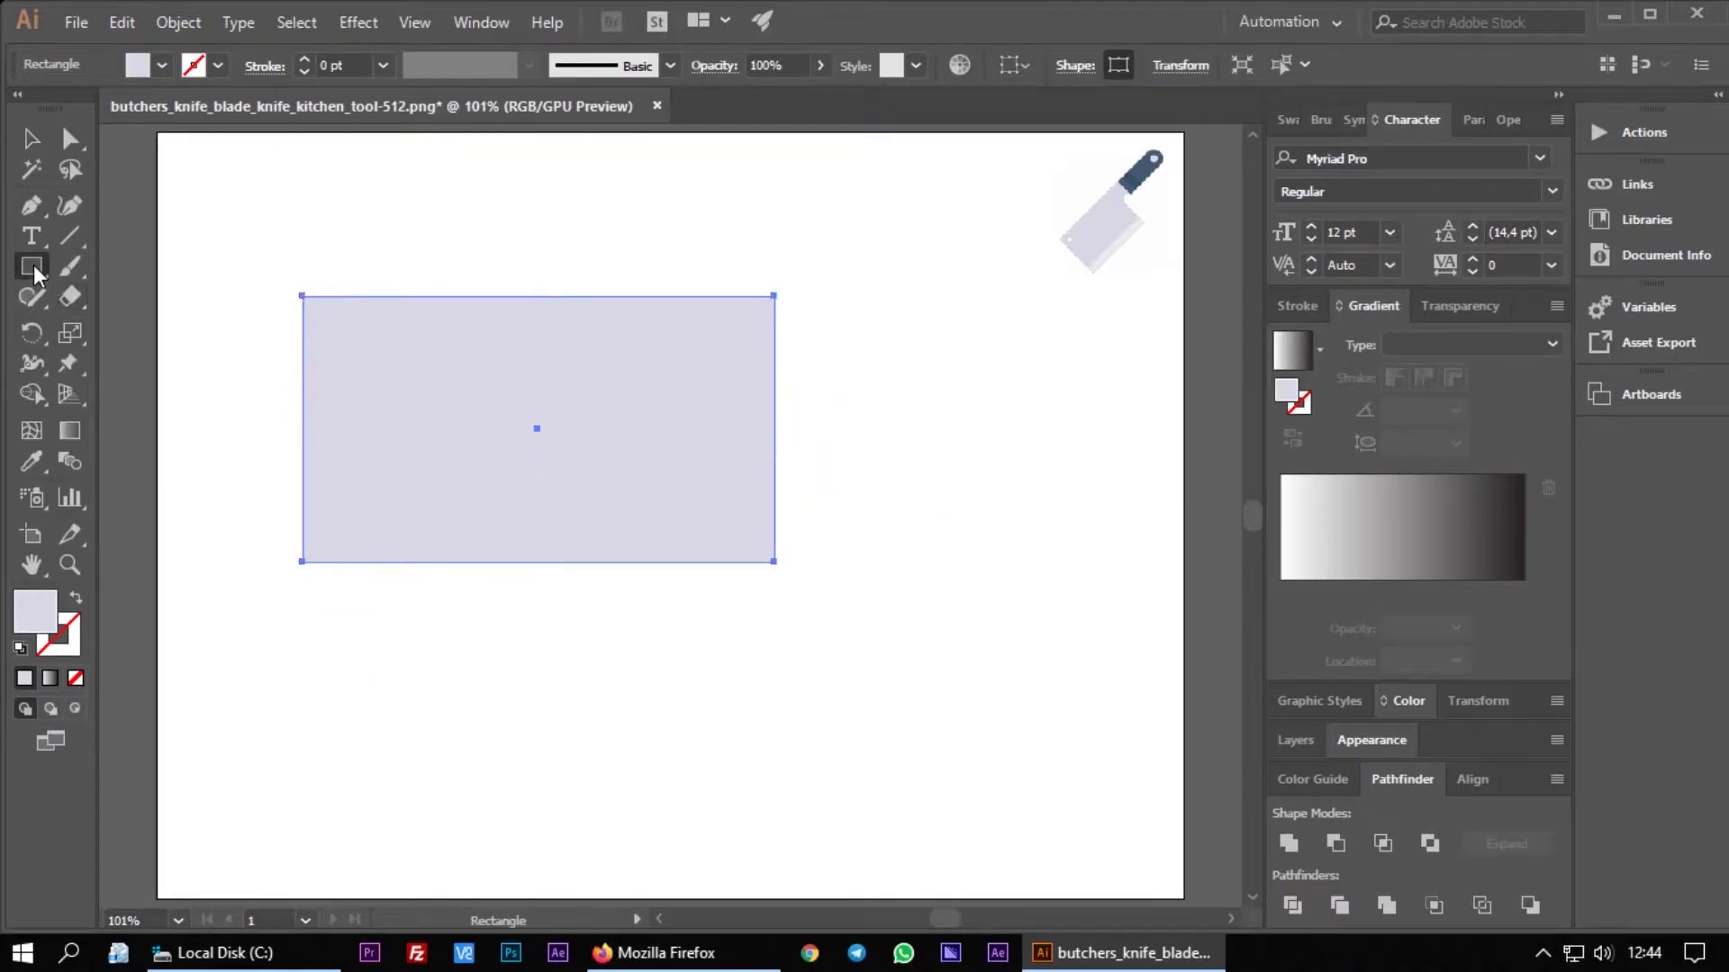
- Draw a tall rounded rectangle and round its corners fully into a pill
left_click(90, 296)
left_click_drag(860, 403, 953, 701)
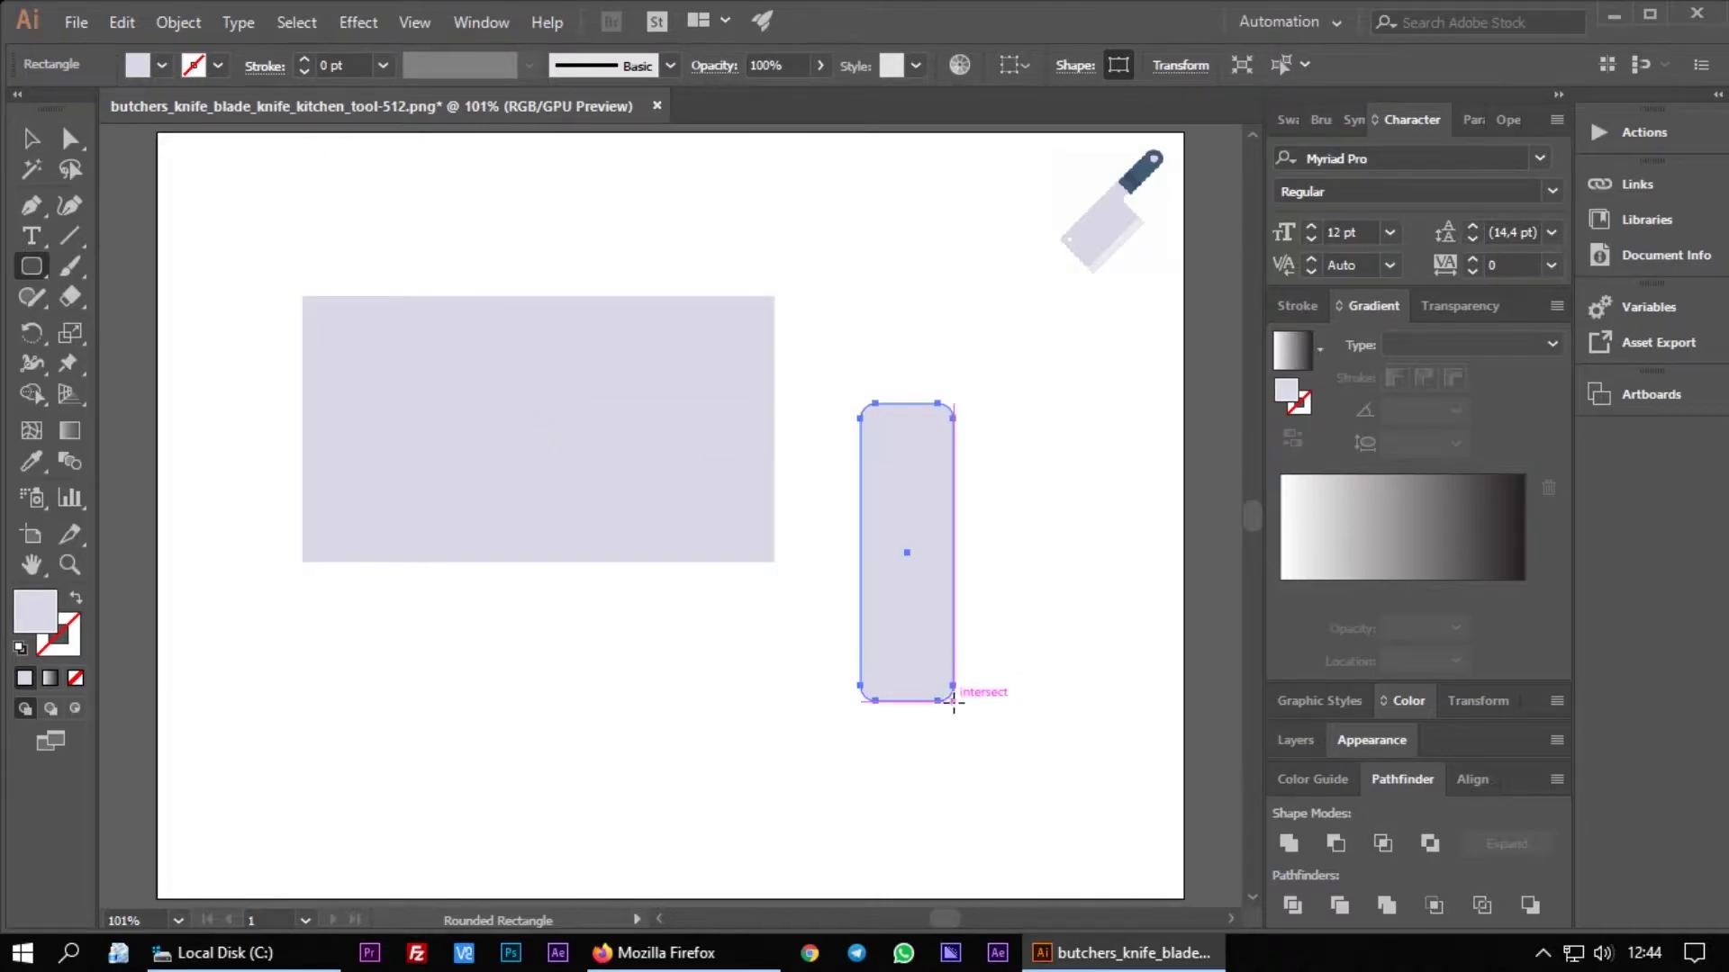
left_click(70, 138)
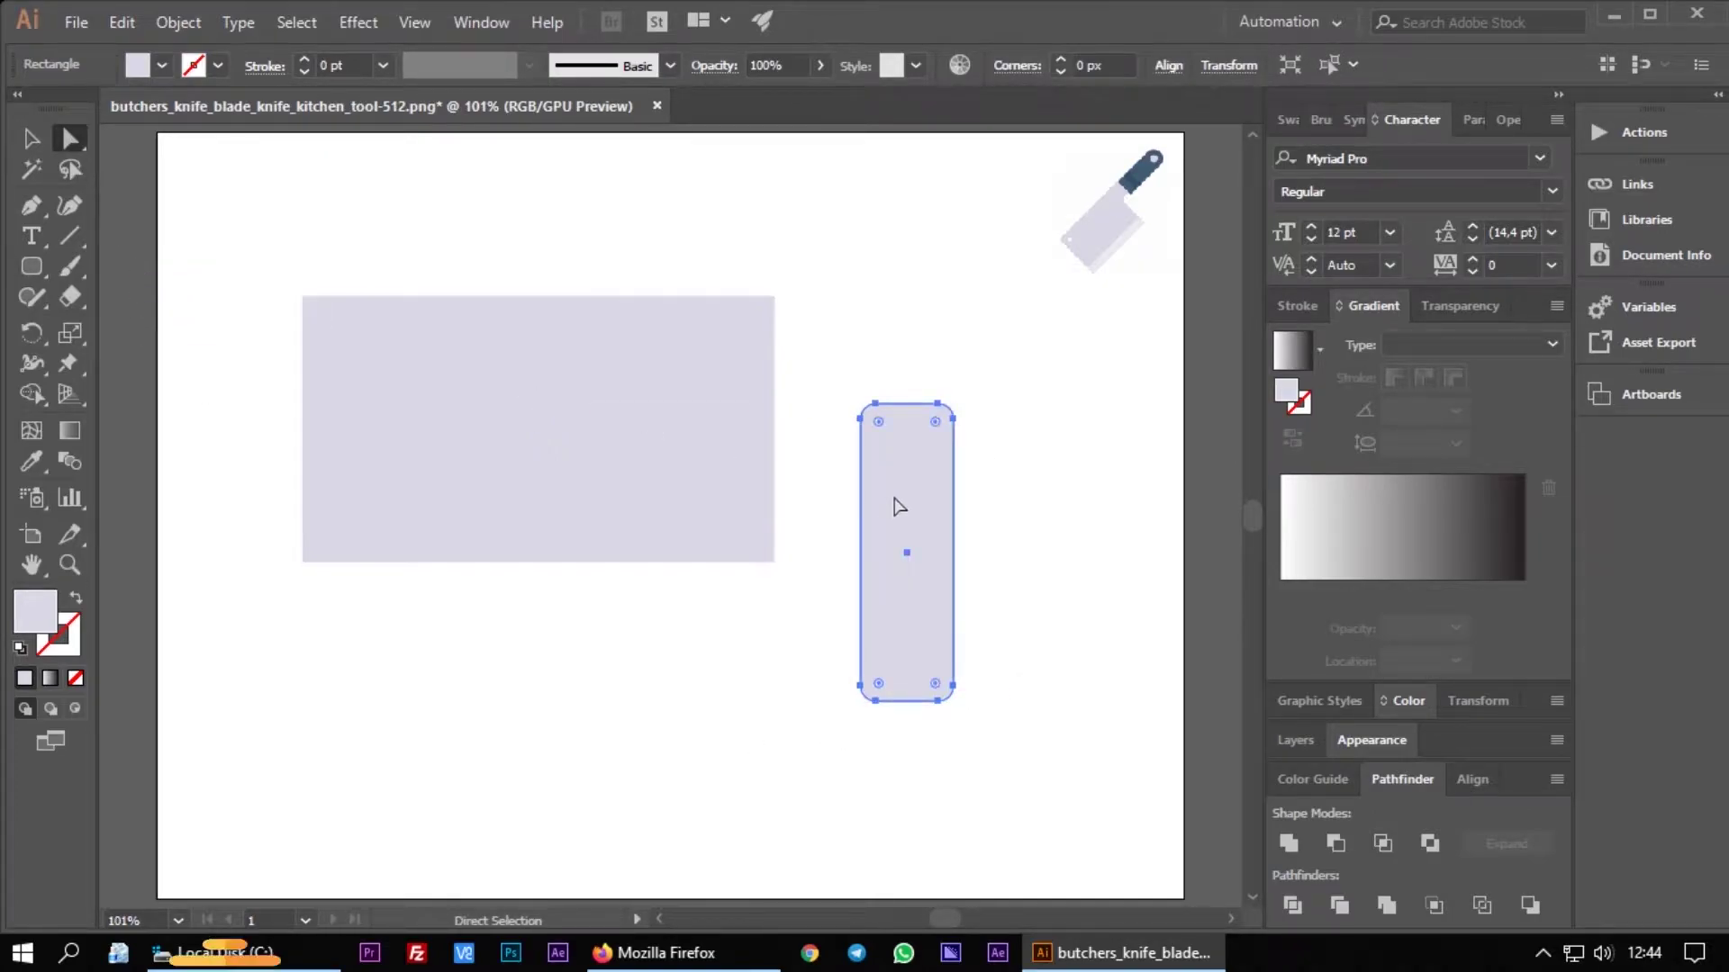
left_click_drag(877, 421, 902, 477)
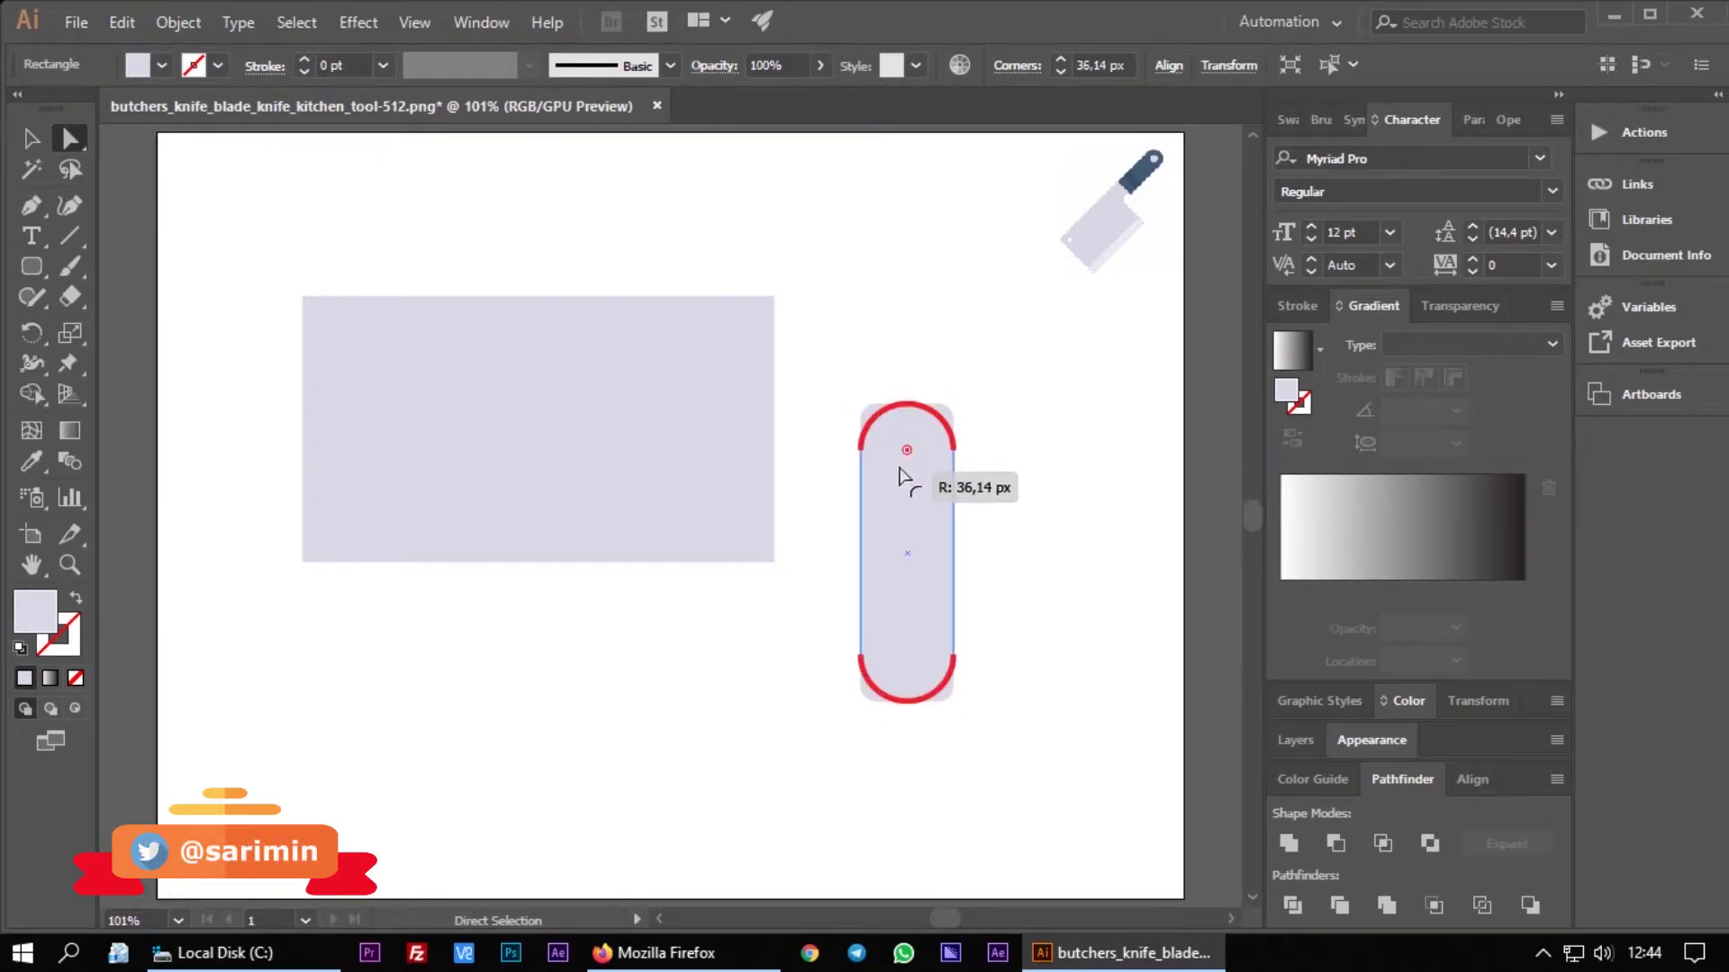
- Move the pill so it overlaps the rectangle's right edge
left_click(32, 139)
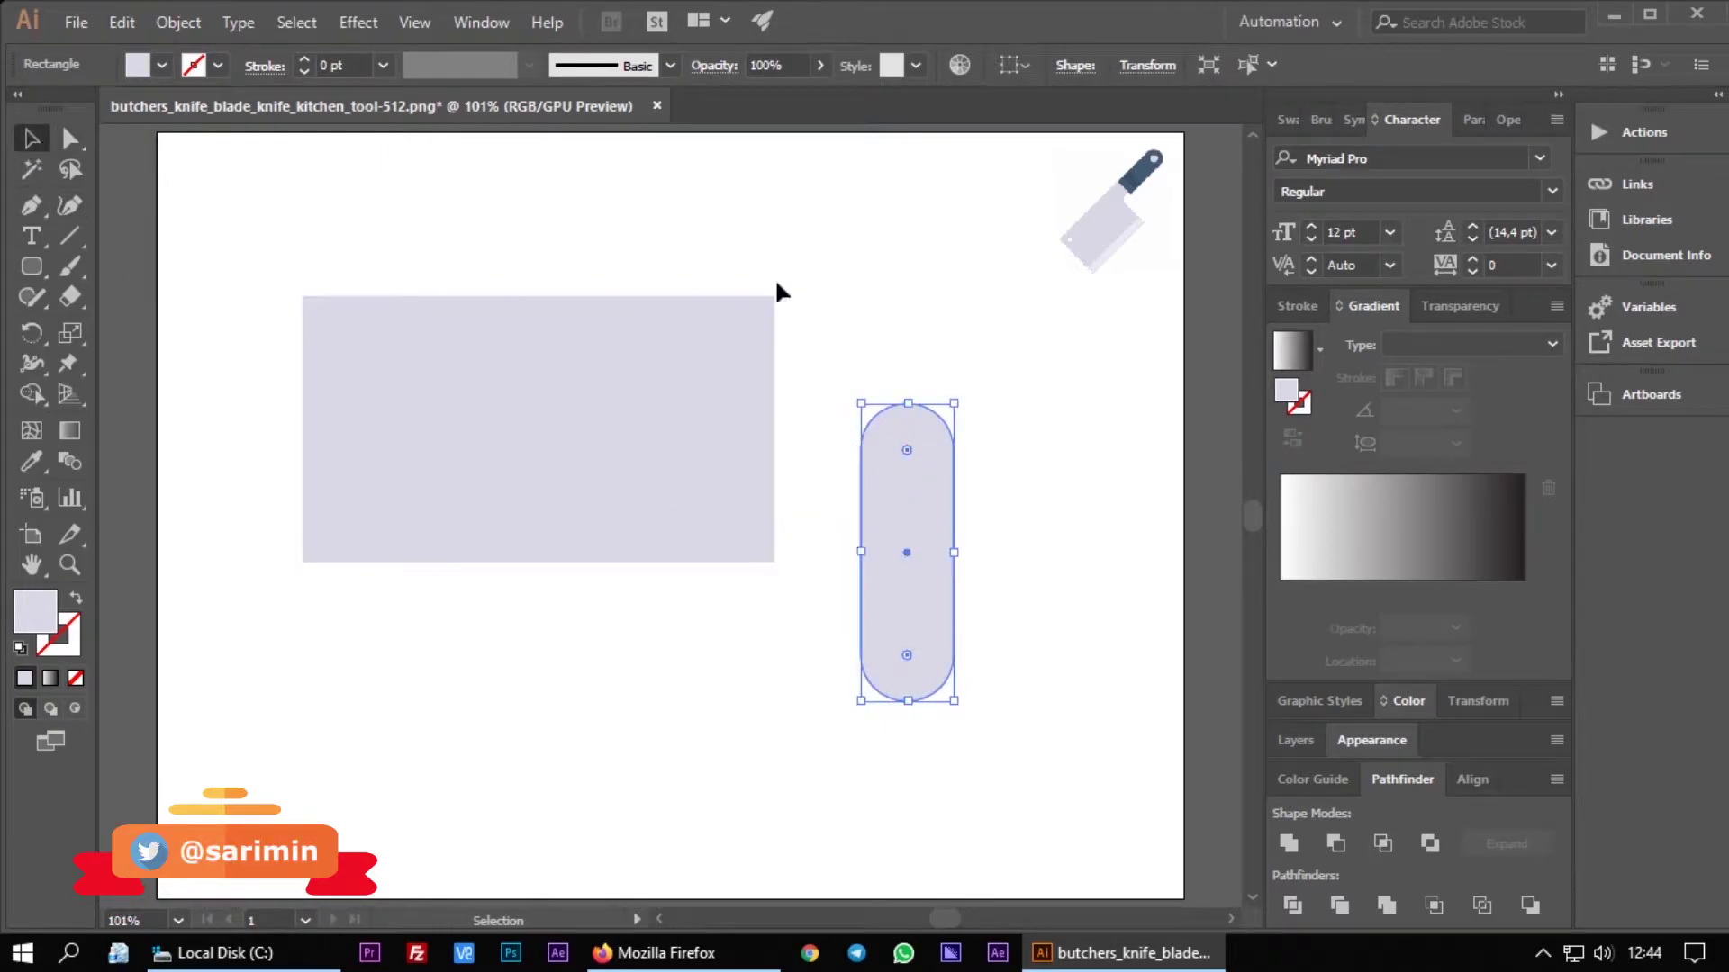
left_click(839, 306)
mouse_move(905, 526)
left_mouse_down()
mouse_move(798, 472)
mouse_move(863, 492)
mouse_move(808, 463)
left_mouse_up()
left_click(975, 484)
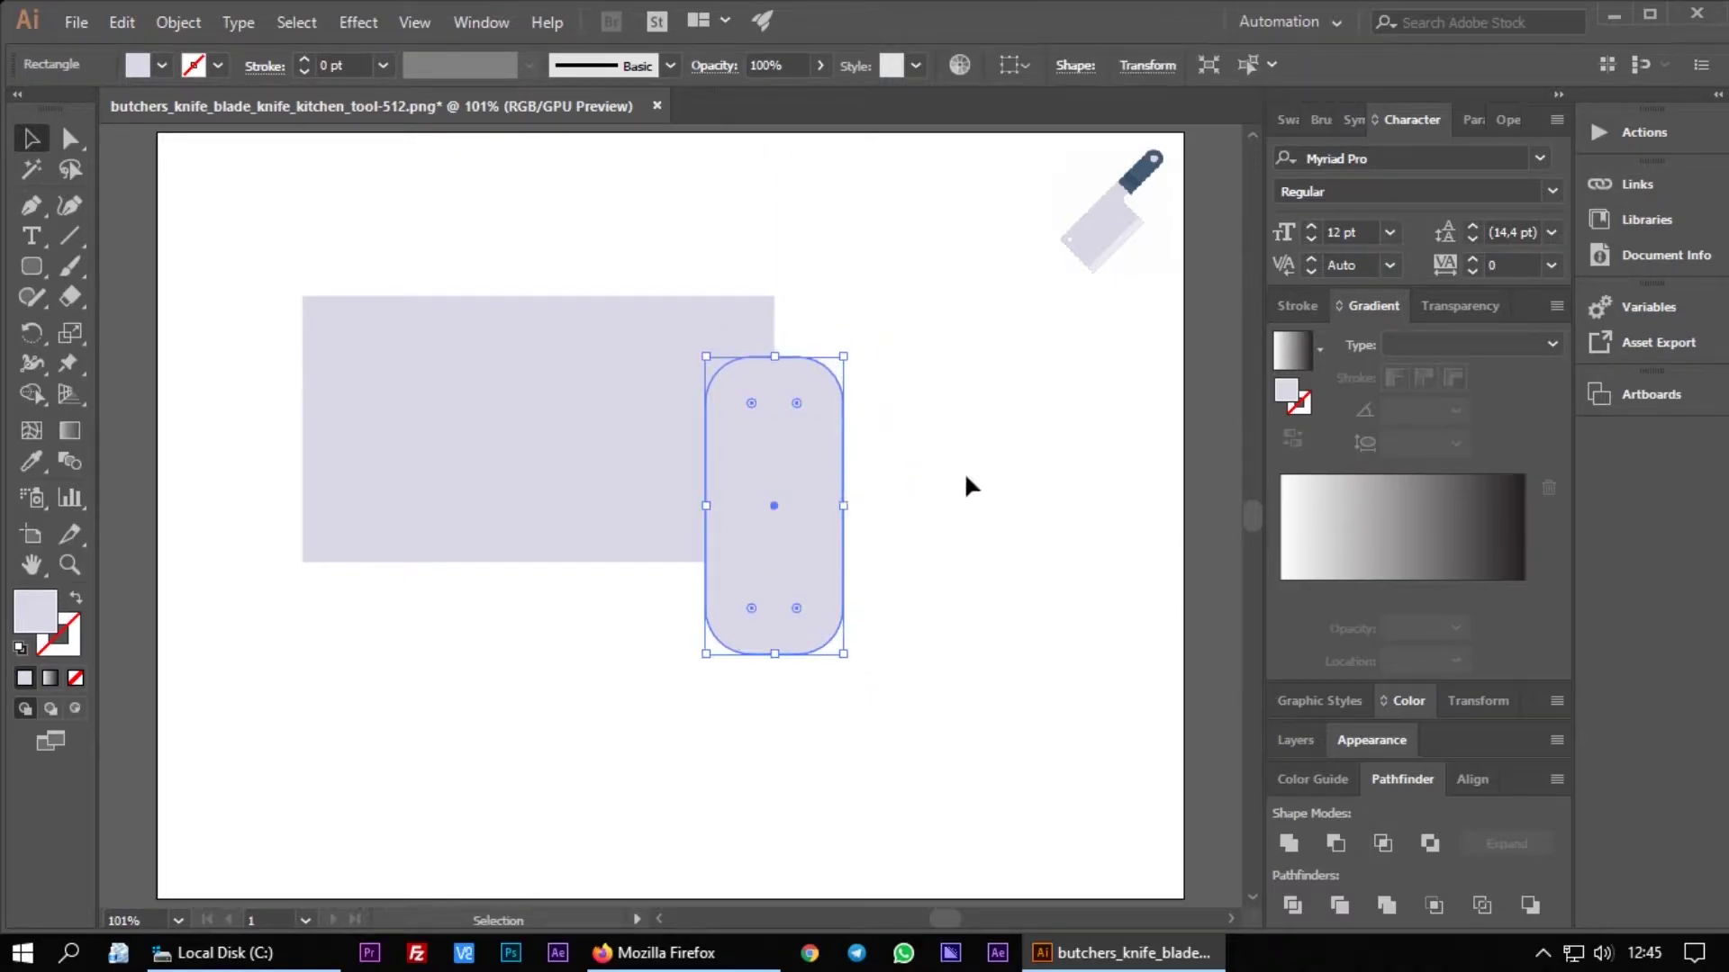
- Delete the pill regions with Shape Builder, leaving a rounded notch in the rectangle's upper-right corner
left_click(977, 491)
left_click_drag(457, 278, 904, 639)
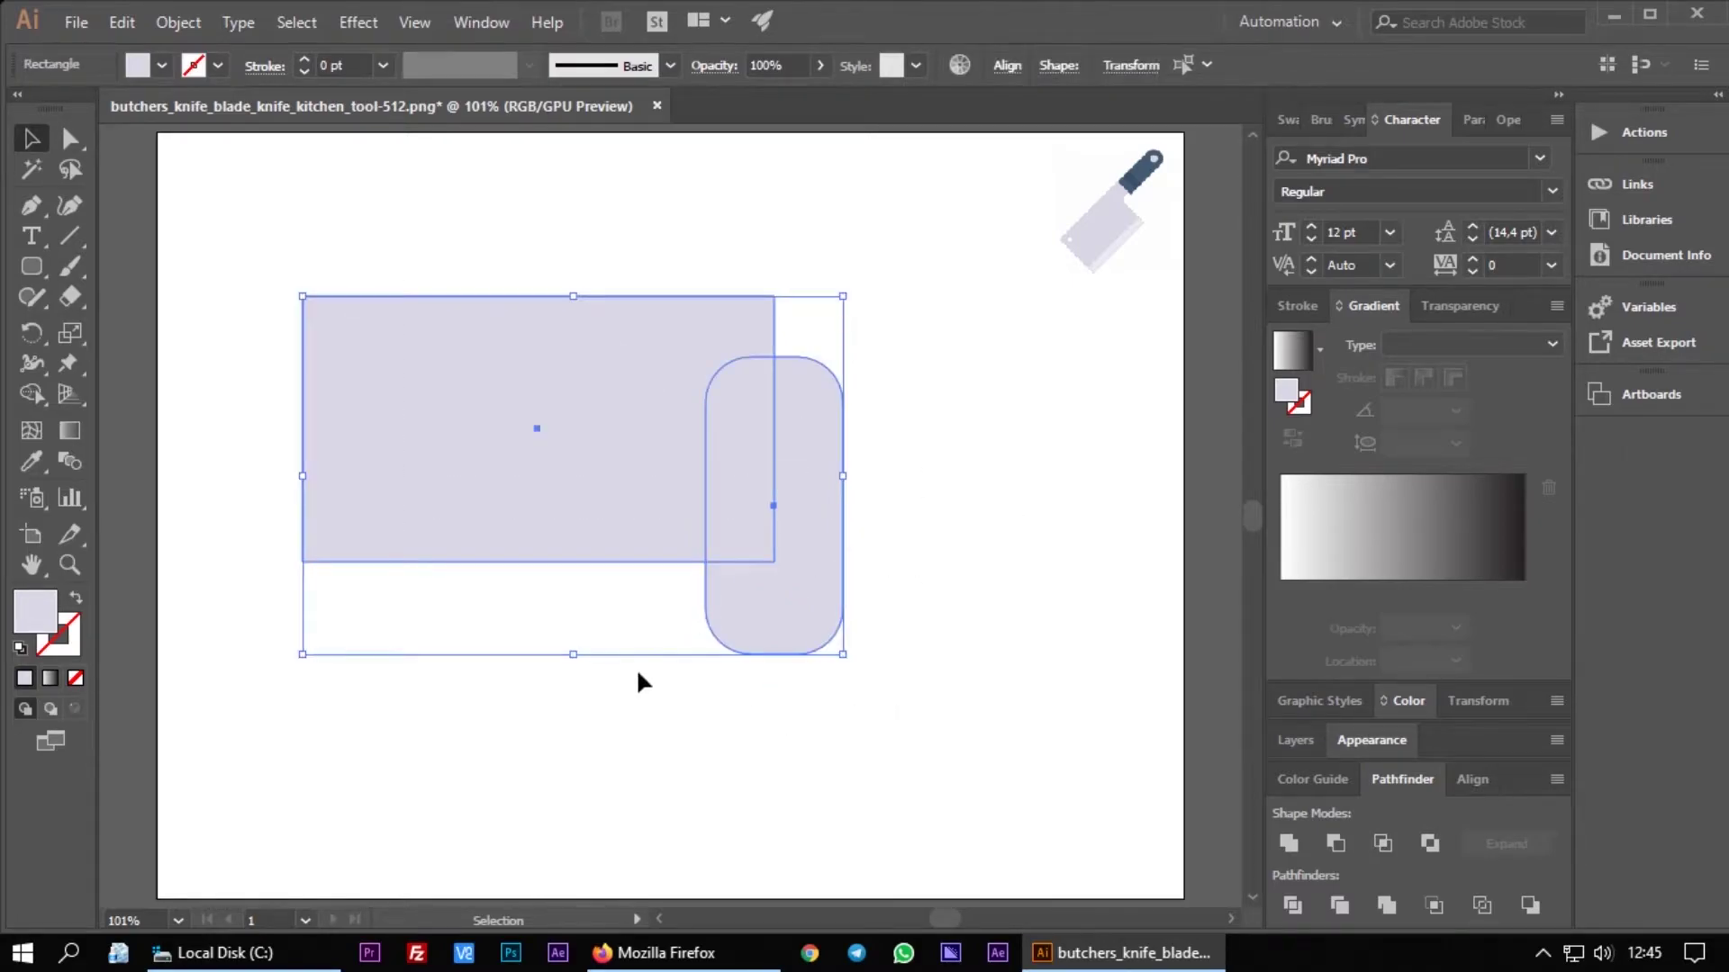
left_click(31, 396)
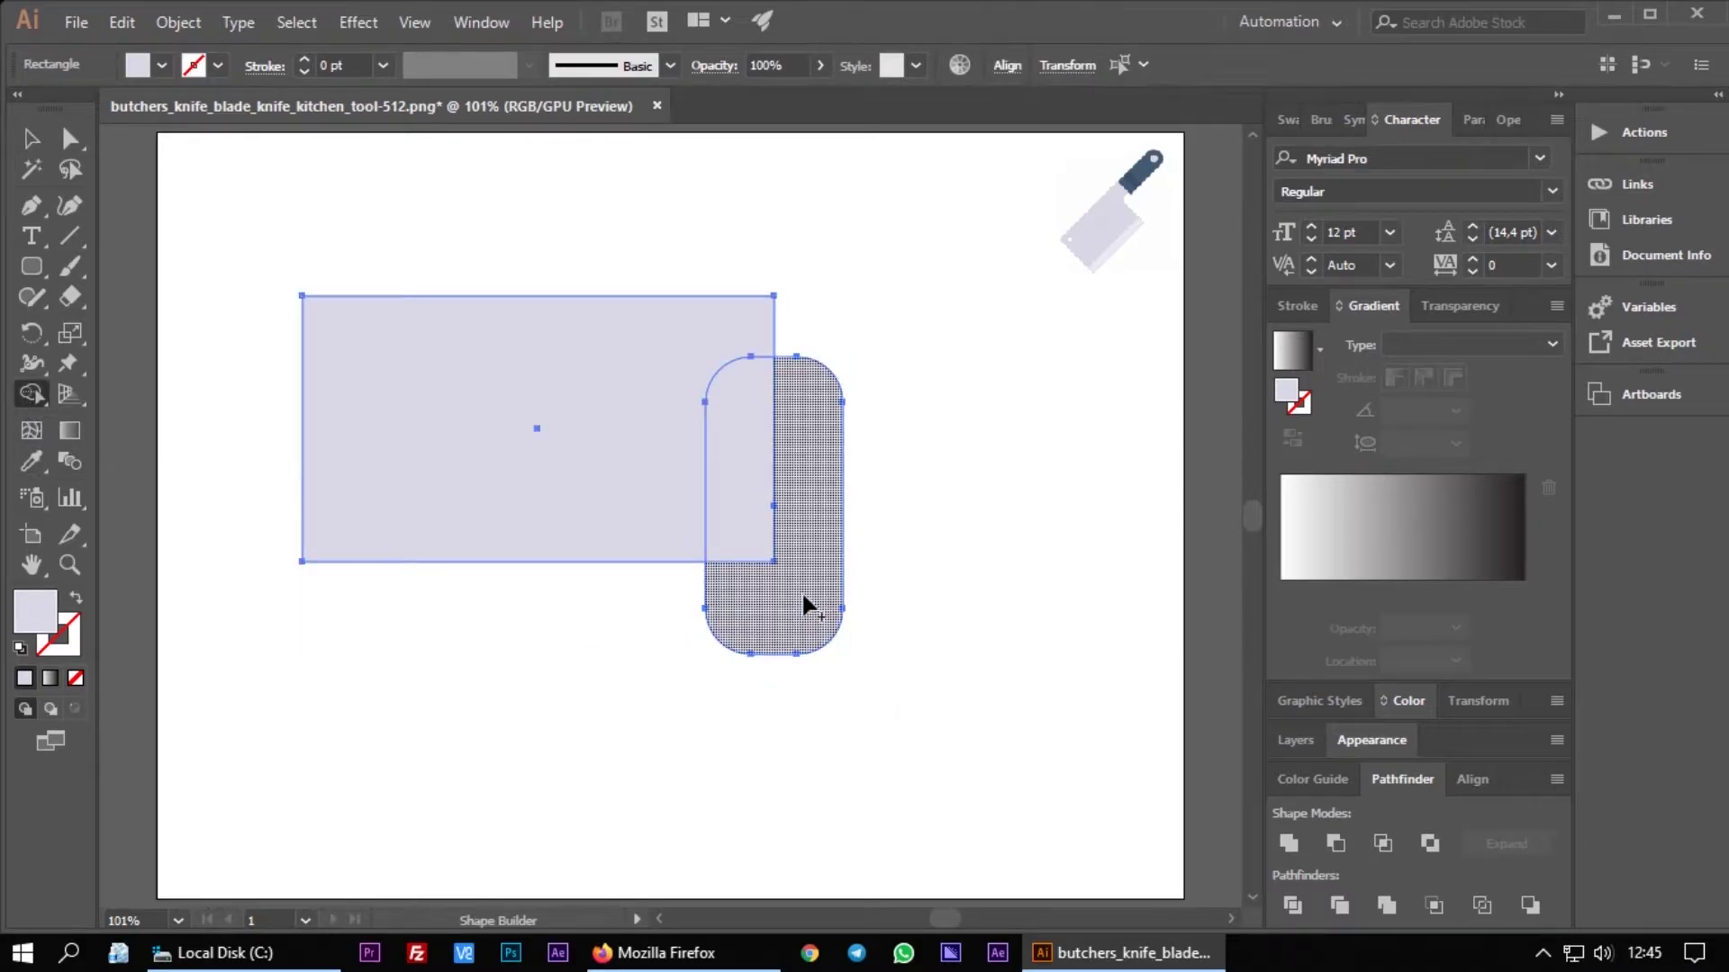
left_click_drag(800, 598, 755, 504)
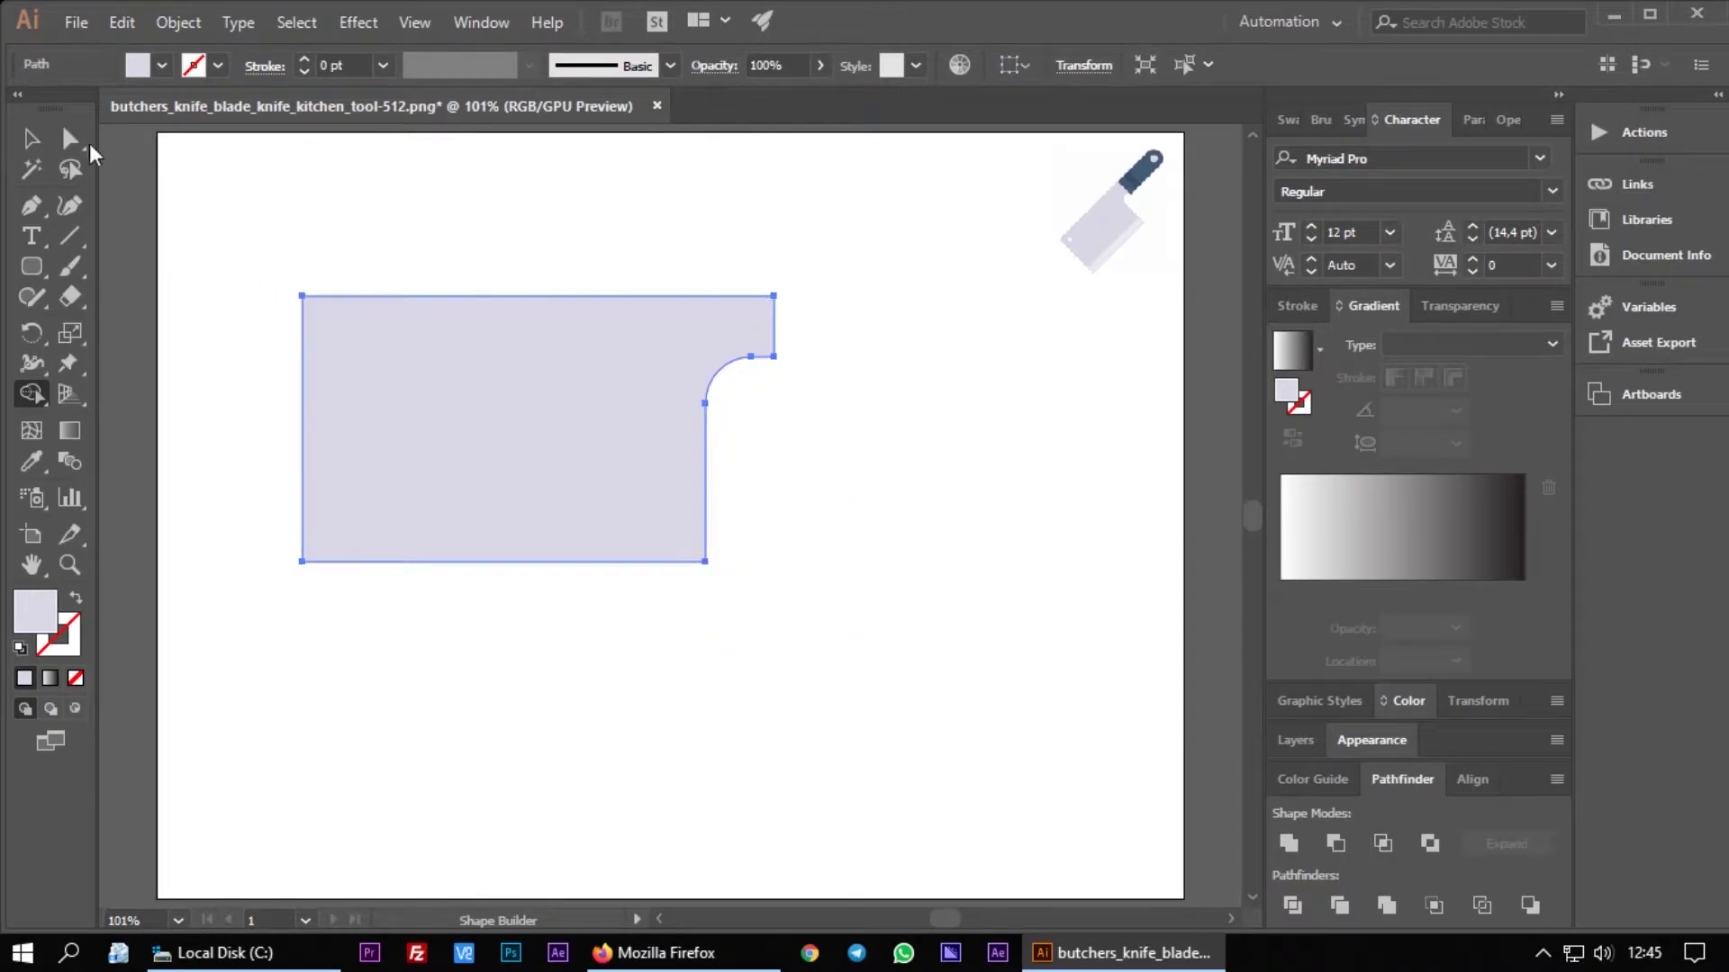
left_click(43, 143)
left_click(926, 498)
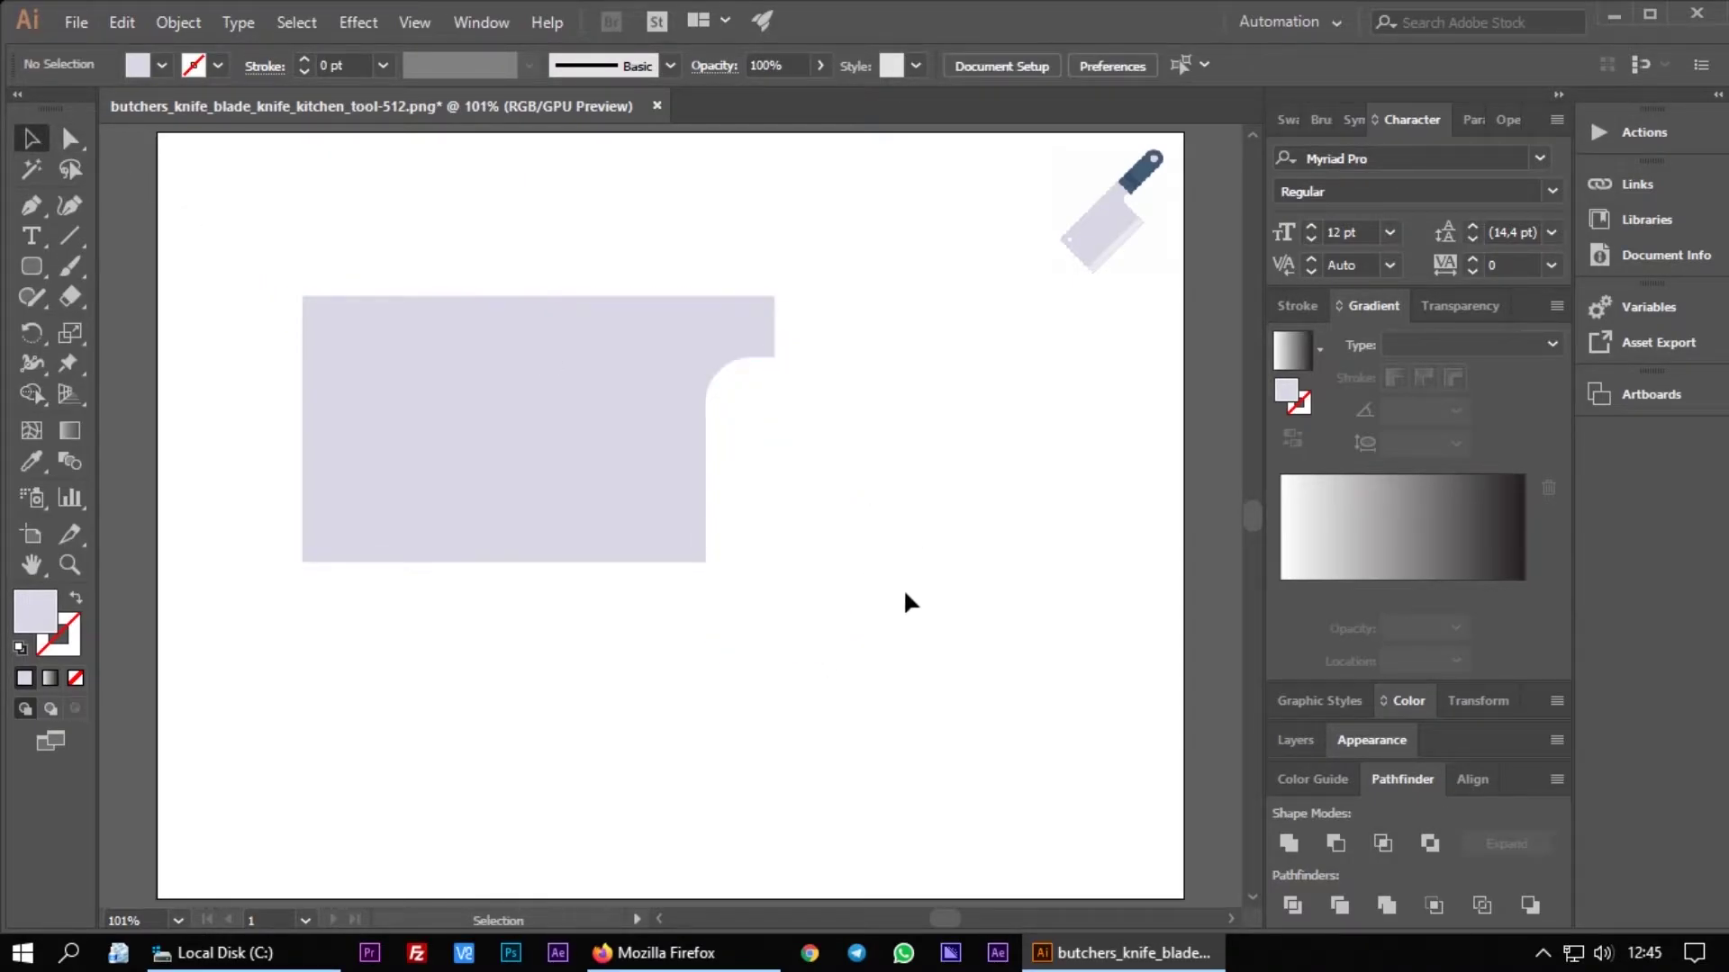
left_click(32, 267)
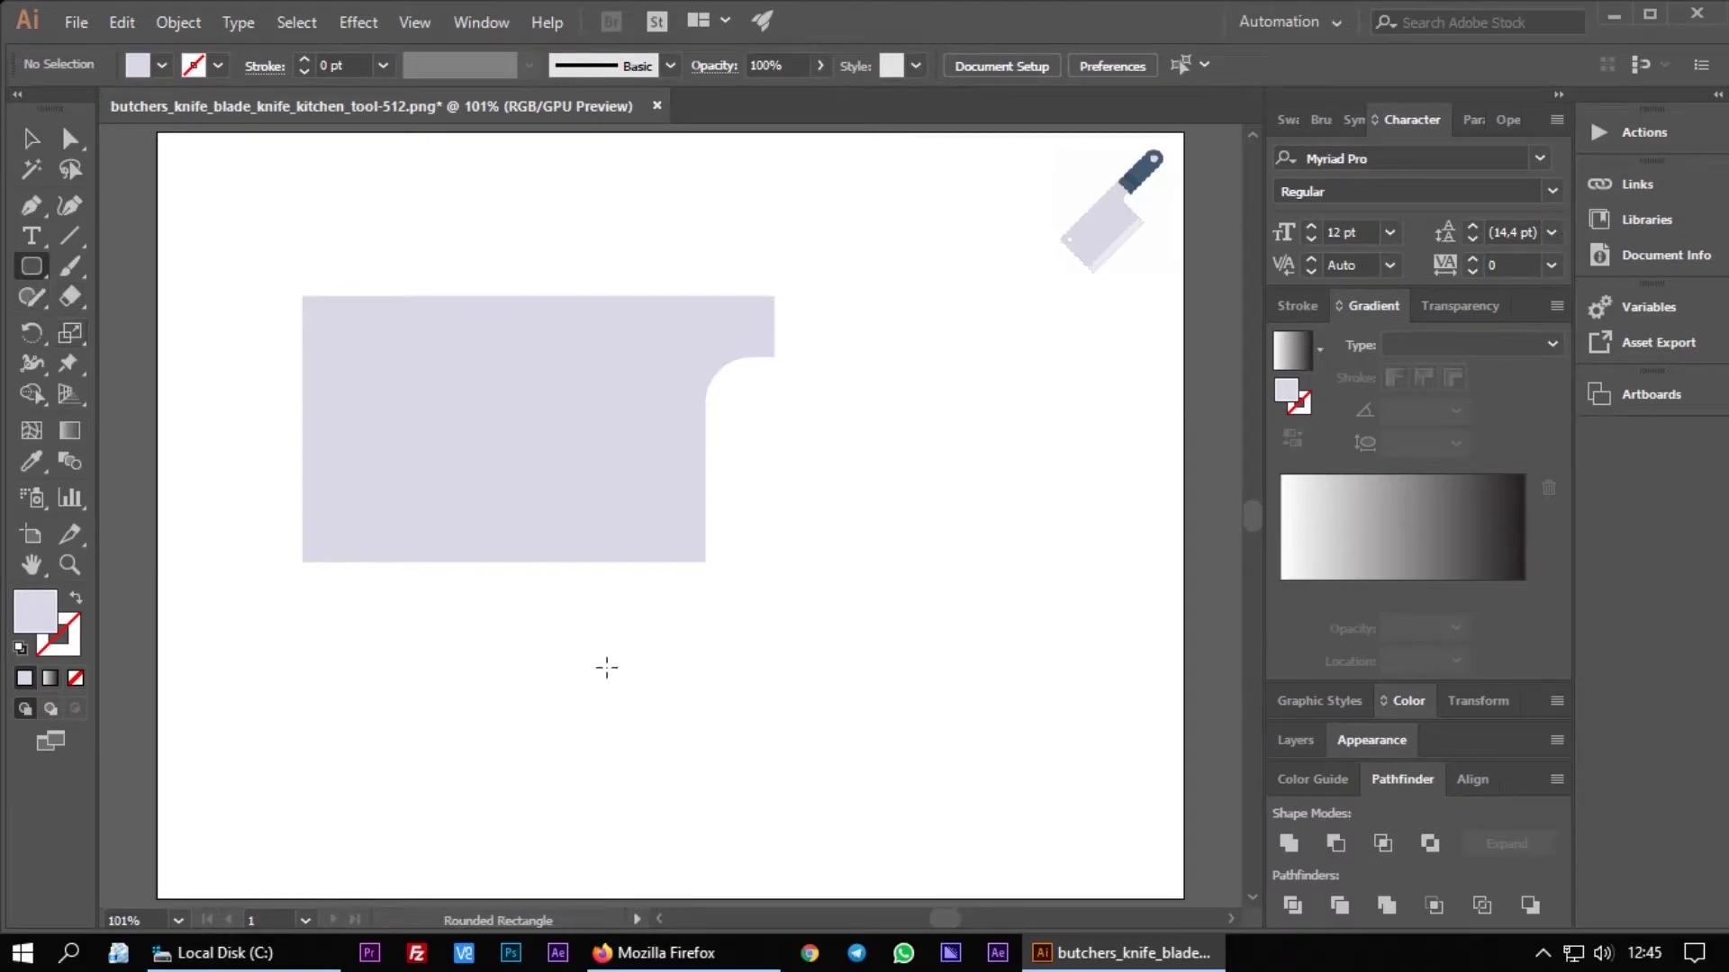
- Draw a wide rounded rectangle below the blade and round it into a horizontal pill
left_click_drag(548, 628, 958, 719)
left_click(72, 140)
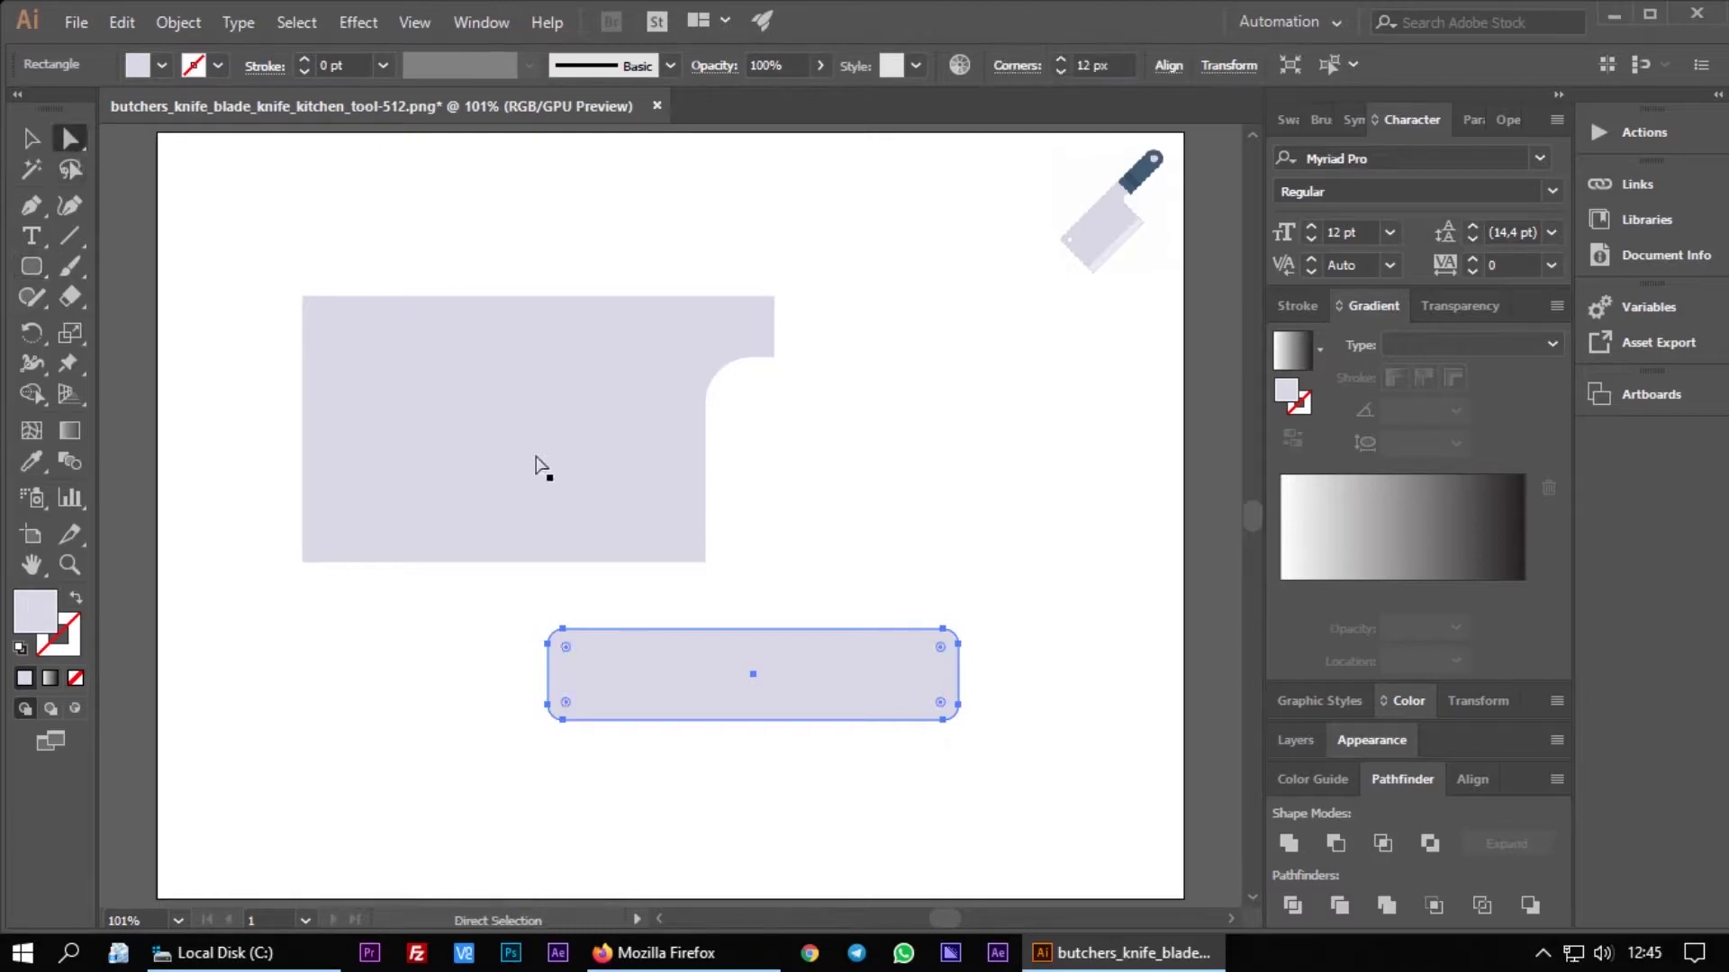
mouse_move(940, 648)
left_mouse_down()
mouse_move(895, 664)
mouse_move(872, 703)
left_mouse_up()
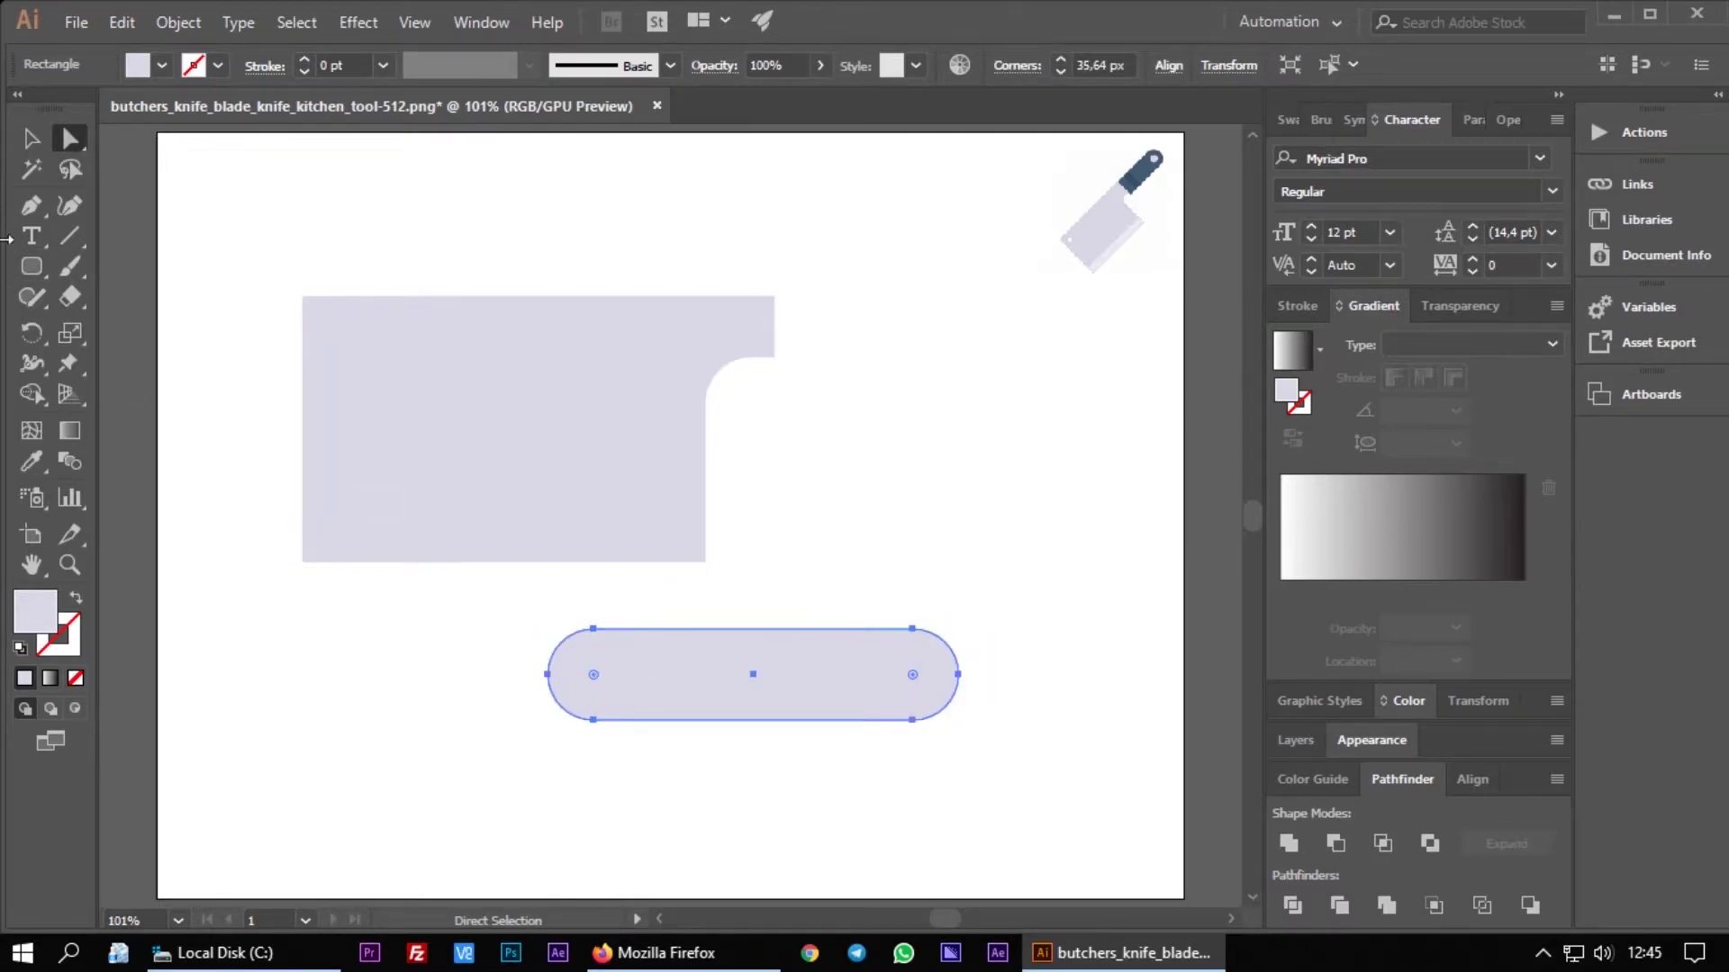
left_click(30, 138)
- Draw a small square covering the pill's left end
left_click(34, 268)
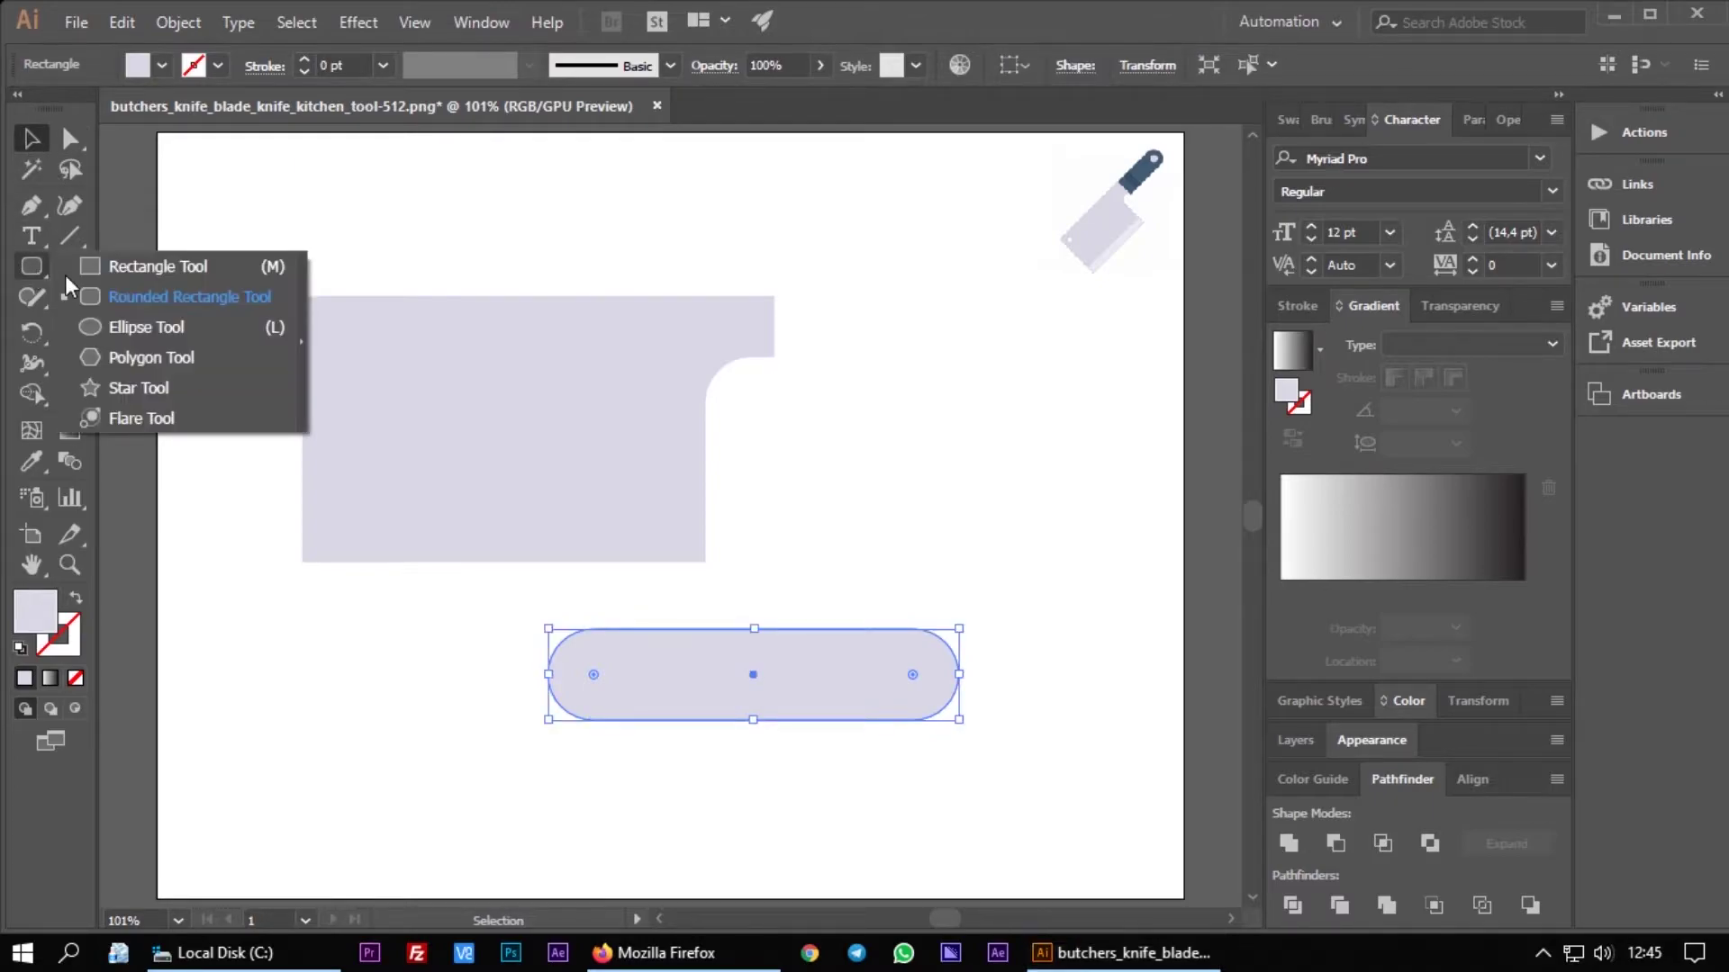
left_click(101, 266)
left_click_drag(539, 612, 640, 740)
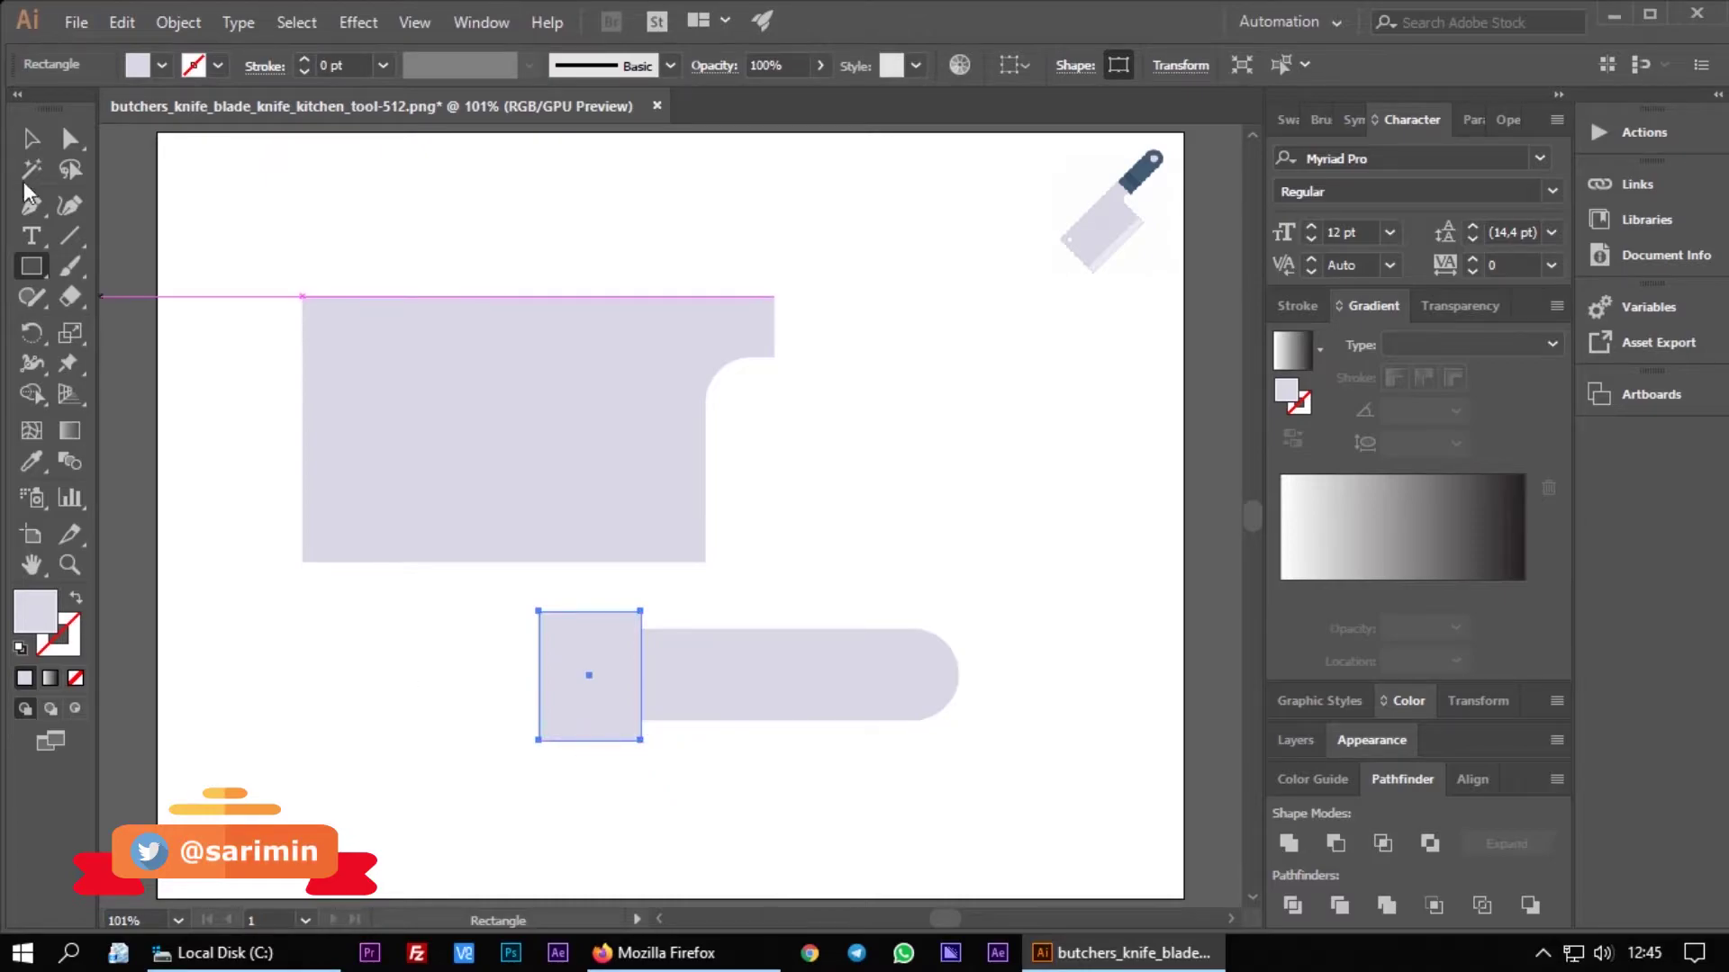
left_click(31, 138)
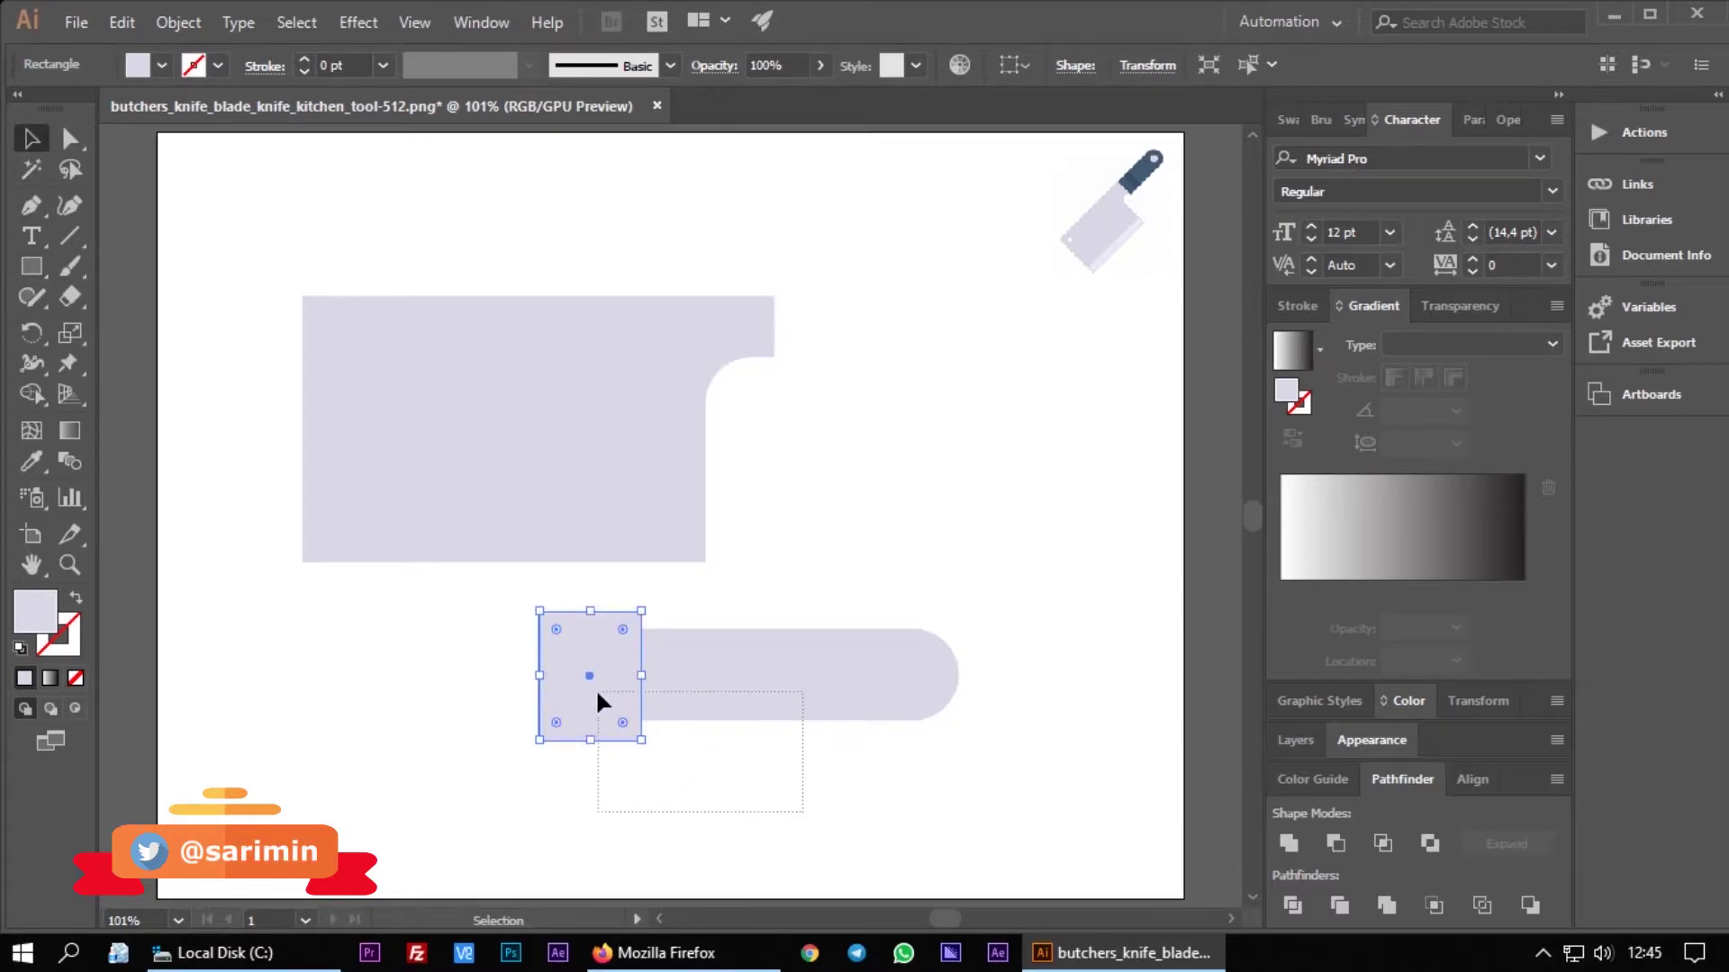
- Delete the square and the pill's rounded left end with Shape Builder, leaving it flat
left_click_drag(667, 746, 596, 688)
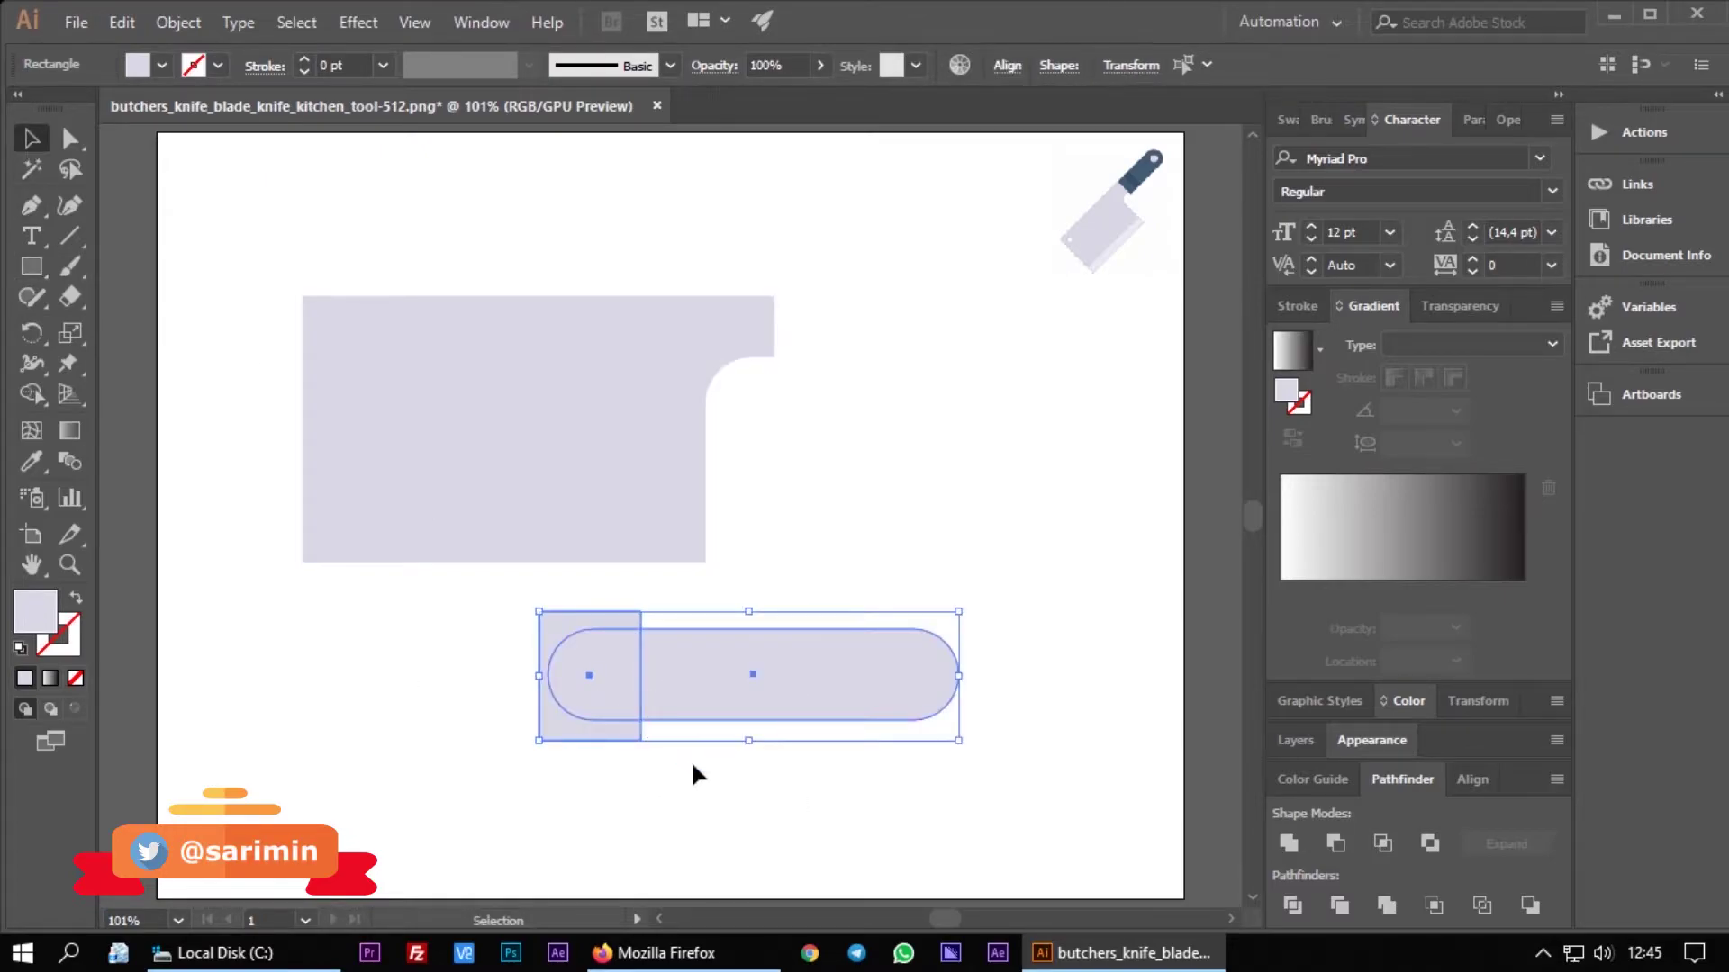
left_click(32, 394)
left_click_drag(570, 677, 558, 711, "alt")
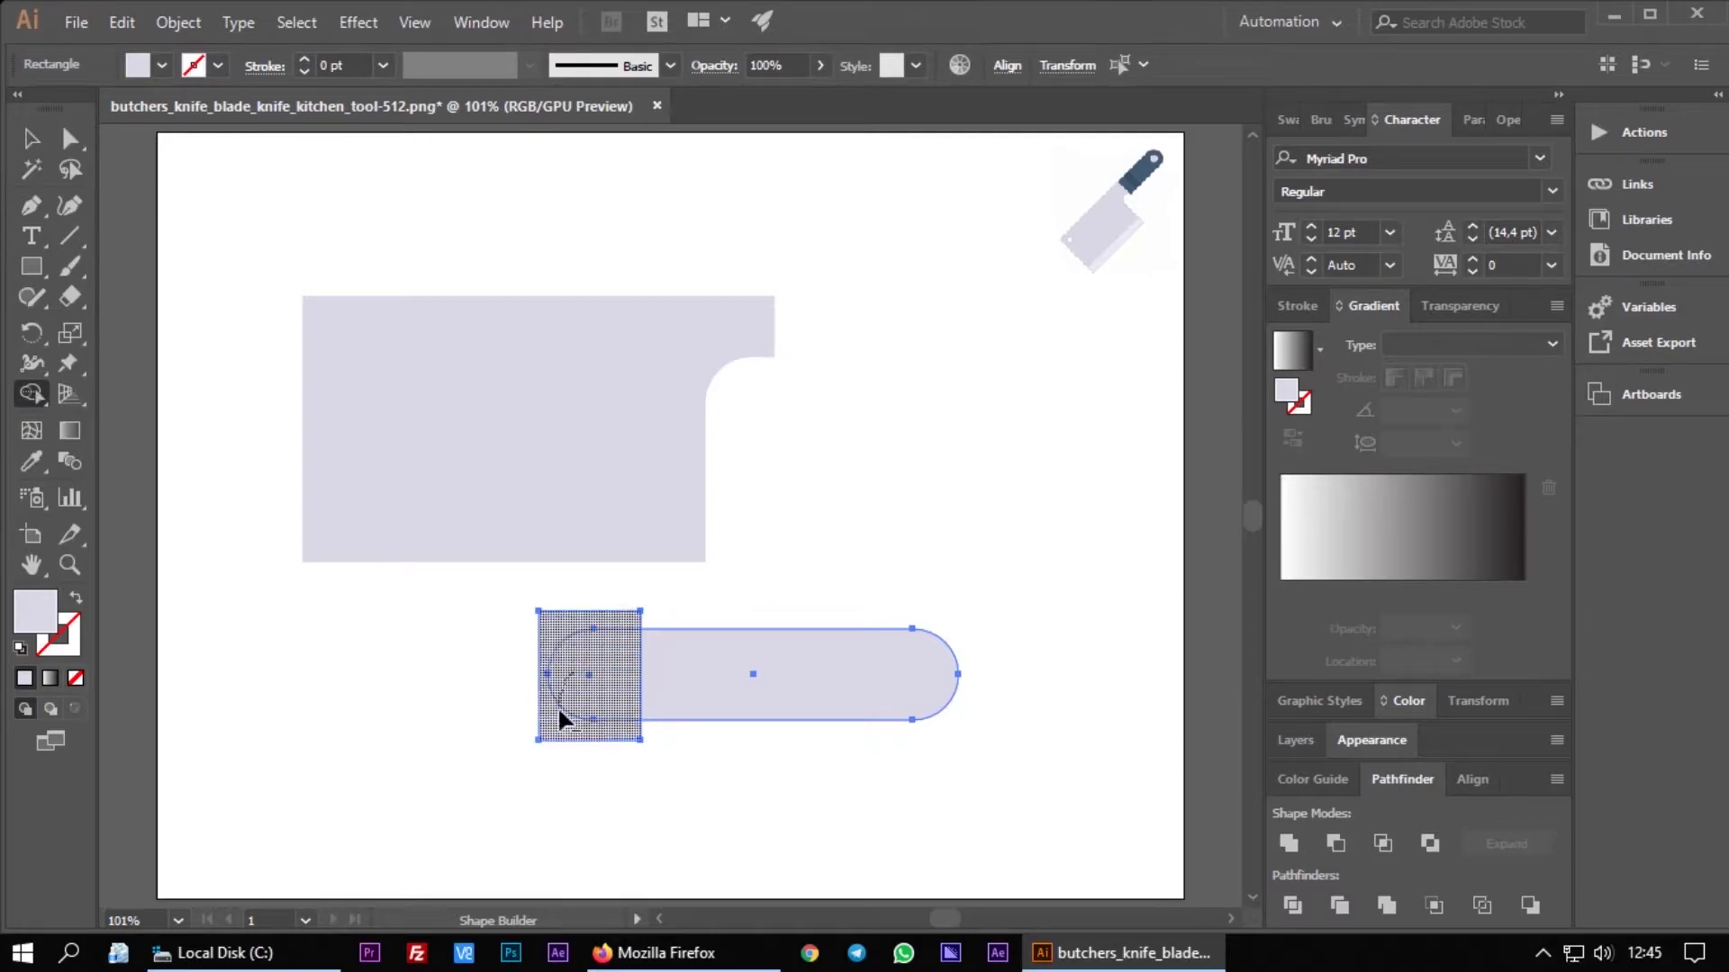
left_click(32, 138)
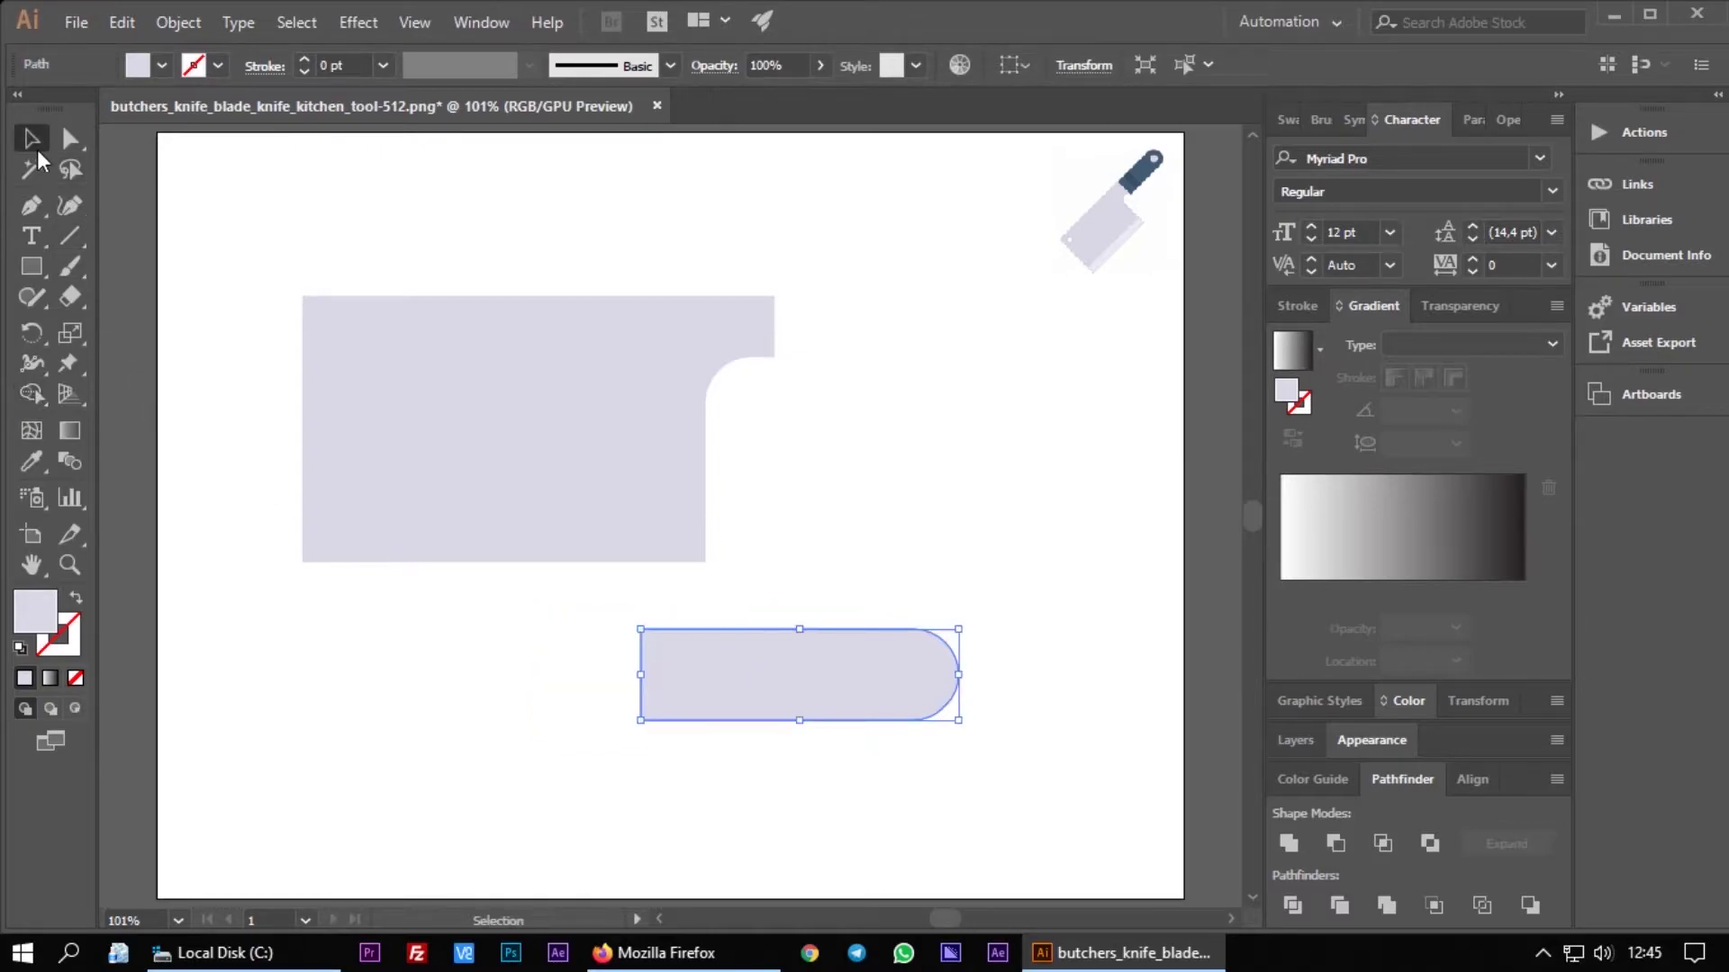
- Shorten the pill to about 182 × 52 px and move it onto the blade's top edge
left_click(996, 776)
left_click(860, 667)
left_click_drag(642, 721, 697, 699)
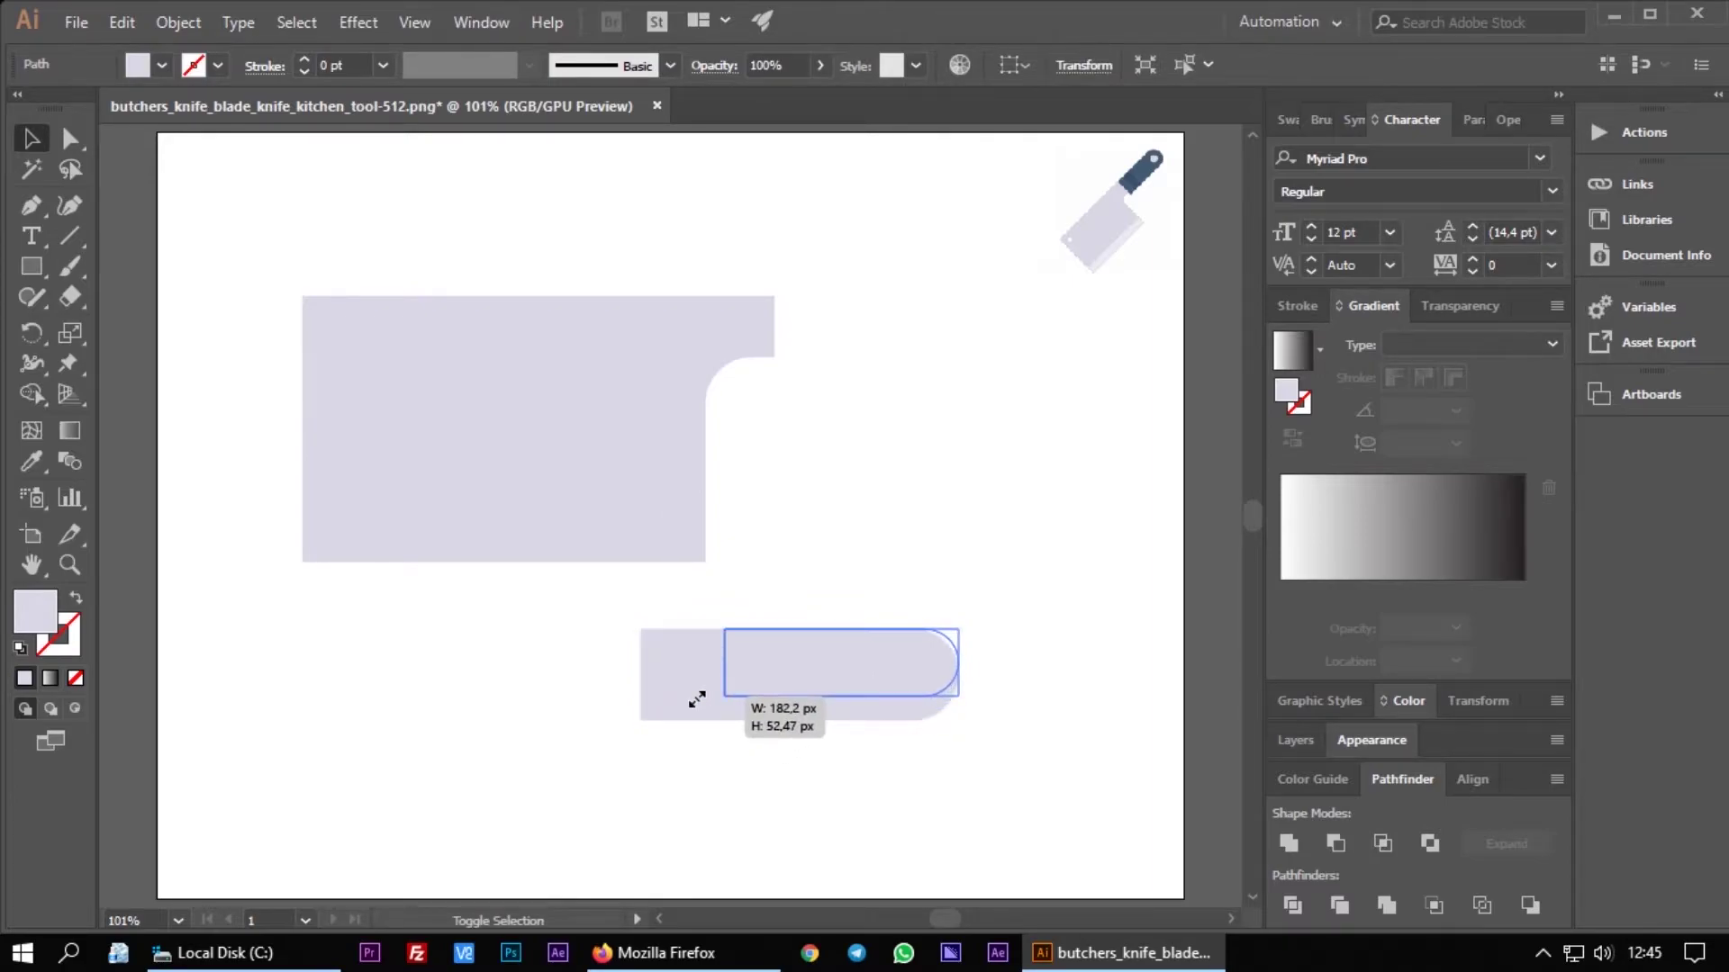
left_click(874, 747)
mouse_move(887, 644)
left_mouse_down()
mouse_move(942, 463)
mouse_move(915, 360)
left_mouse_up()
- Nudge the handle bar left and up to line it up with the blade
key("Left")
key("Left")
key("Left")
key("Left")
key("Left")
key("Left")
left_click(1056, 555)
left_click(863, 321)
key("Up")
key("Up")
key("Up")
left_click(1076, 505)
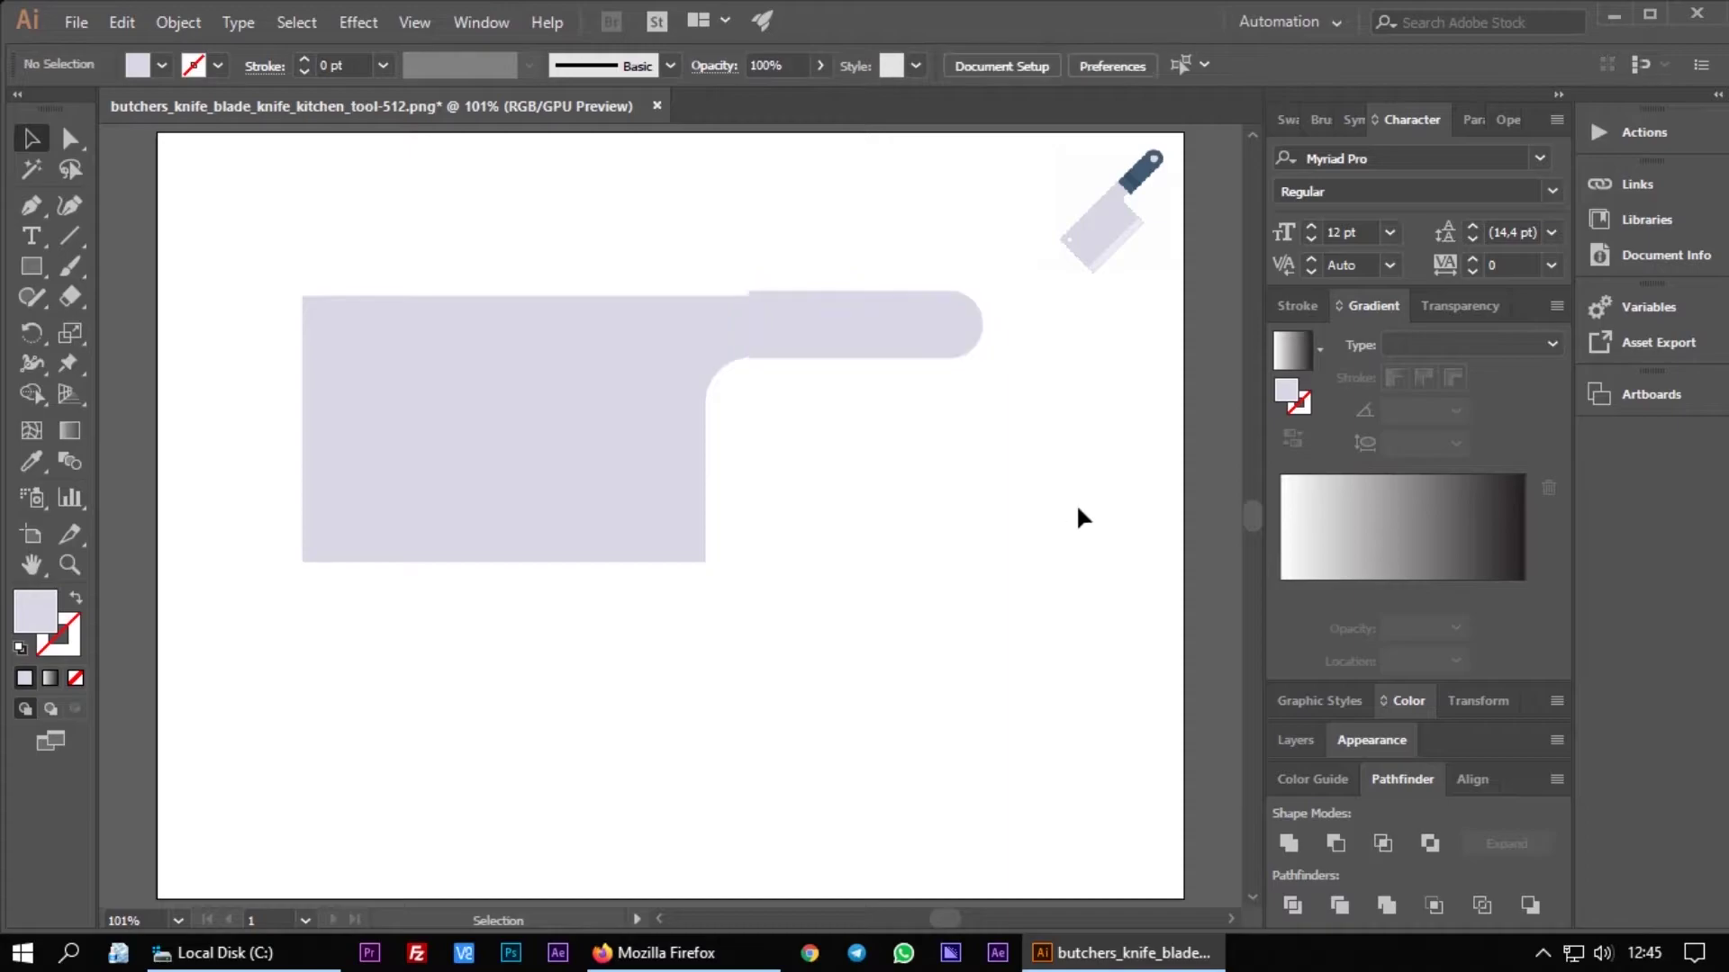
left_click(899, 346)
left_click(1008, 428)
left_click(936, 347)
- Adjust the handle bar's right end, lengthening it and then trimming it slightly shorter
left_click_drag(983, 325, 1040, 325)
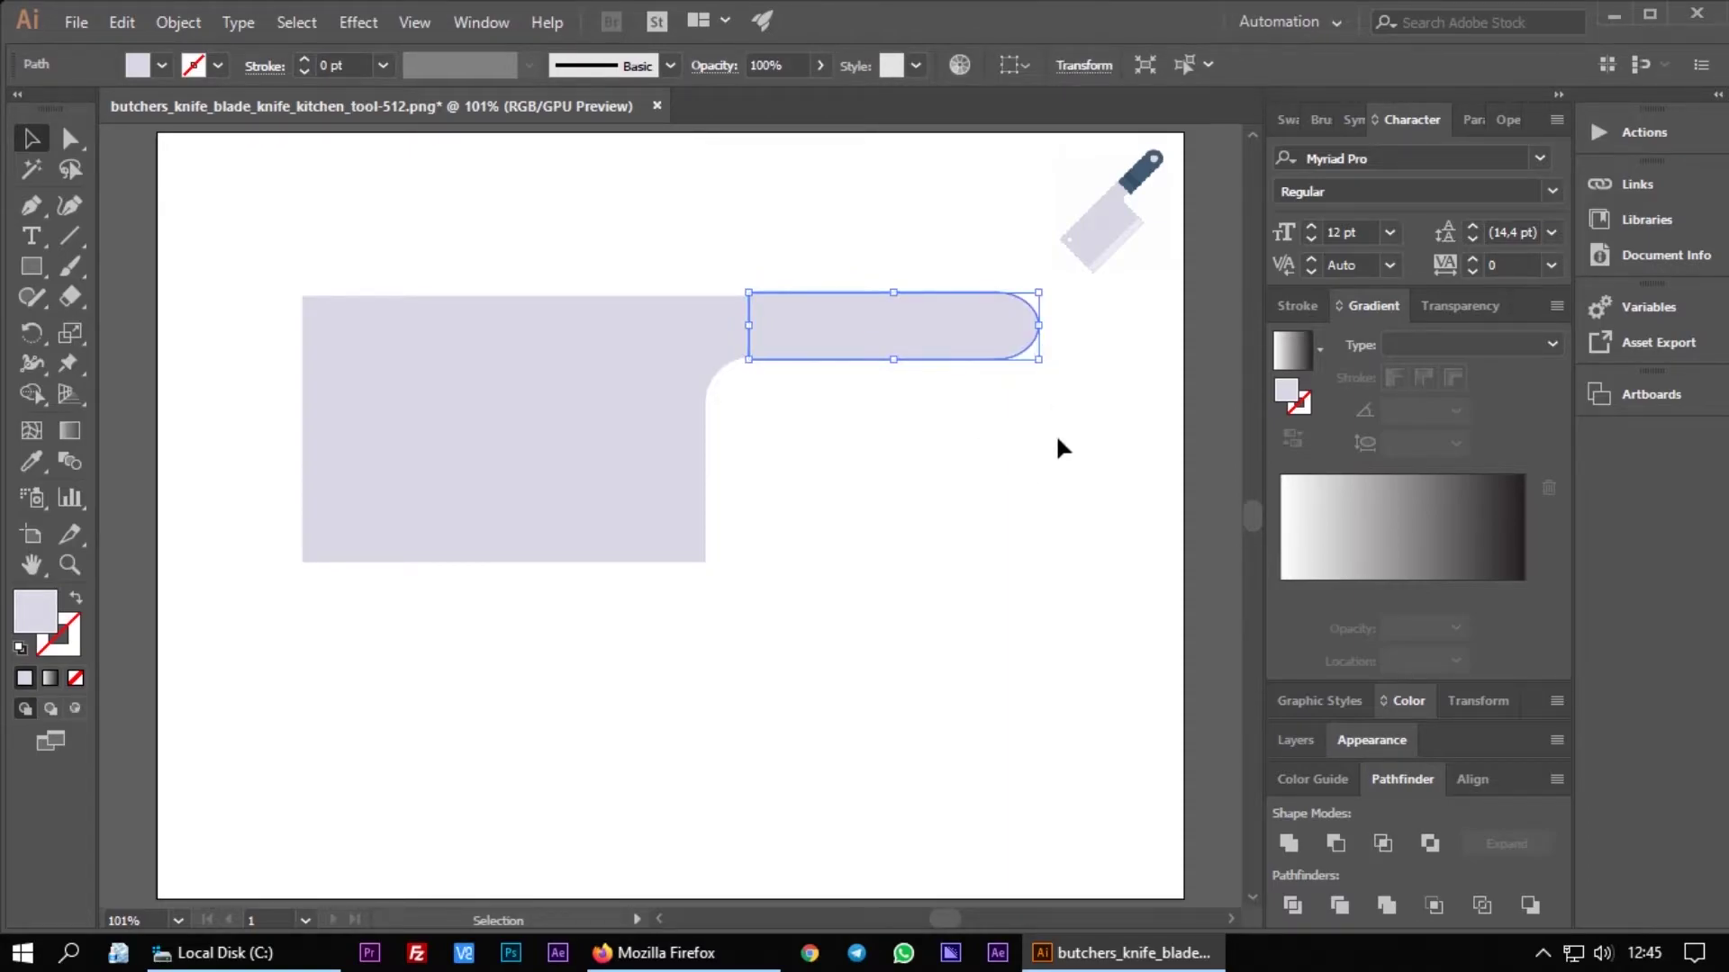
left_click(1057, 438)
left_click(906, 308)
key("Left")
key("Left")
left_click(1061, 437)
left_click(994, 329)
left_click_drag(1037, 325, 1027, 328)
left_click(1048, 441)
left_click(1018, 315)
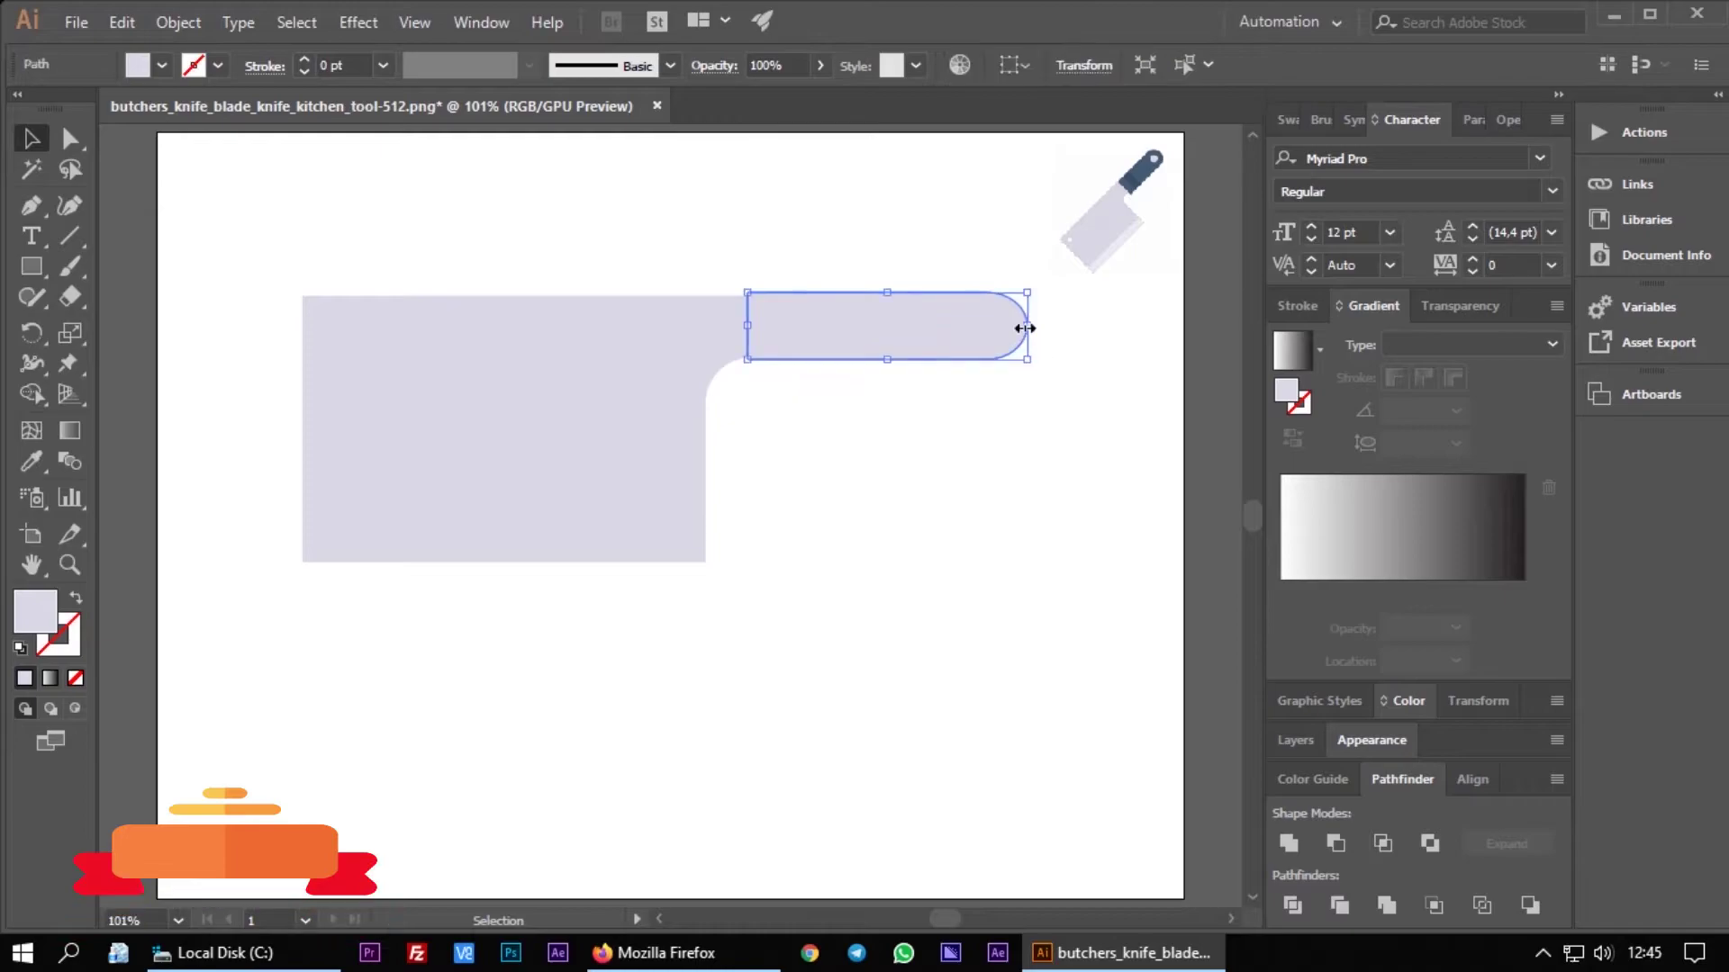
left_click_drag(1024, 328, 1013, 326)
left_click(1055, 461)
- Nudge the handle bar up a few pixels so it sits flush with the blade top
left_click(814, 340)
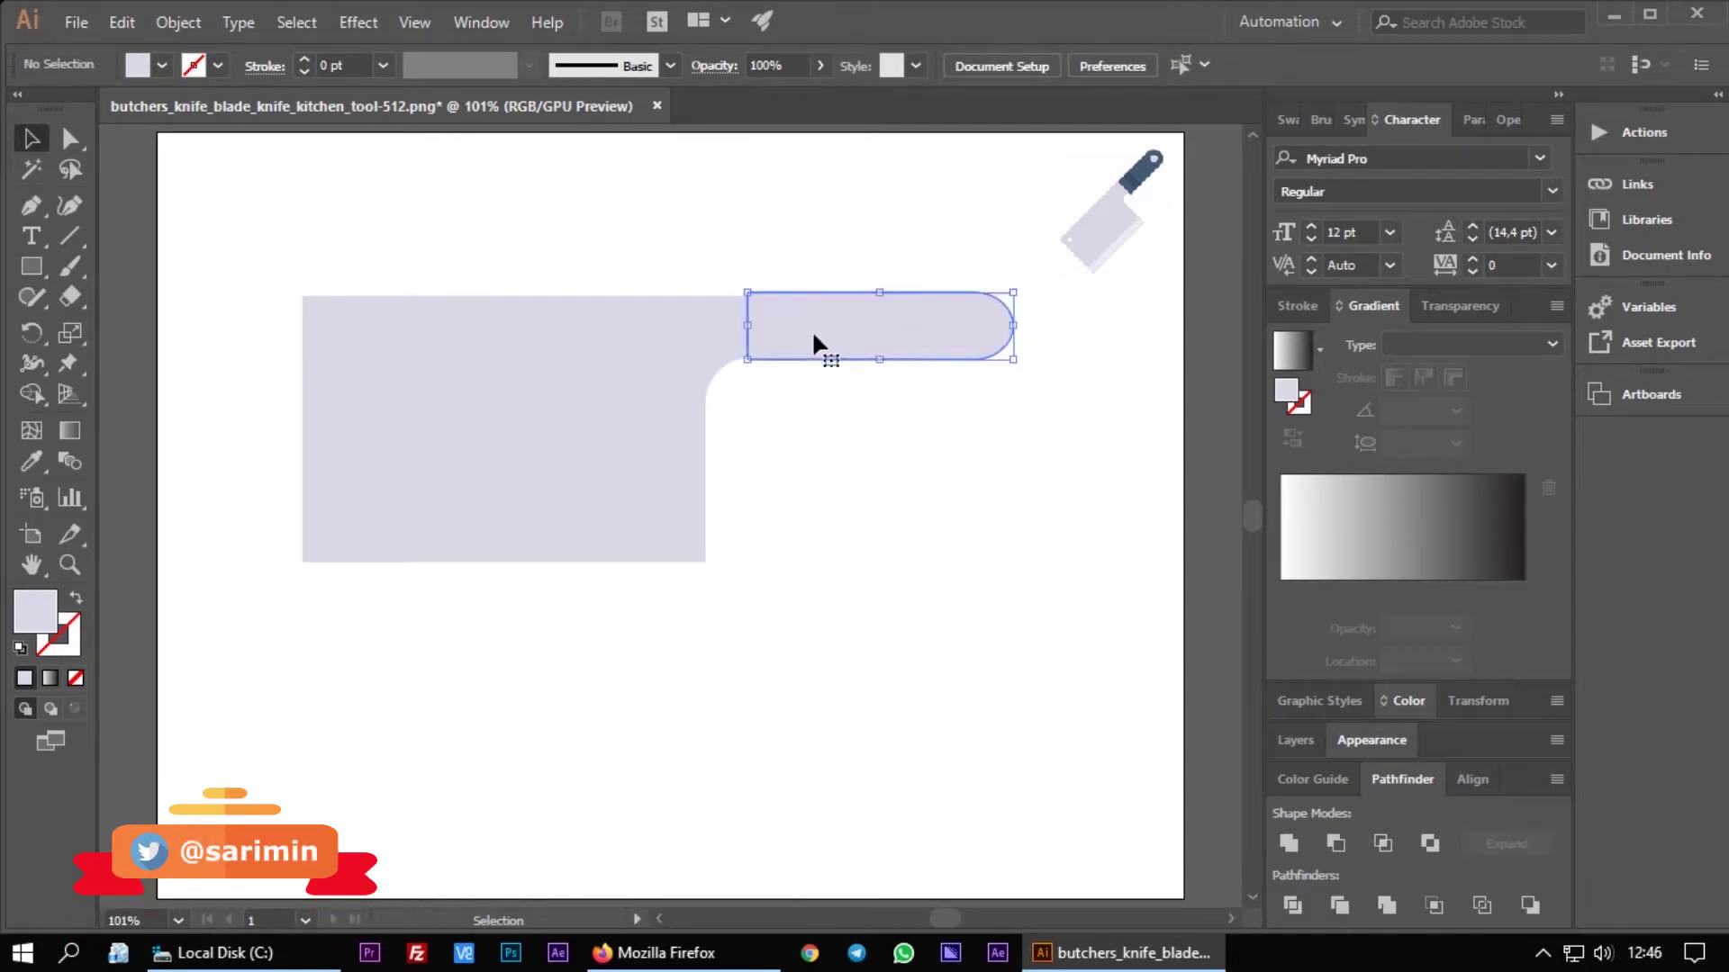
left_click(945, 526)
left_click(886, 330)
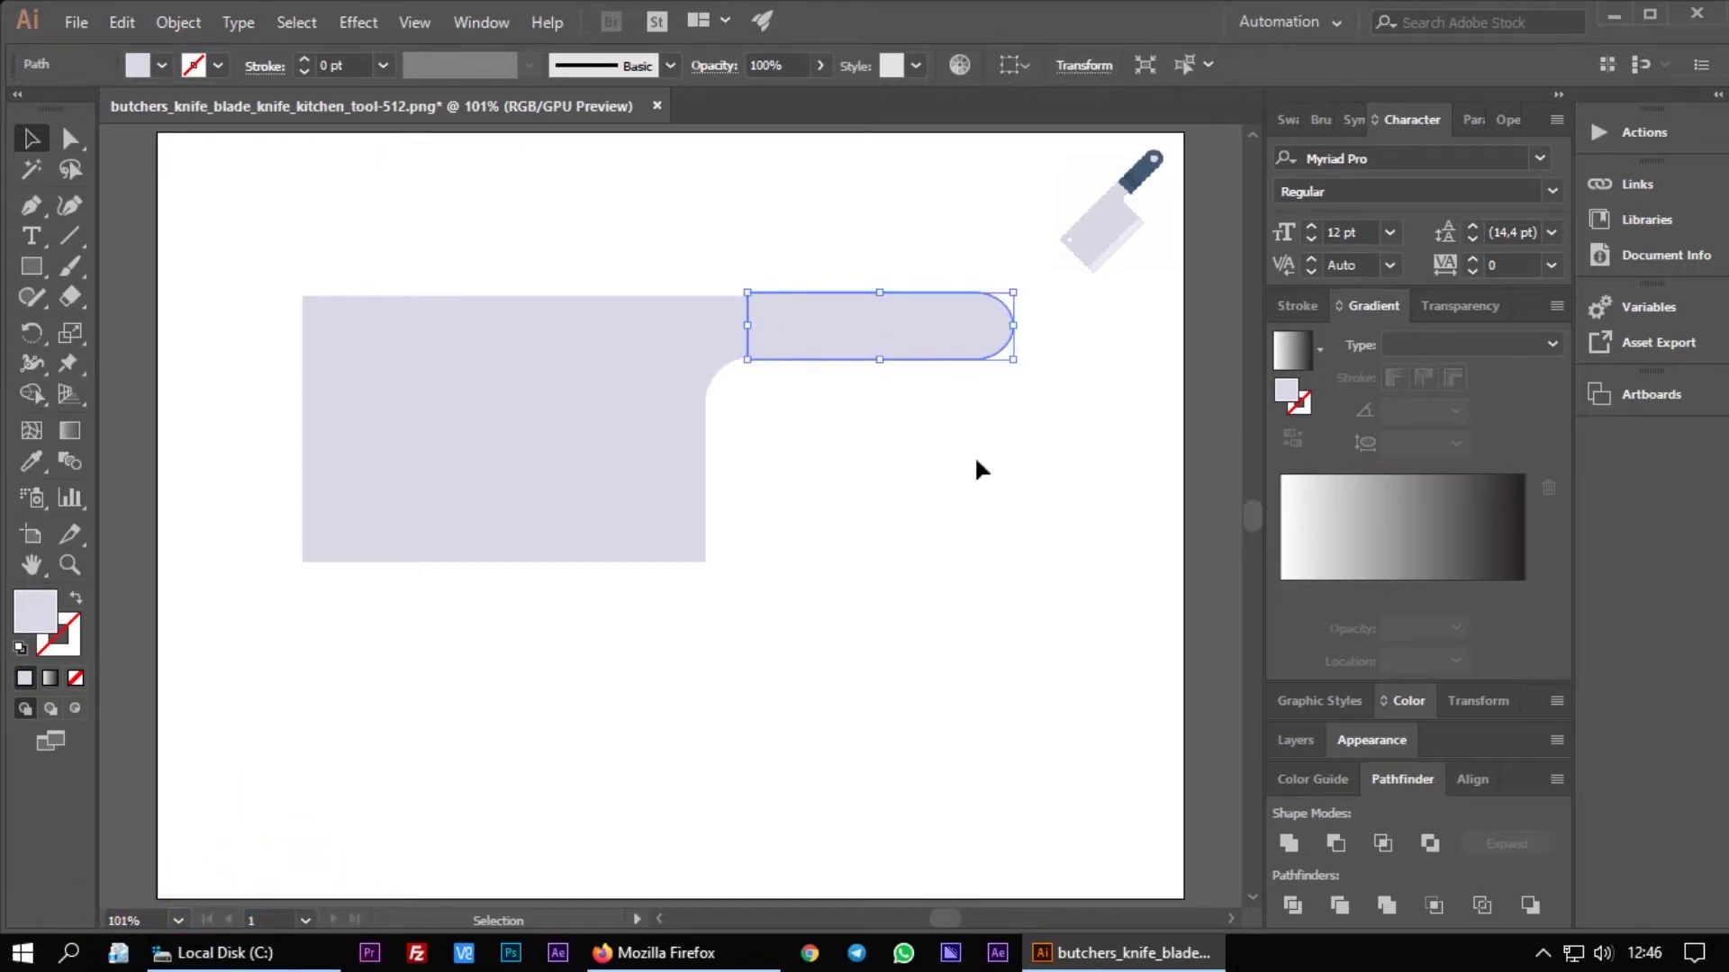
left_click(1000, 507)
left_click(899, 321)
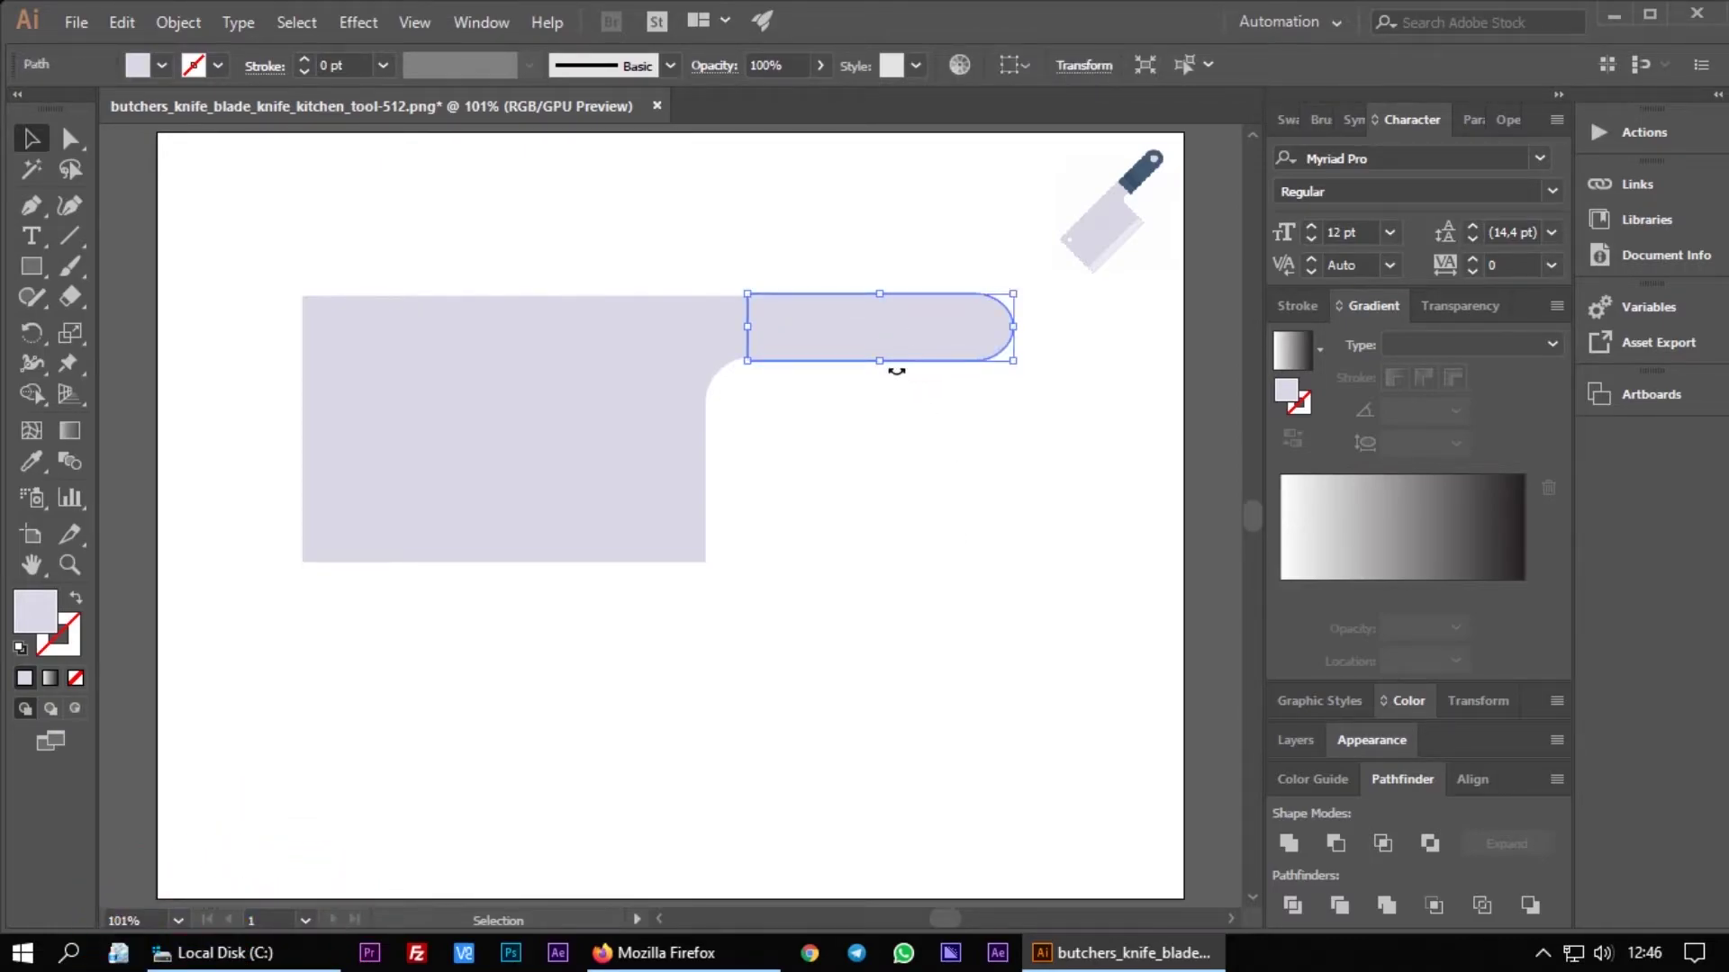
left_click(955, 418)
left_click(927, 342)
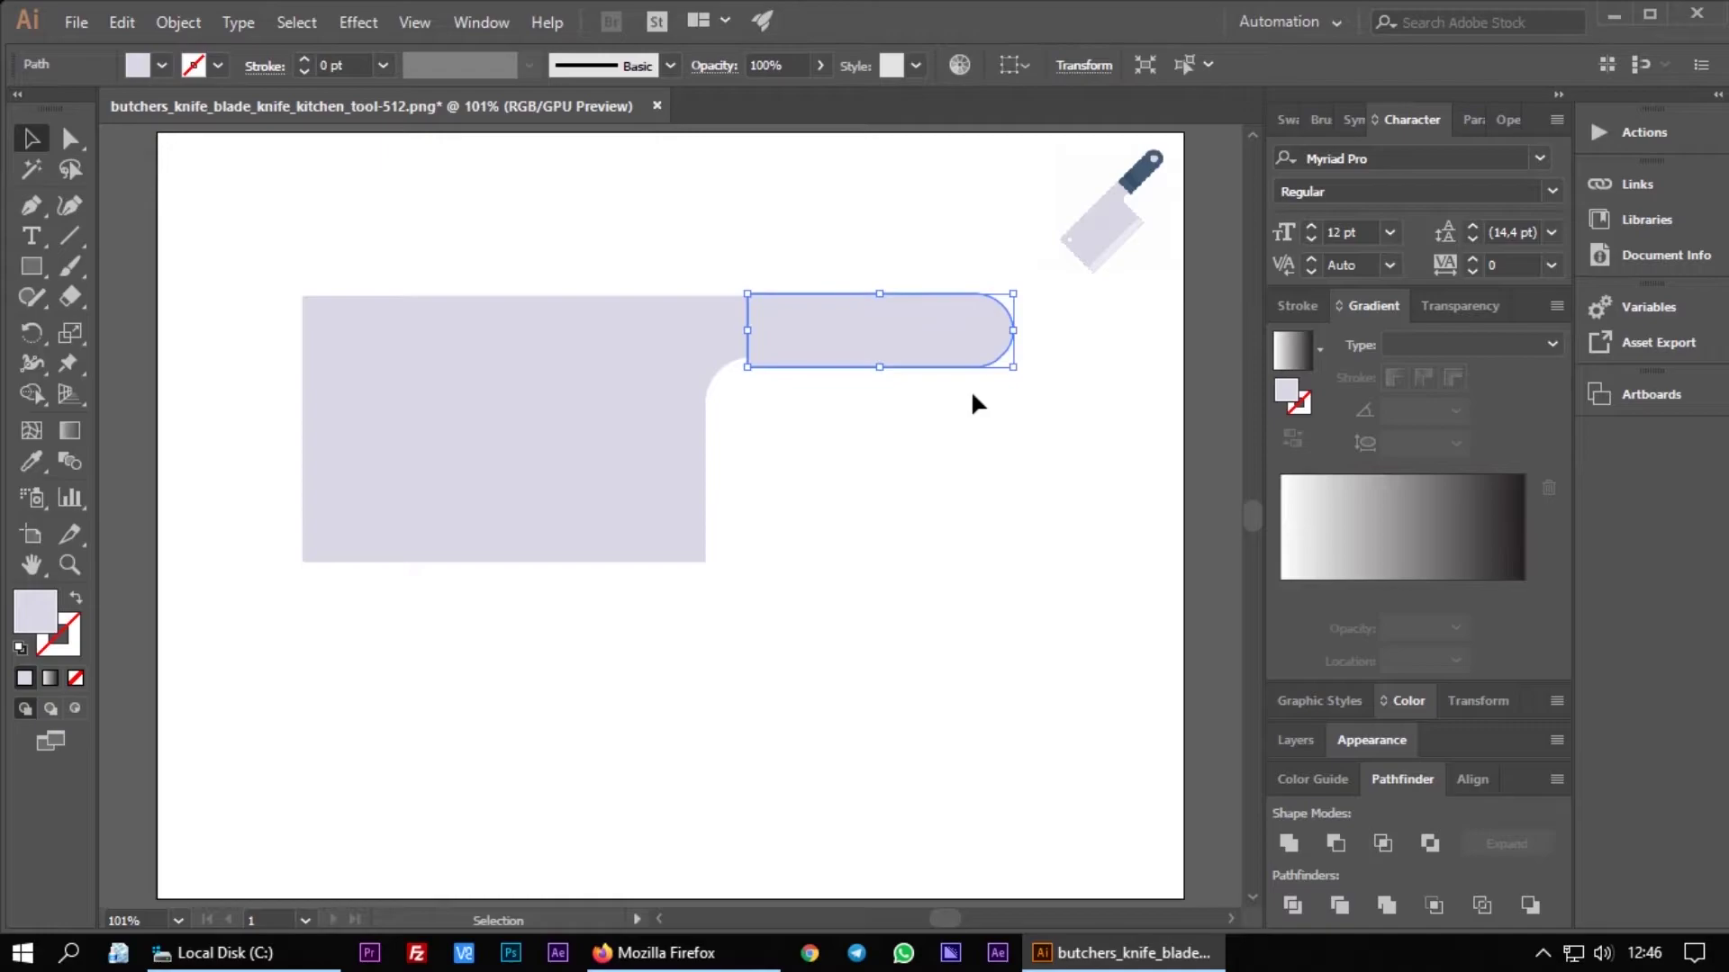
key("Up")
key("Up")
key("Up")
left_click(1026, 442)
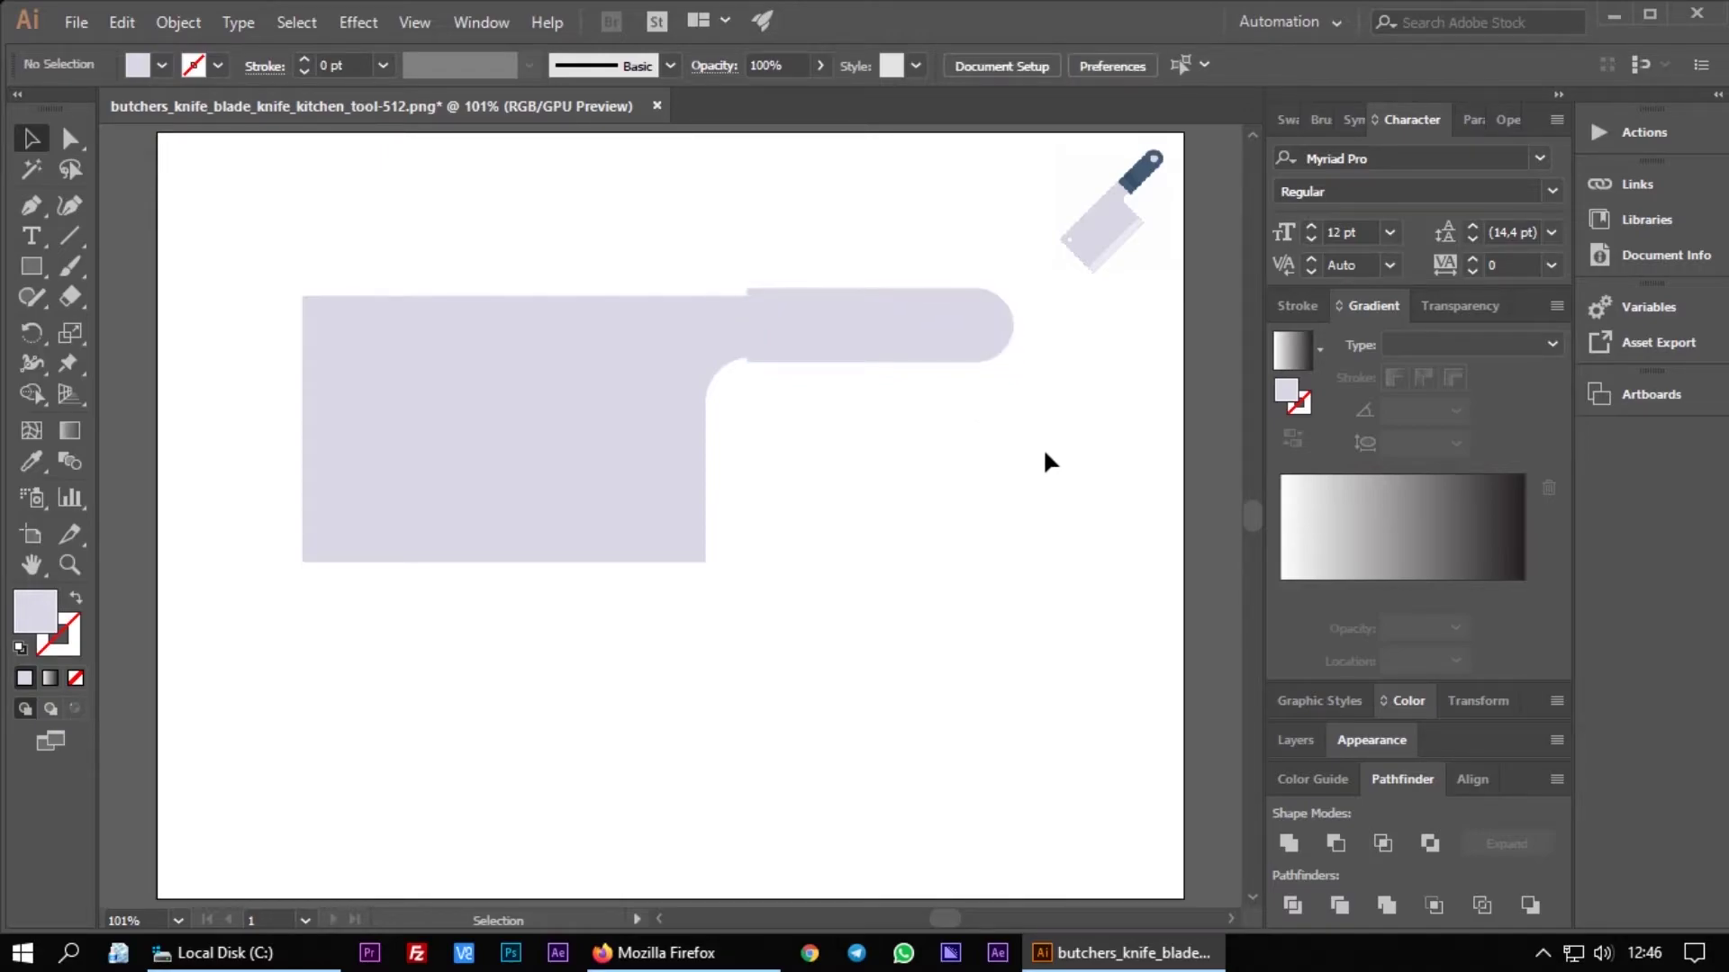
left_click(33, 270)
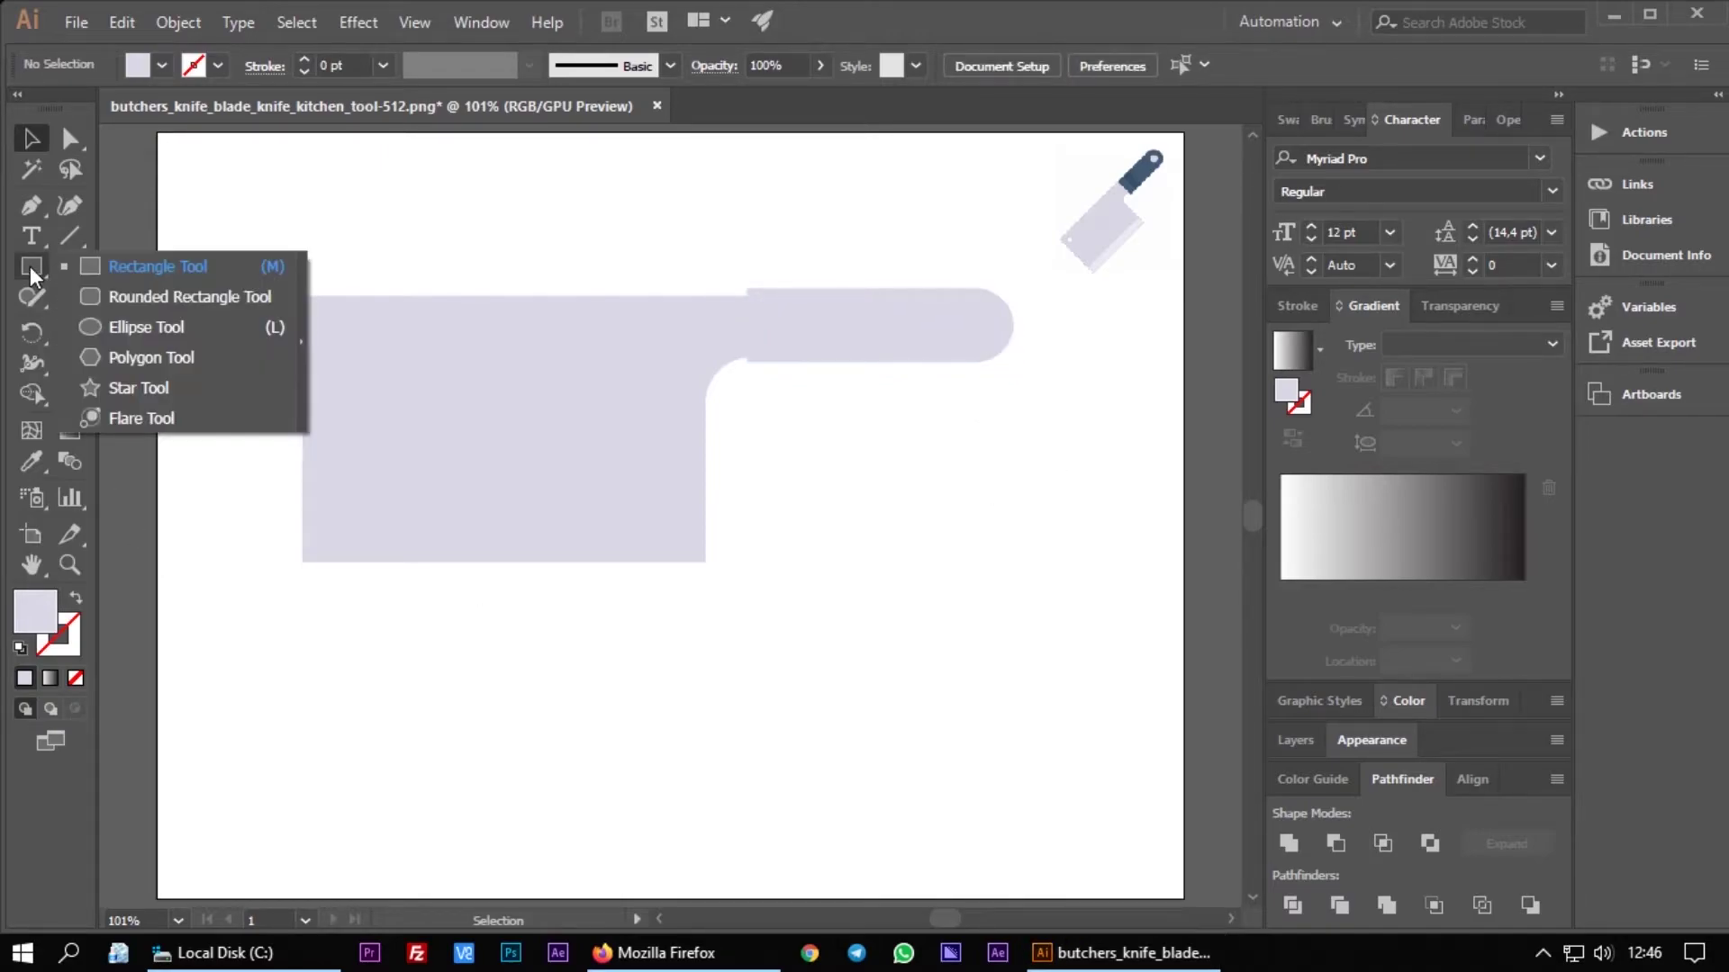
- Draw a small circle below the blade
left_click(131, 335)
left_click_drag(363, 660, 397, 690)
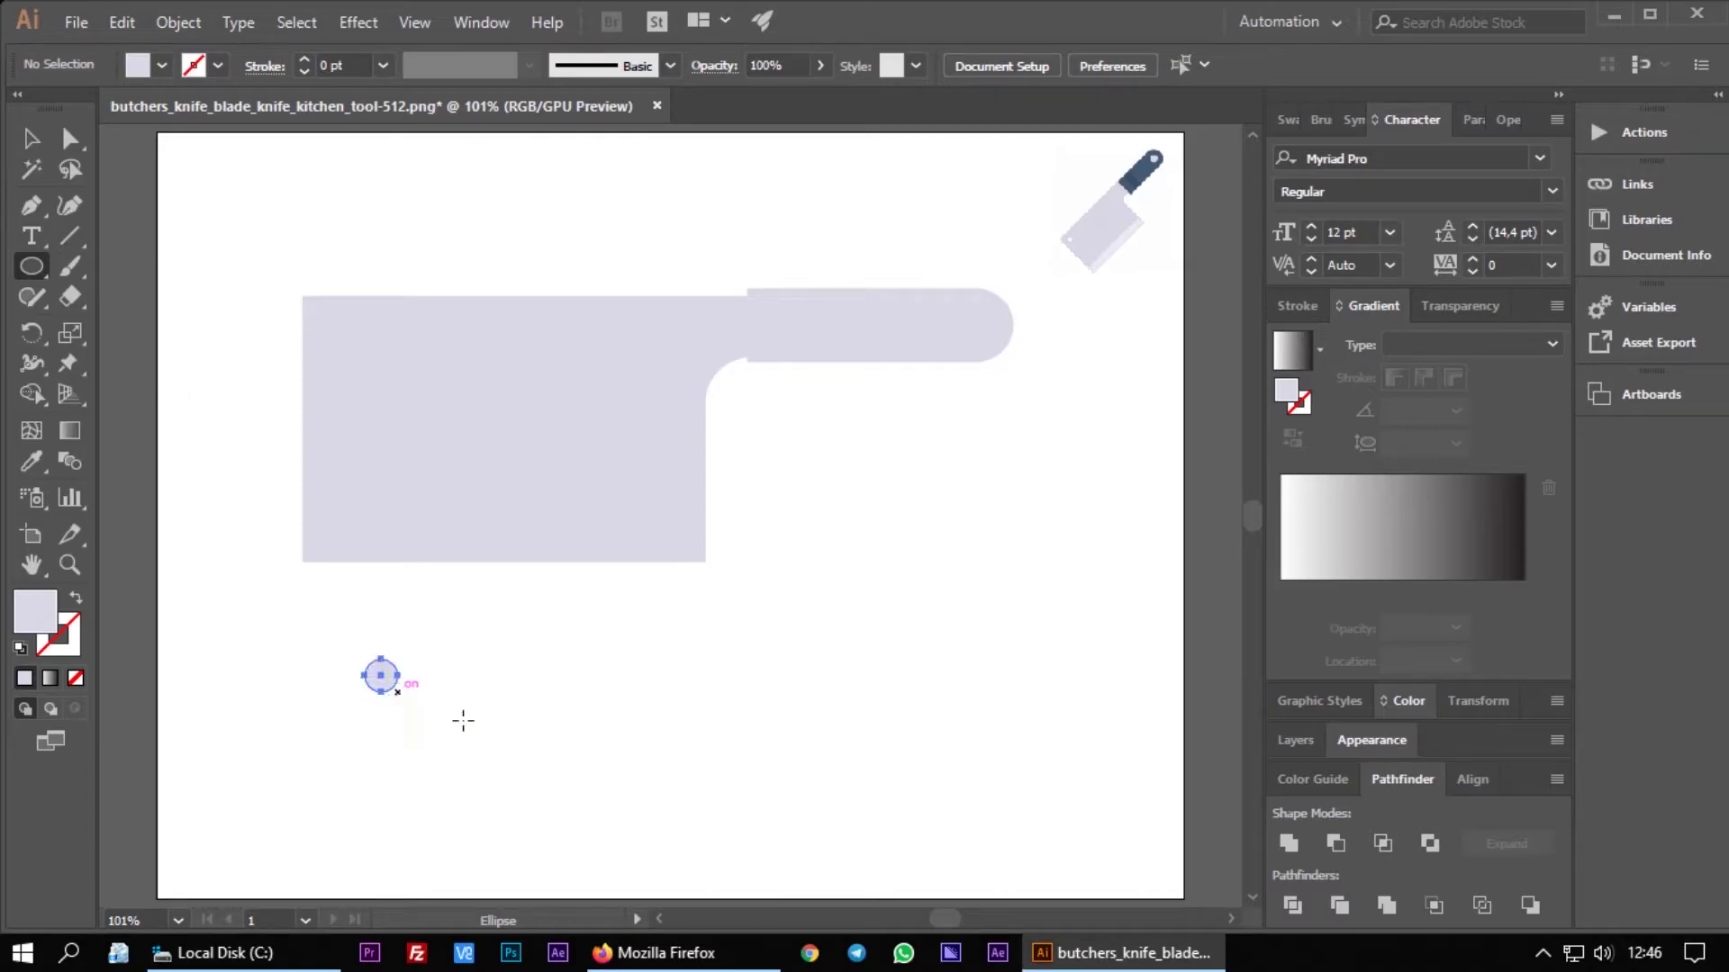
key("v")
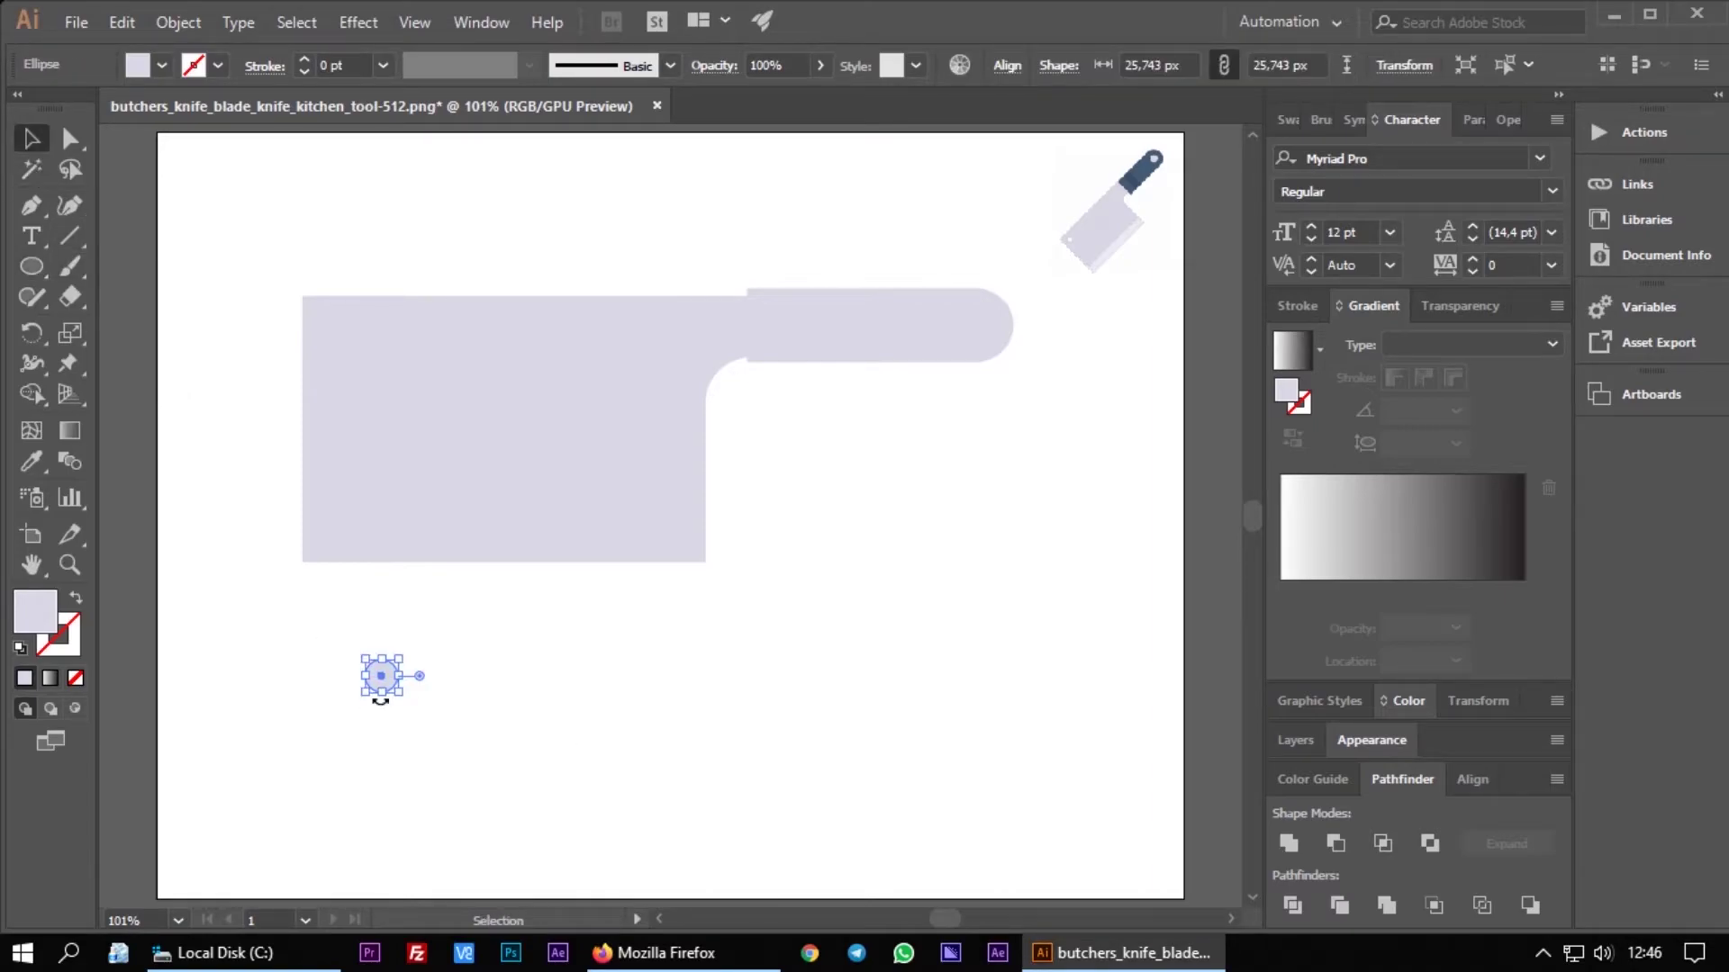
left_click(441, 689)
left_click(386, 675)
left_click(506, 693)
mouse_move(452, 708)
left_mouse_down()
mouse_move(408, 680)
mouse_move(443, 676)
left_mouse_up()
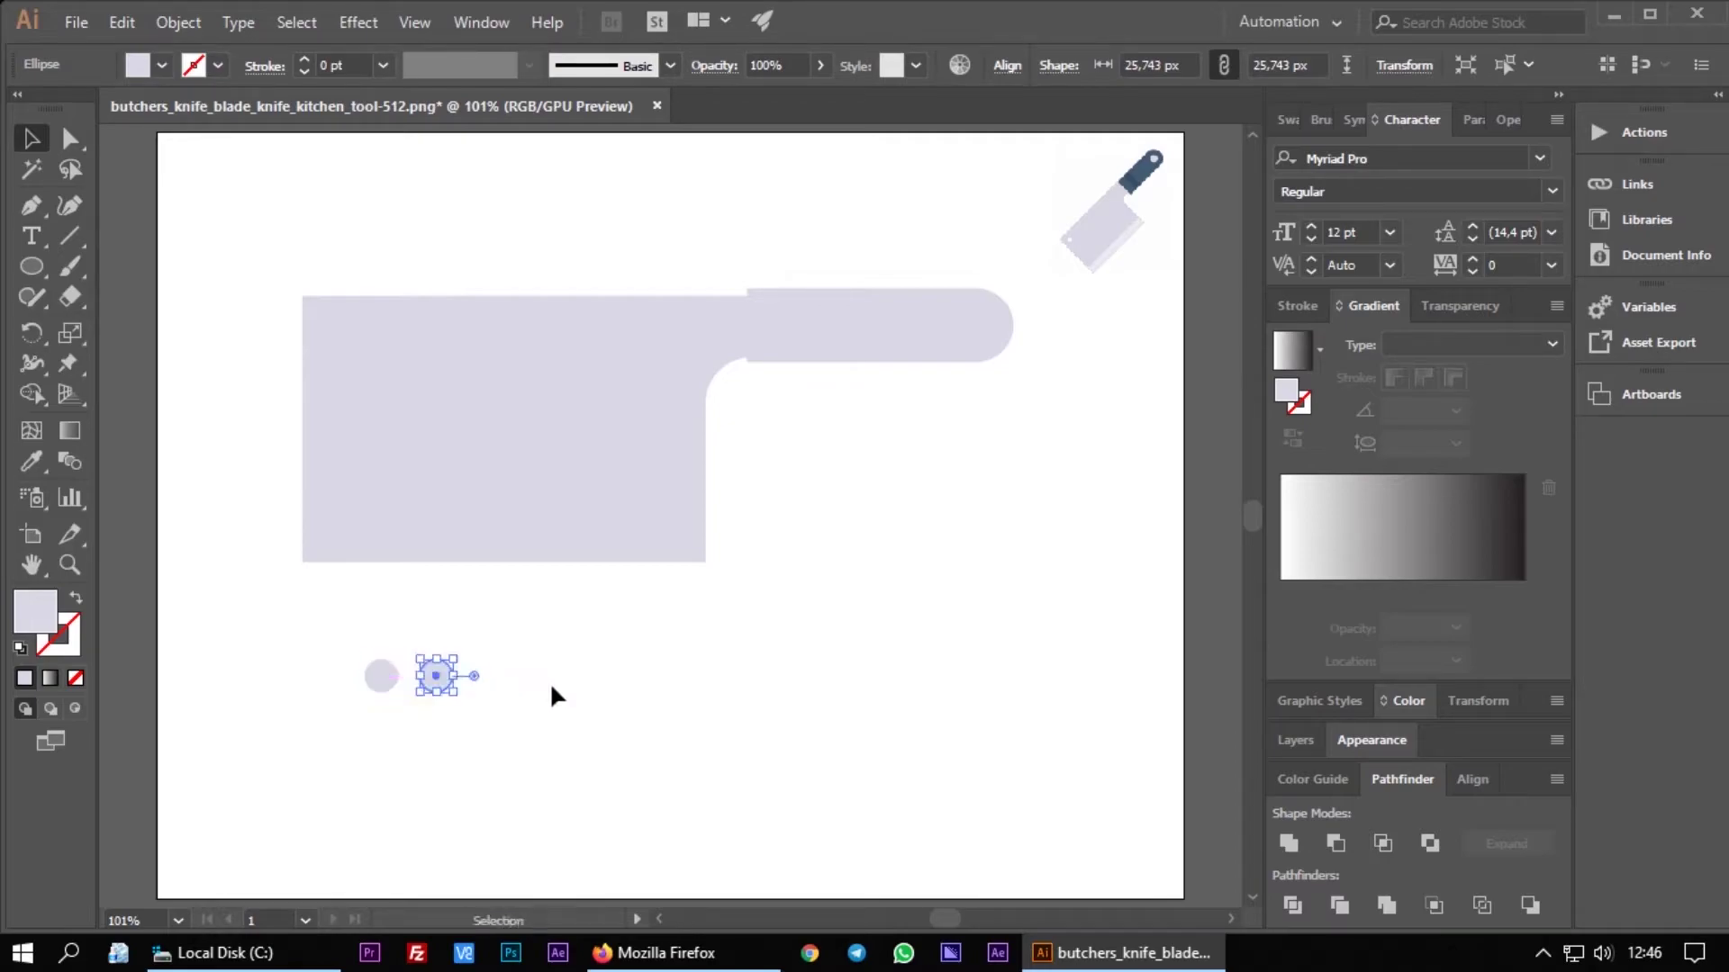
- Duplicate the circle and shrink the copy to 16.83 px
left_click(550, 682)
left_click(430, 683)
left_click_drag(452, 664, 443, 674)
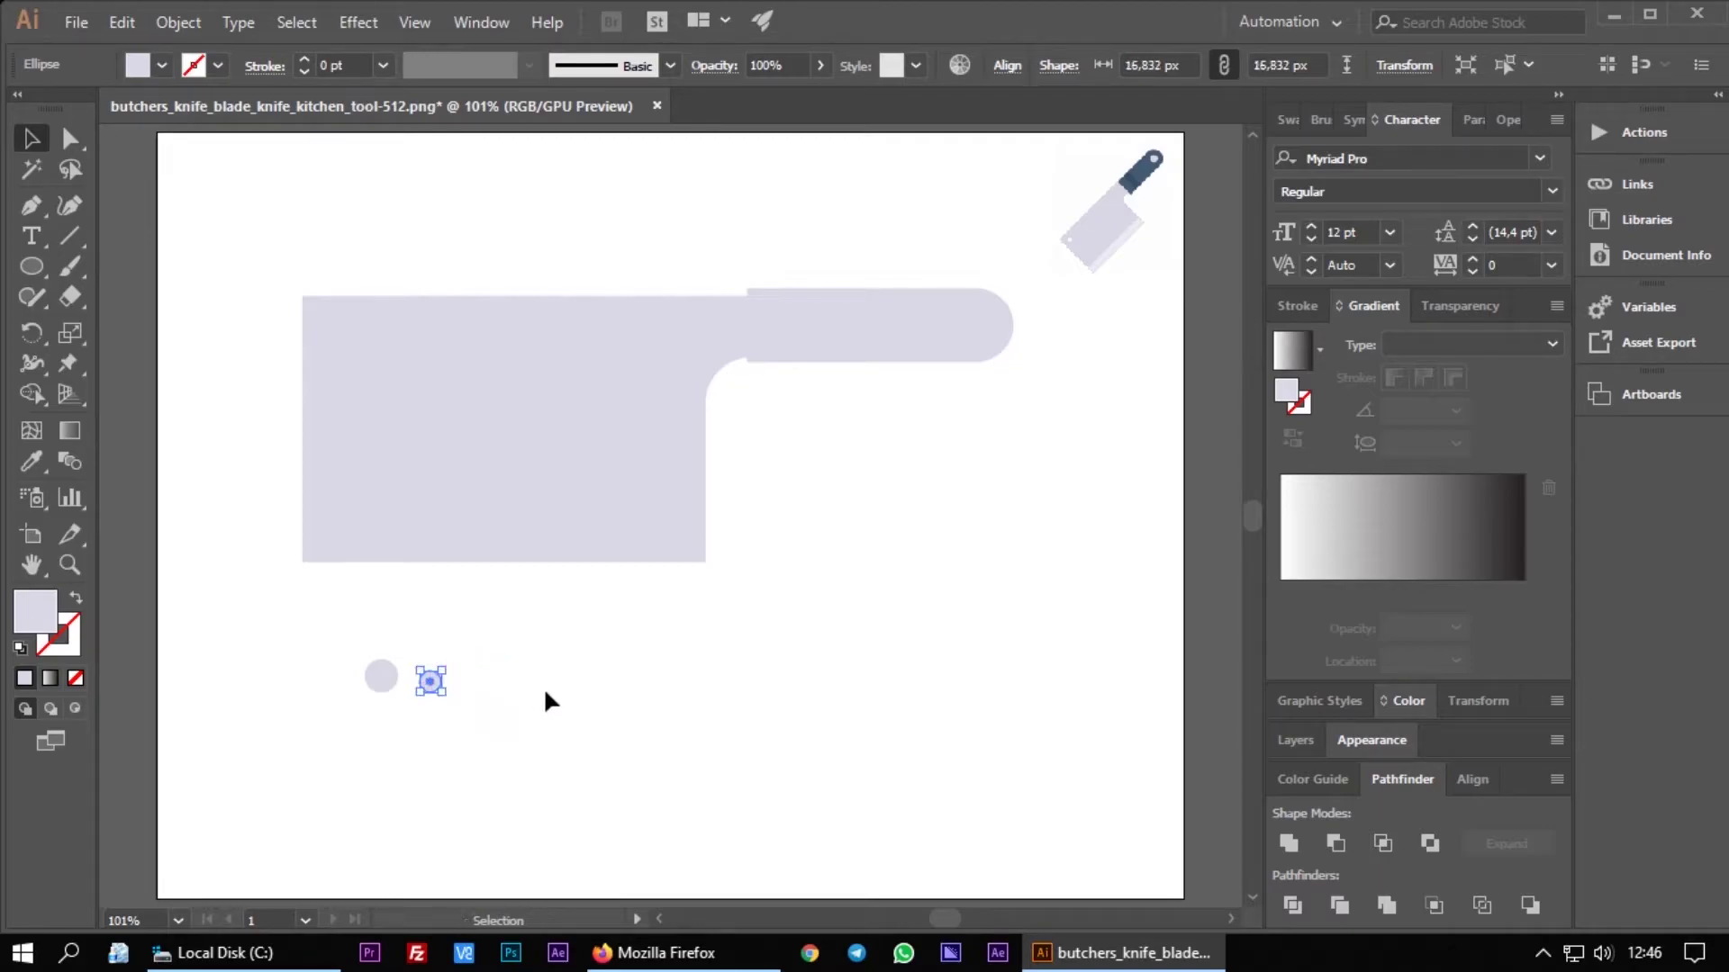
left_click(543, 688)
- Move the small circle to the blade's top-left corner and punch it out as a hole
left_click_drag(413, 653, 484, 731)
mouse_move(430, 677)
left_mouse_down()
mouse_move(330, 321)
mouse_move(456, 439)
left_mouse_up()
left_click(292, 357)
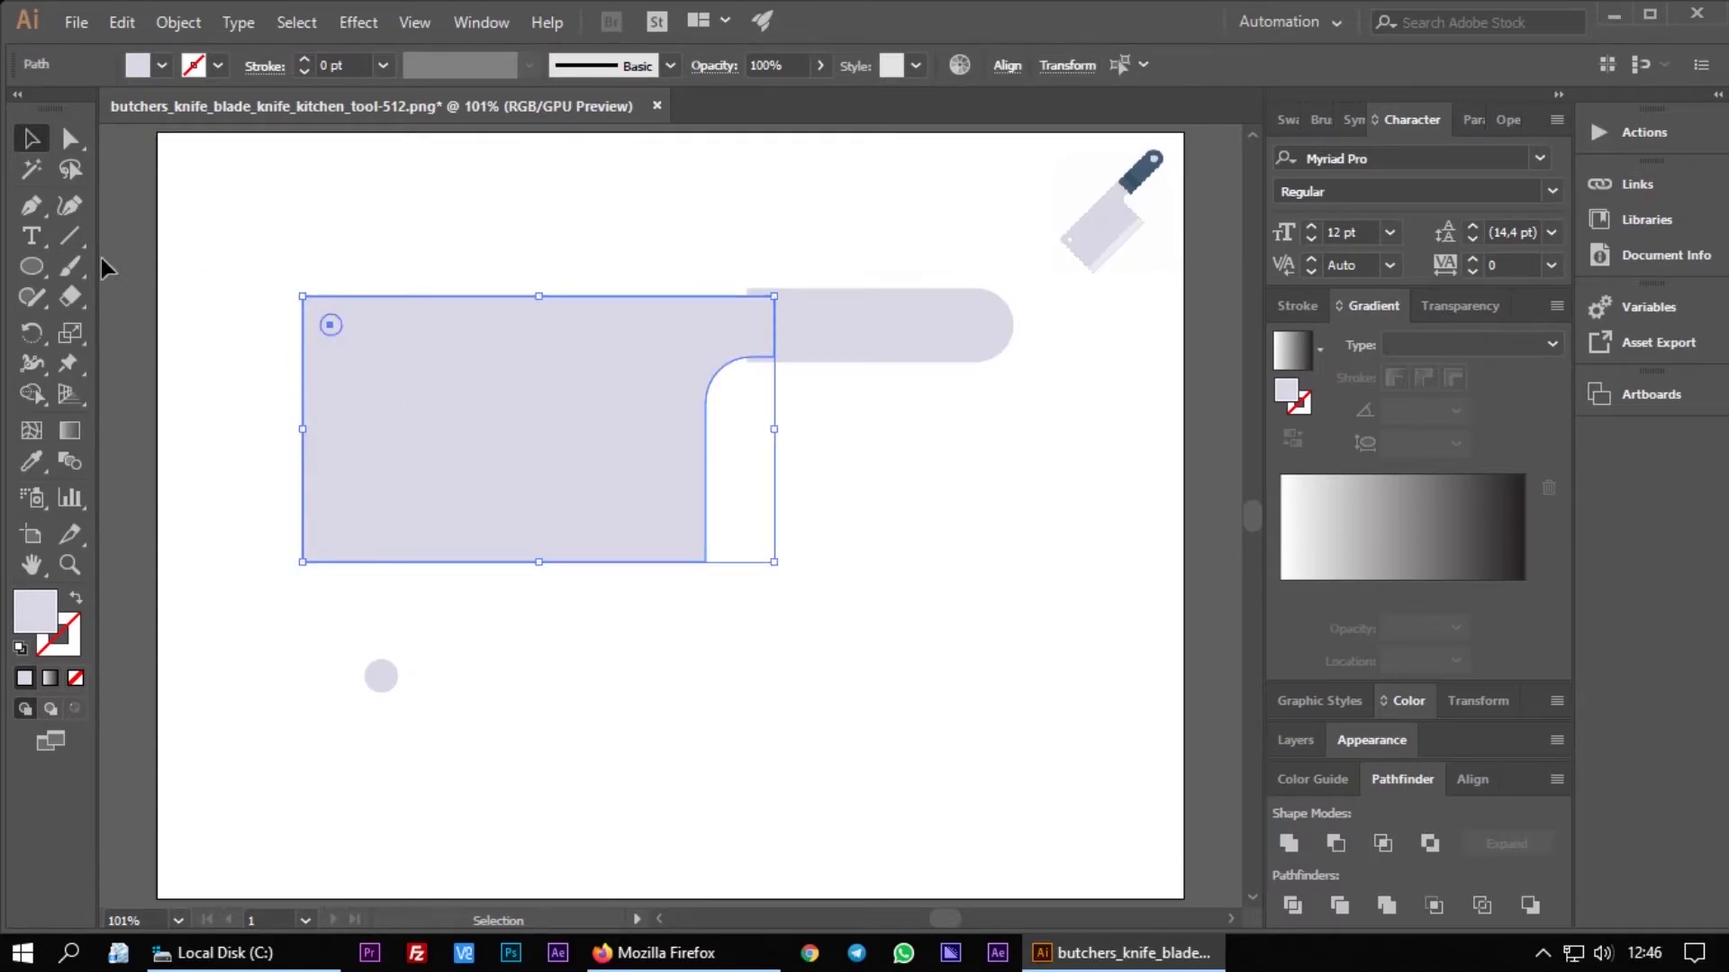
left_click(70, 140)
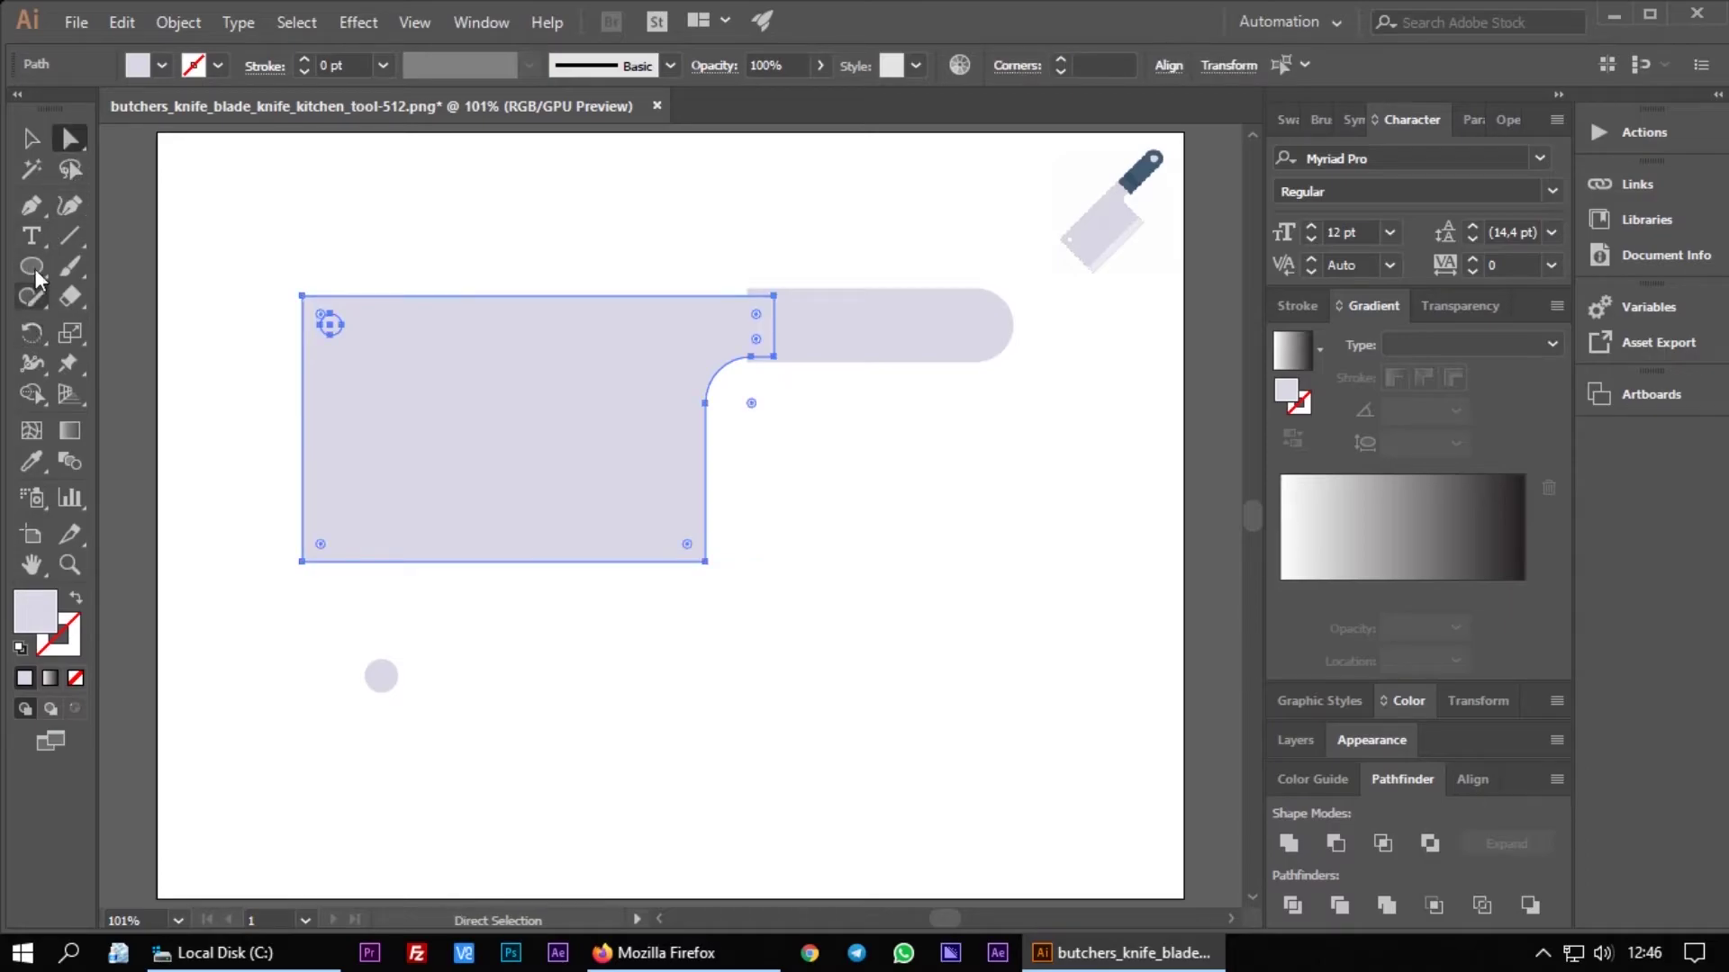
left_click(34, 389)
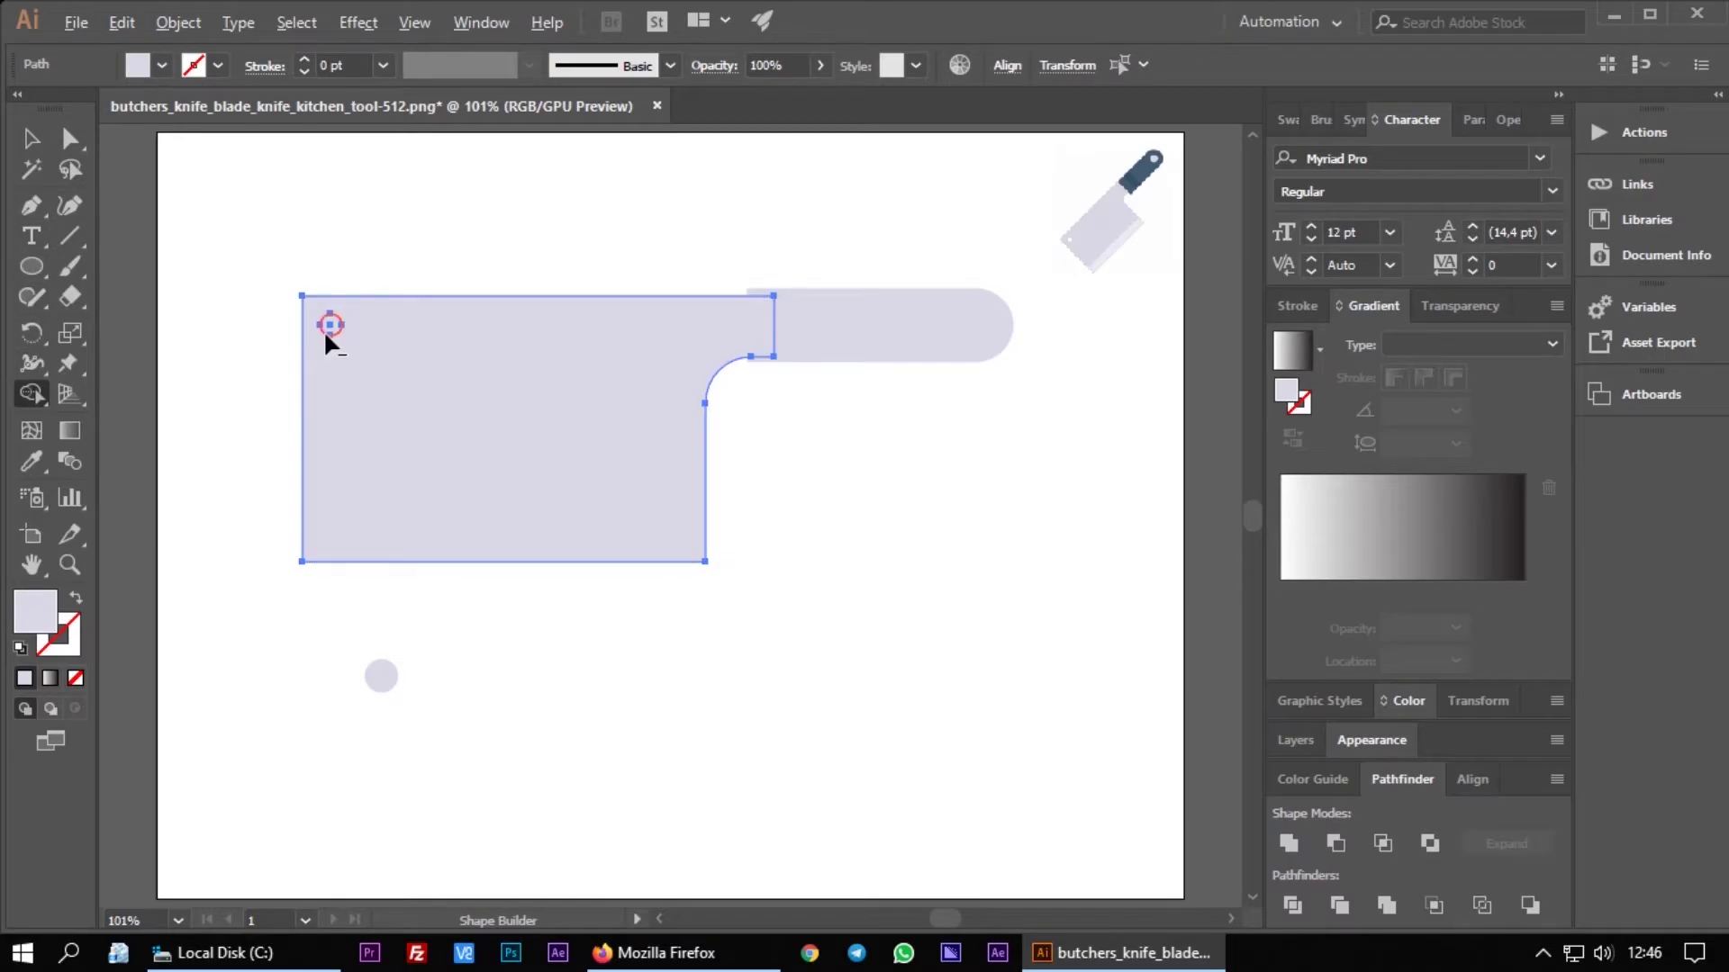
left_click(30, 138)
left_click(338, 268)
left_click_drag(381, 684, 973, 326)
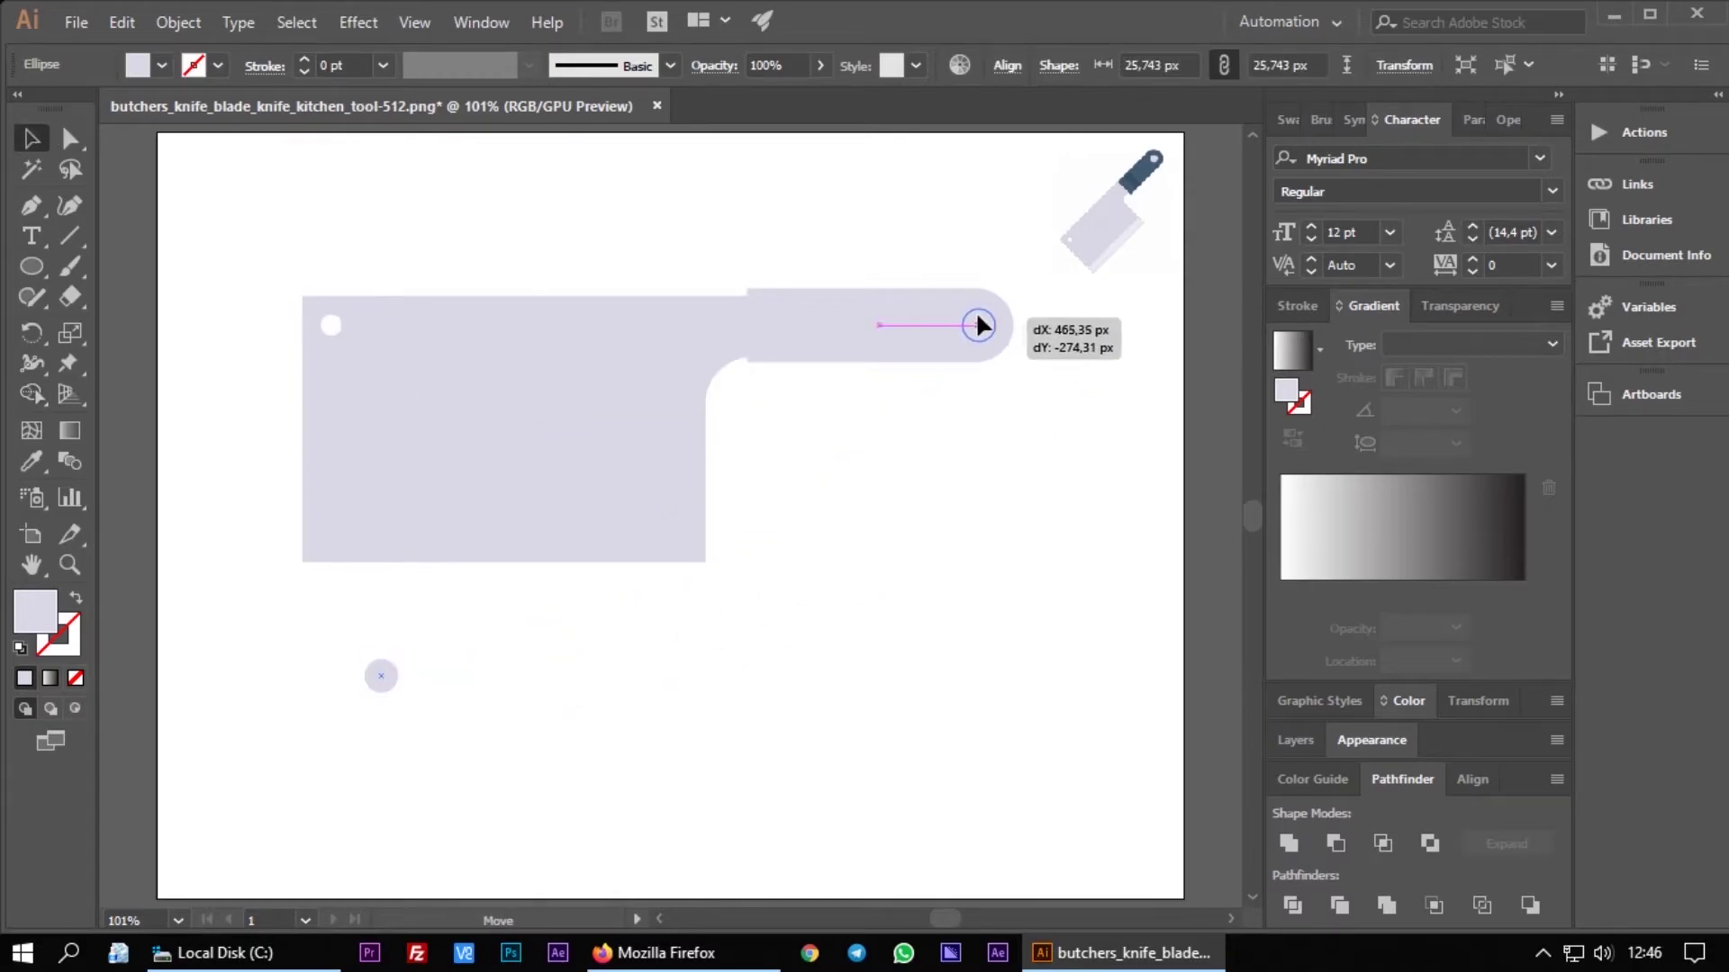
- Place the spare circle on the handle's rounded end and punch it out with Shape Builder
left_click_drag(972, 326, 977, 326)
left_click(1123, 476)
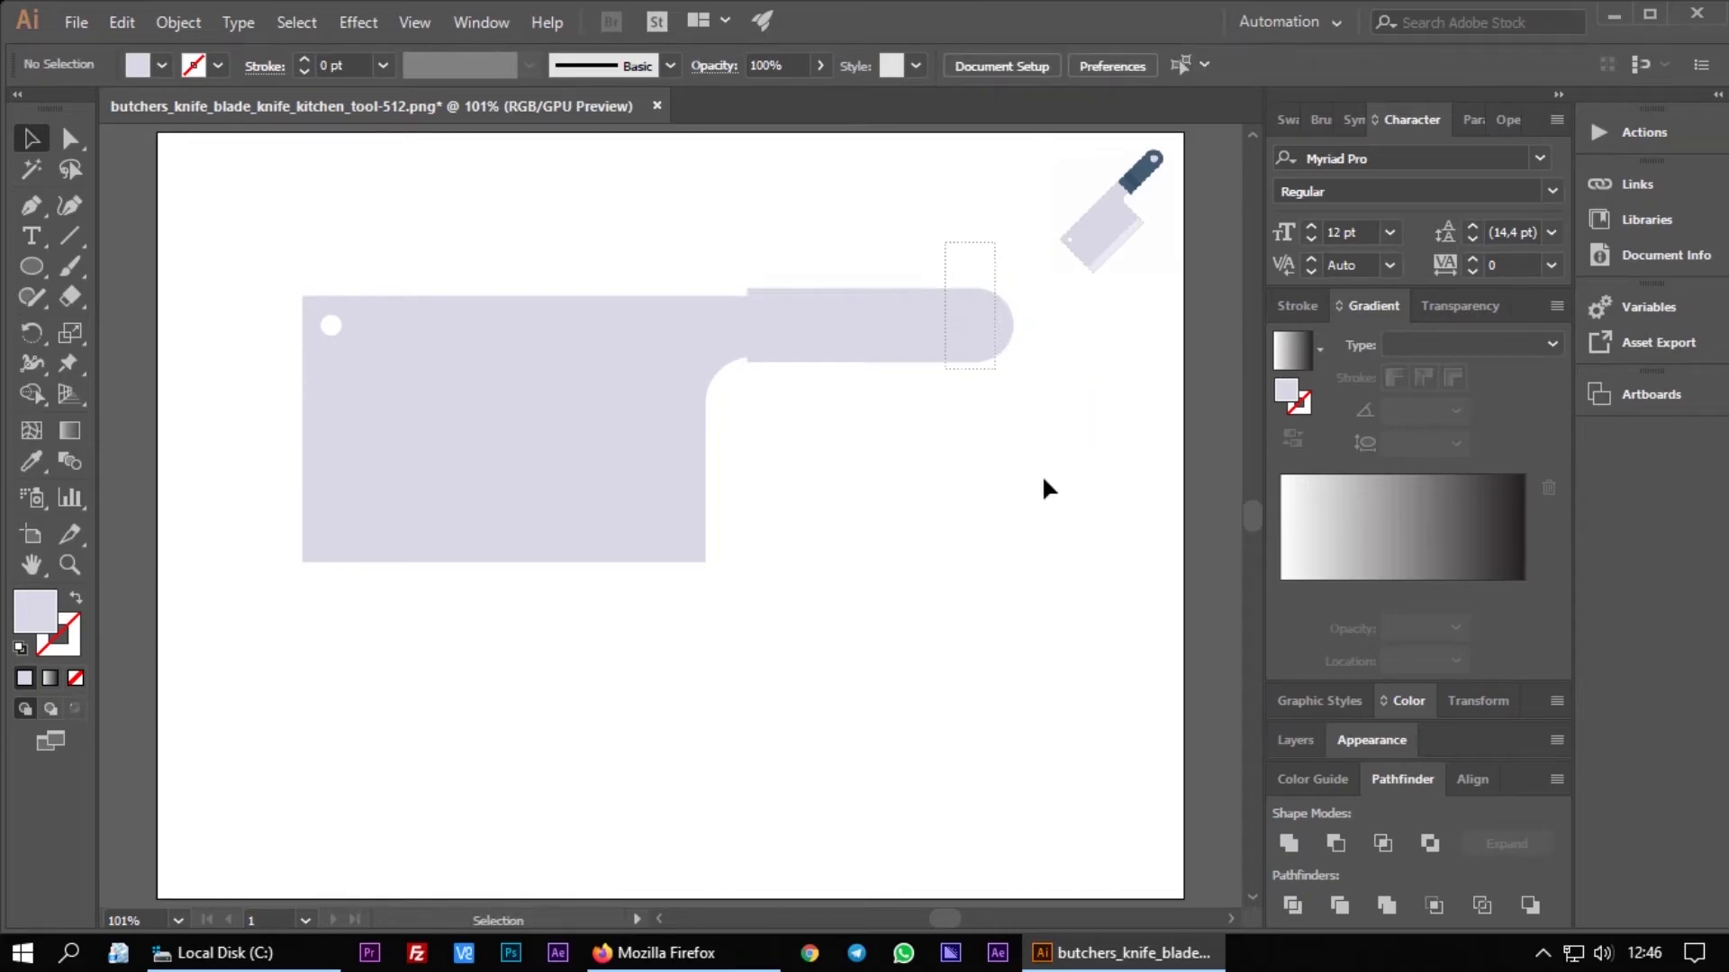
left_click_drag(995, 241, 1044, 486)
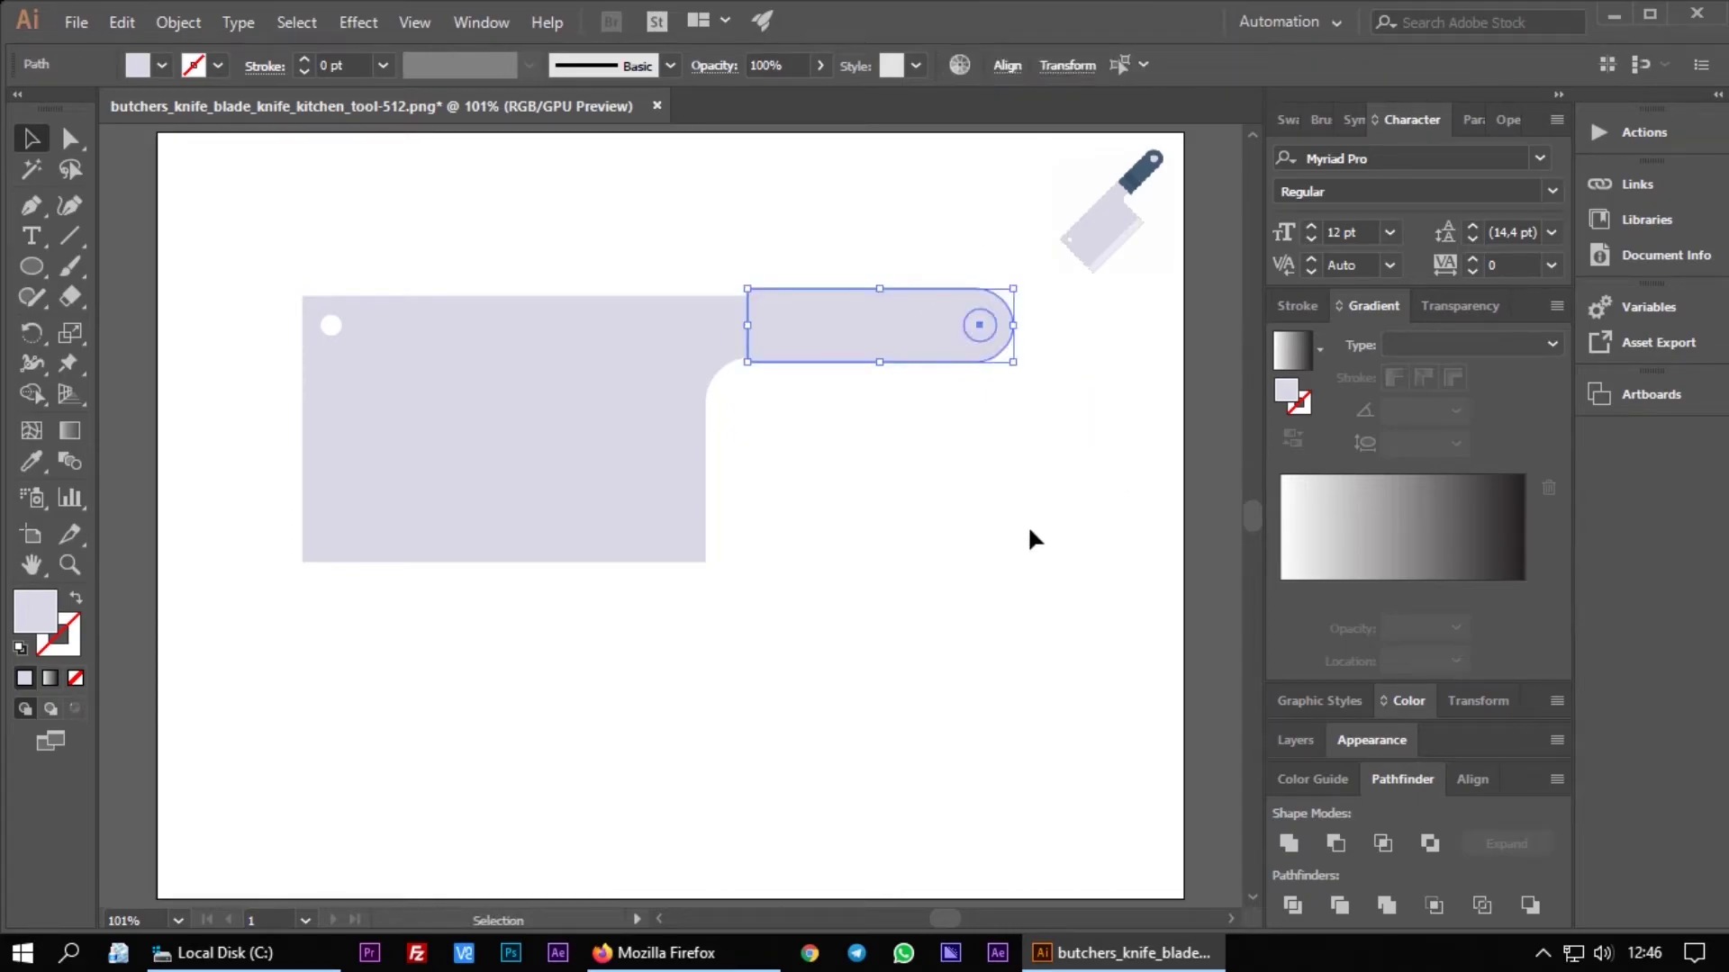
left_click(32, 394)
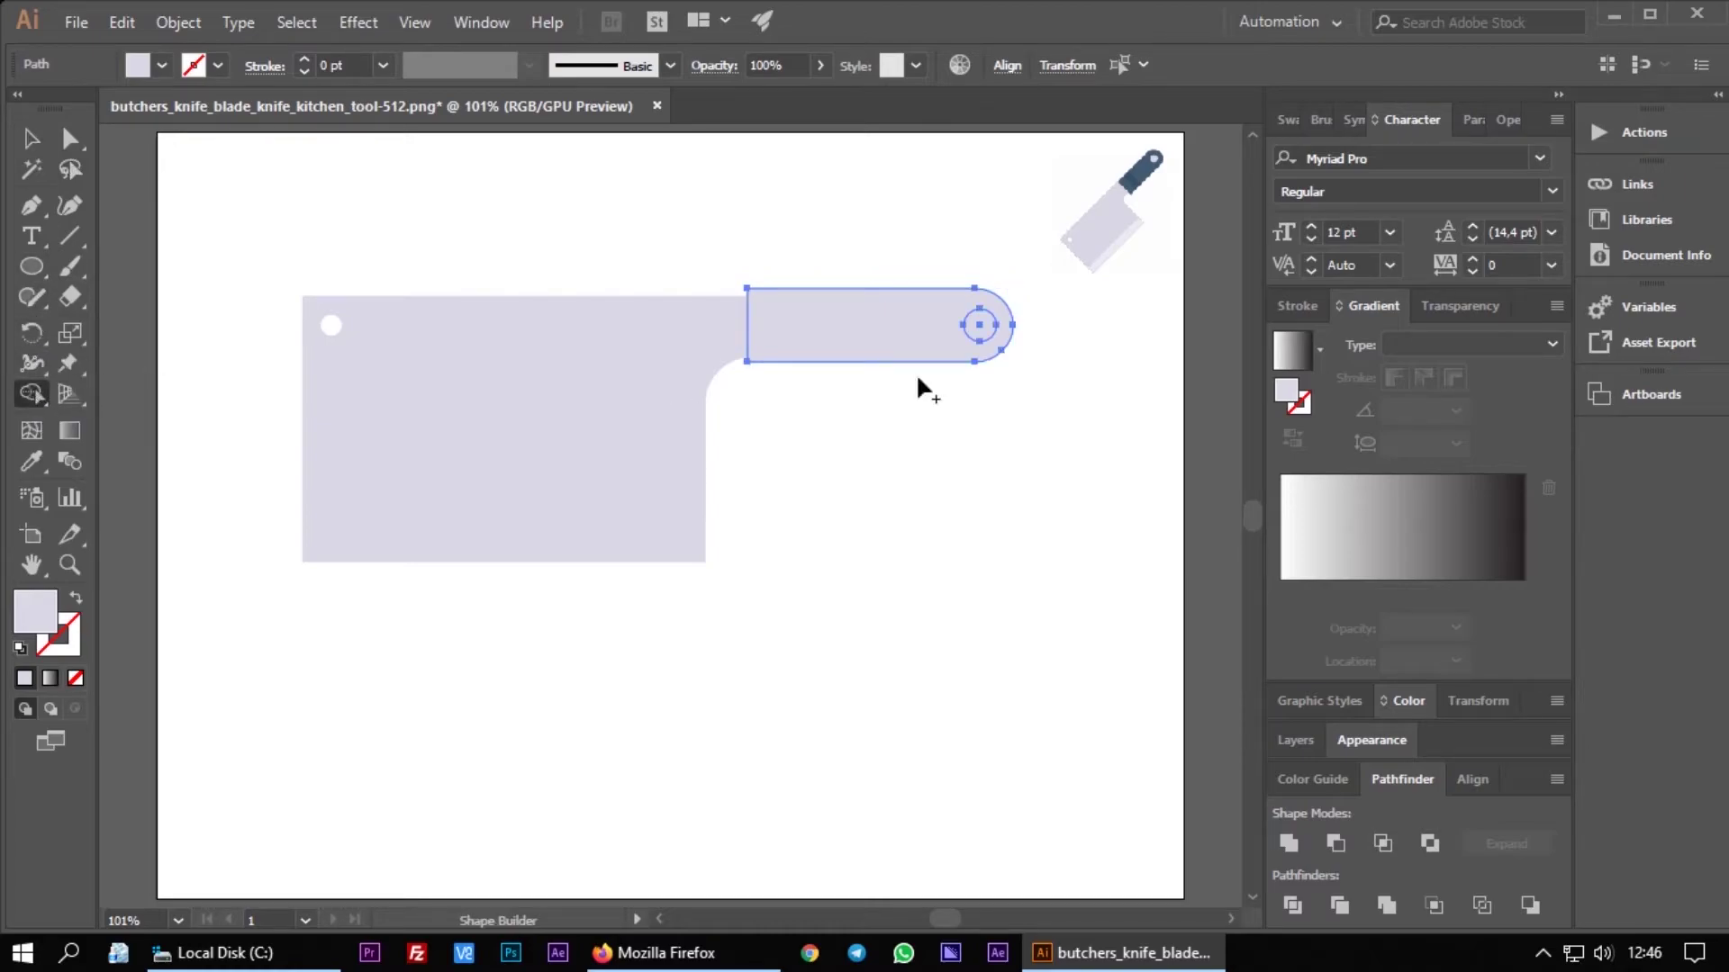
left_click(986, 326, "alt")
left_click(32, 138)
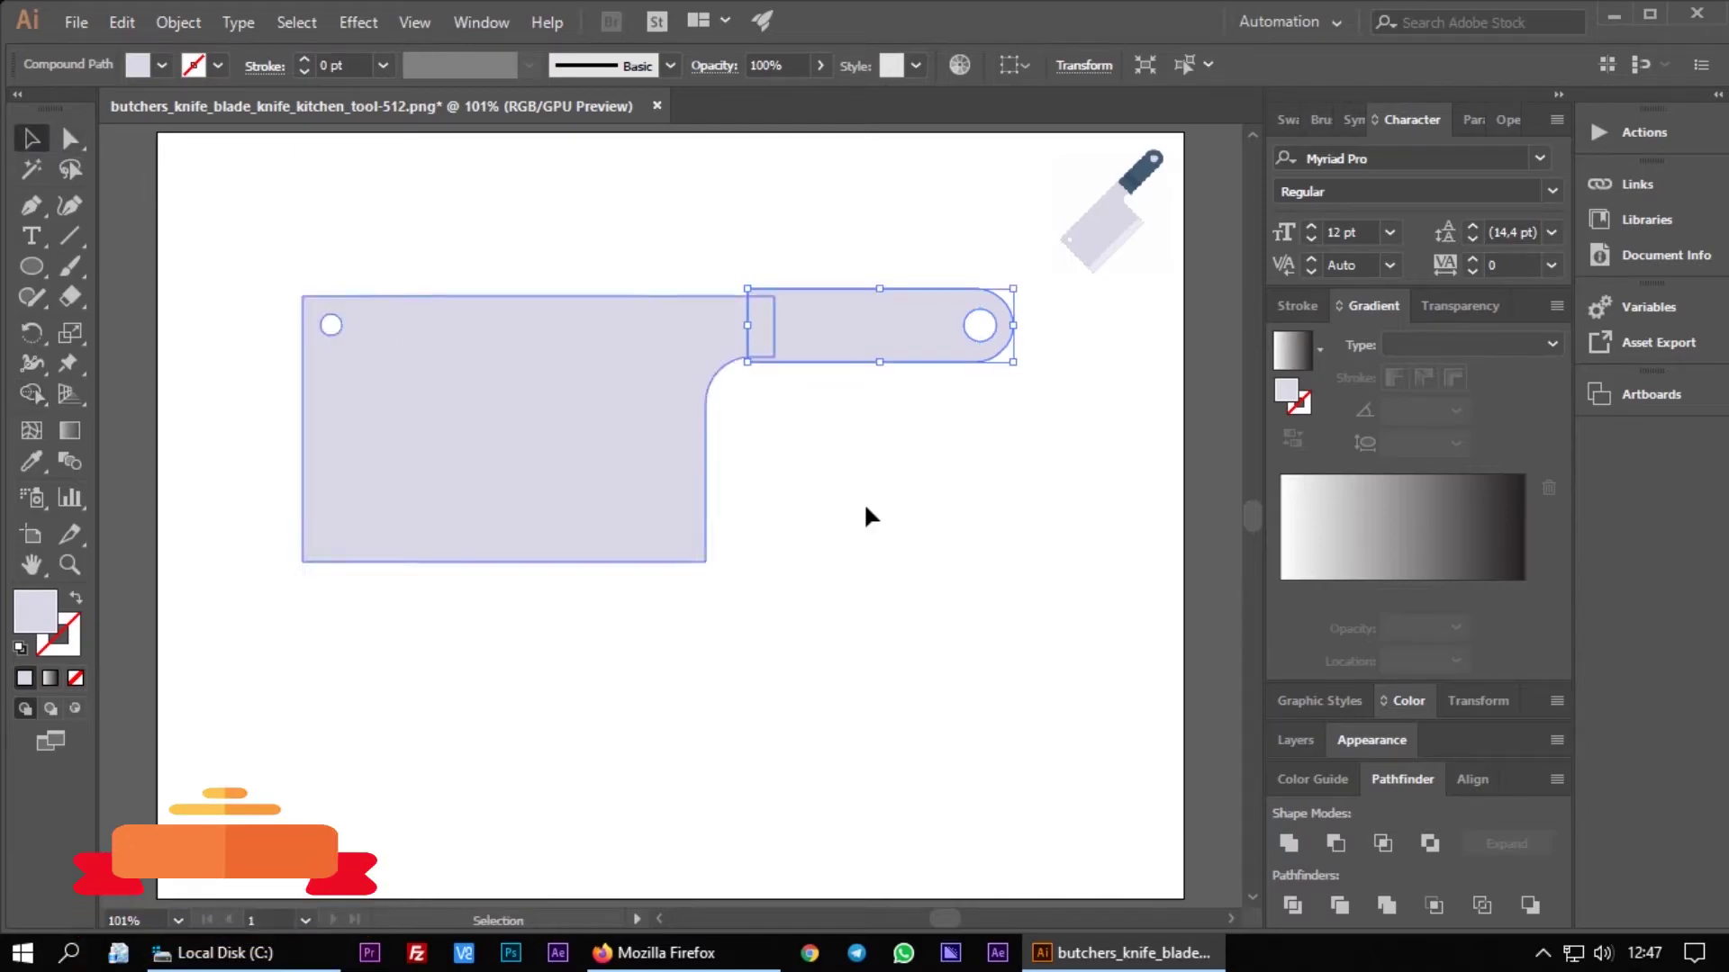
left_click(892, 509)
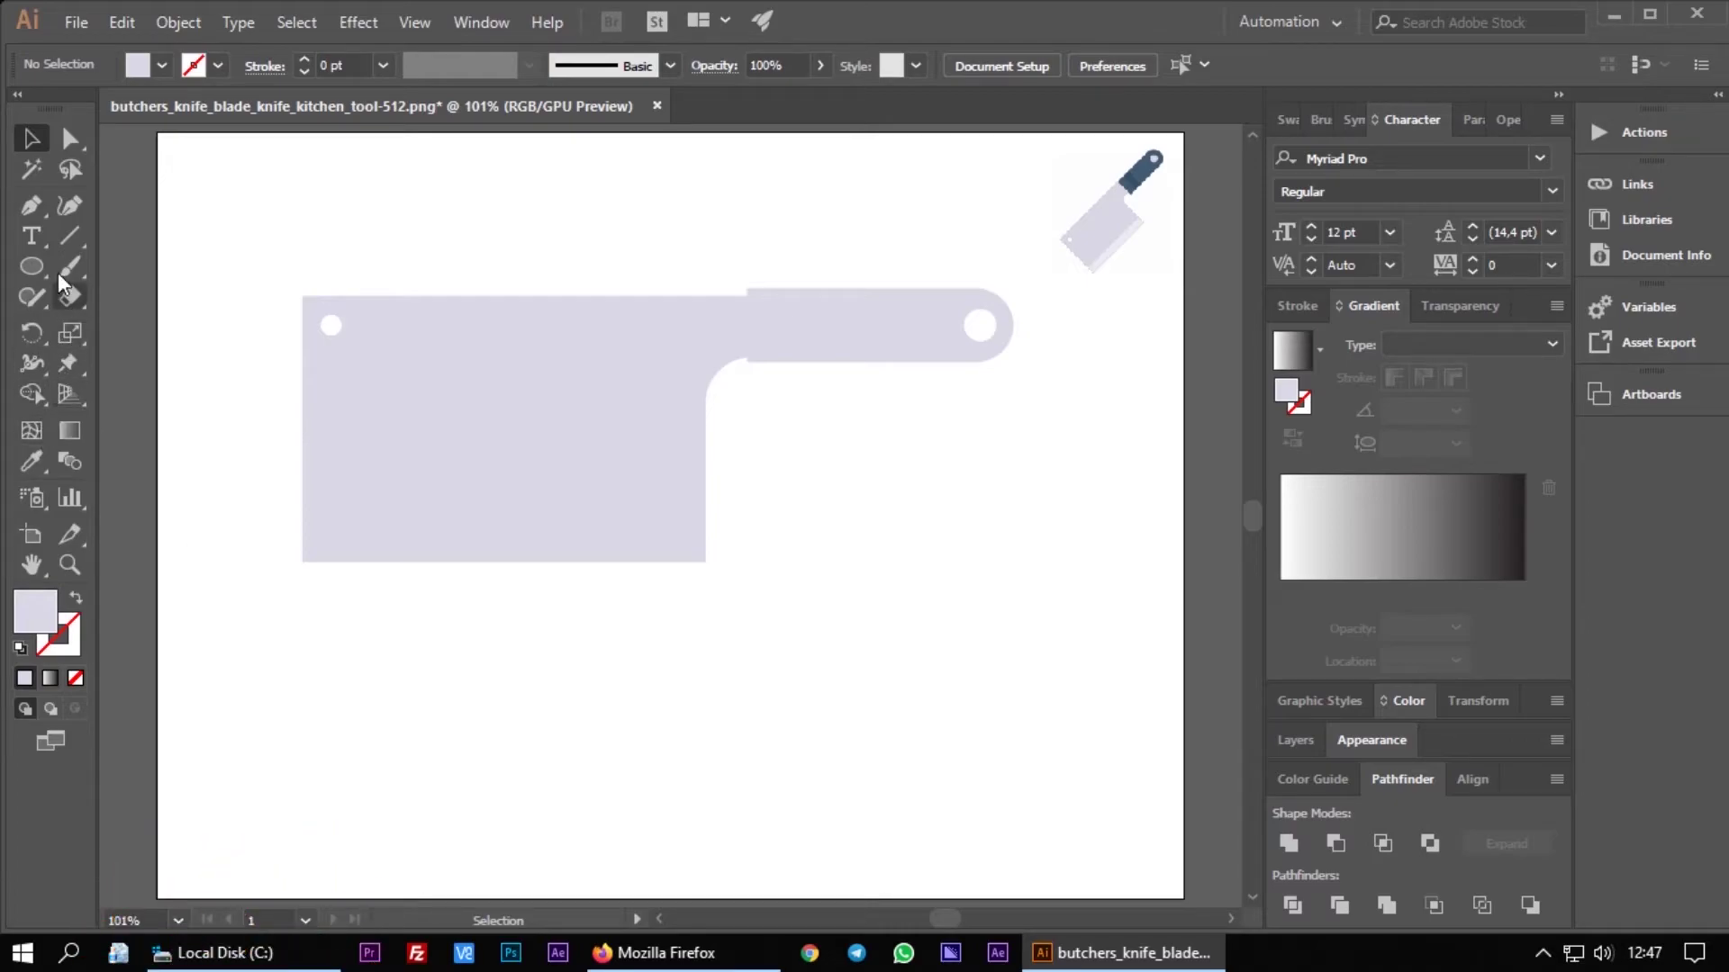
- Draw a narrow upright rectangle and move it onto the handle as a band
left_click_drag(23, 263, 126, 263)
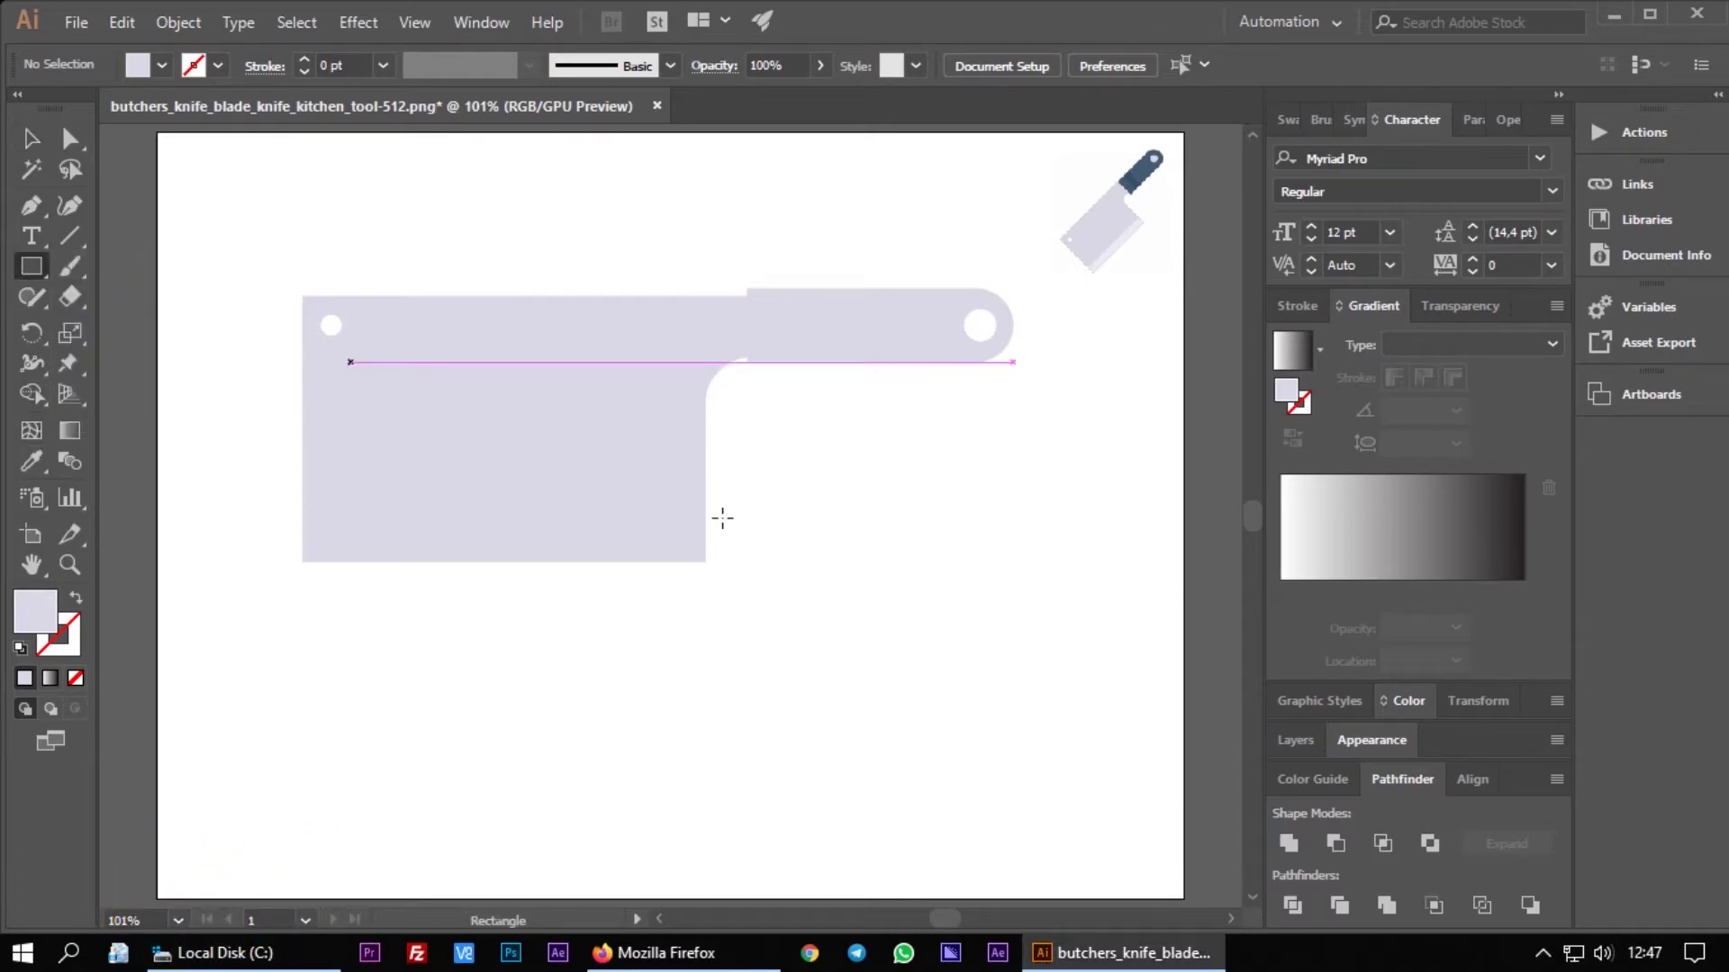
left_click_drag(766, 498, 796, 579)
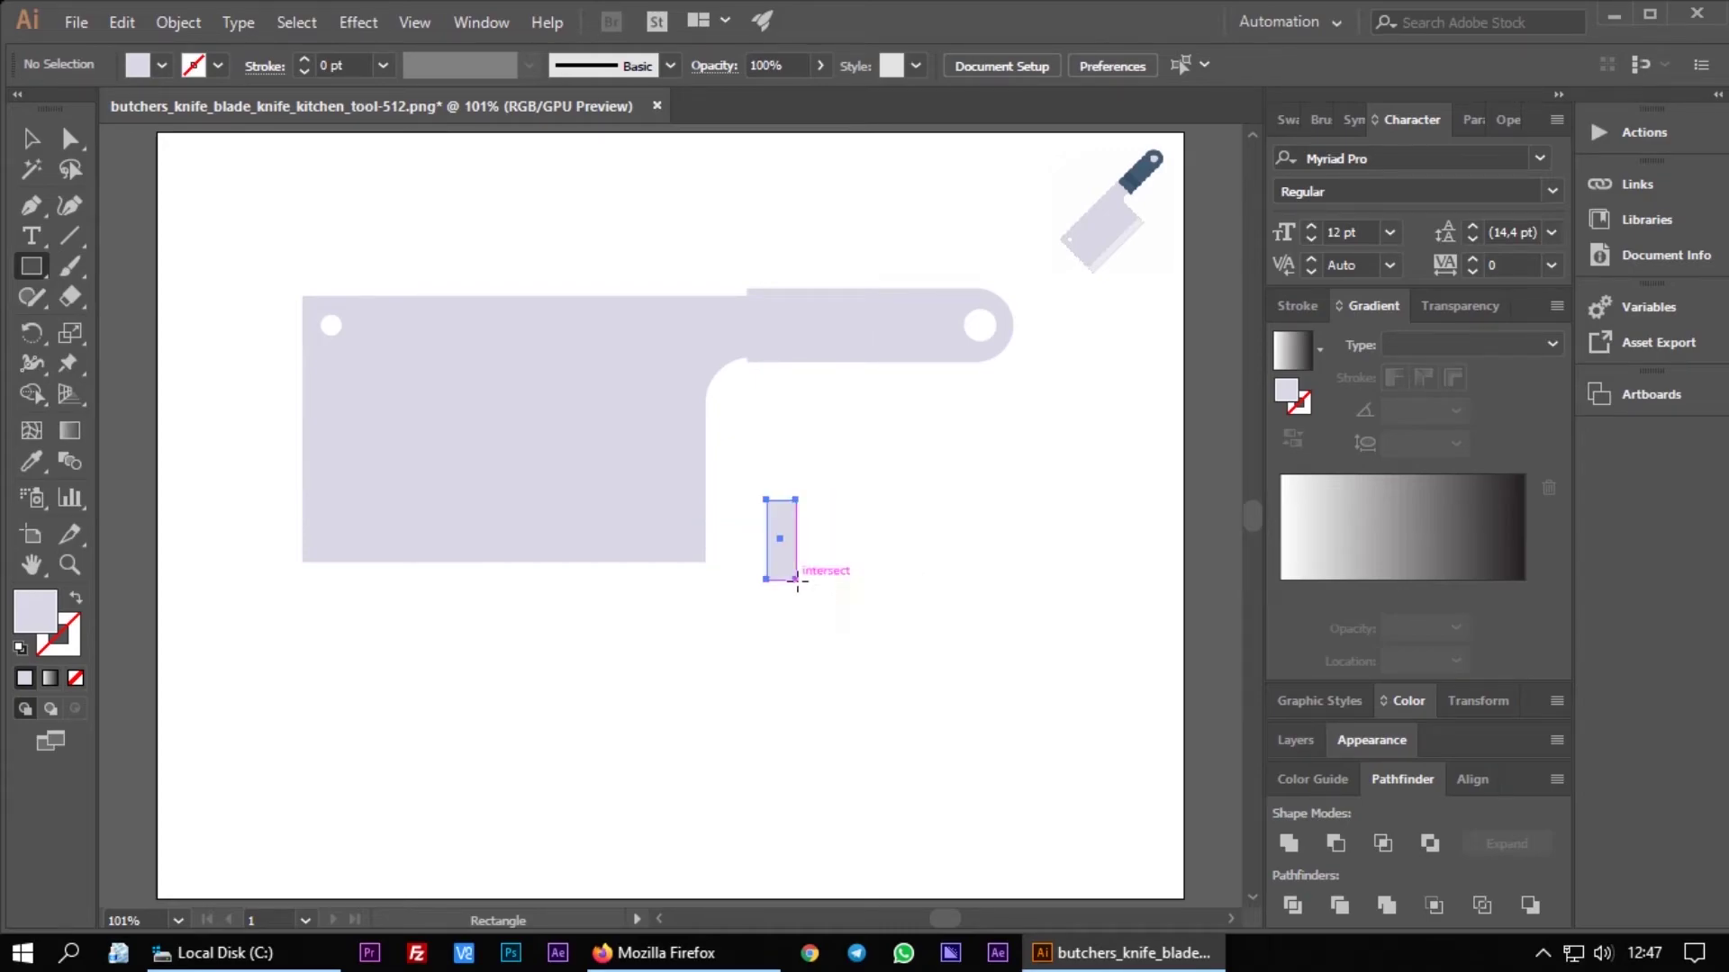
key("v")
left_click(900, 593)
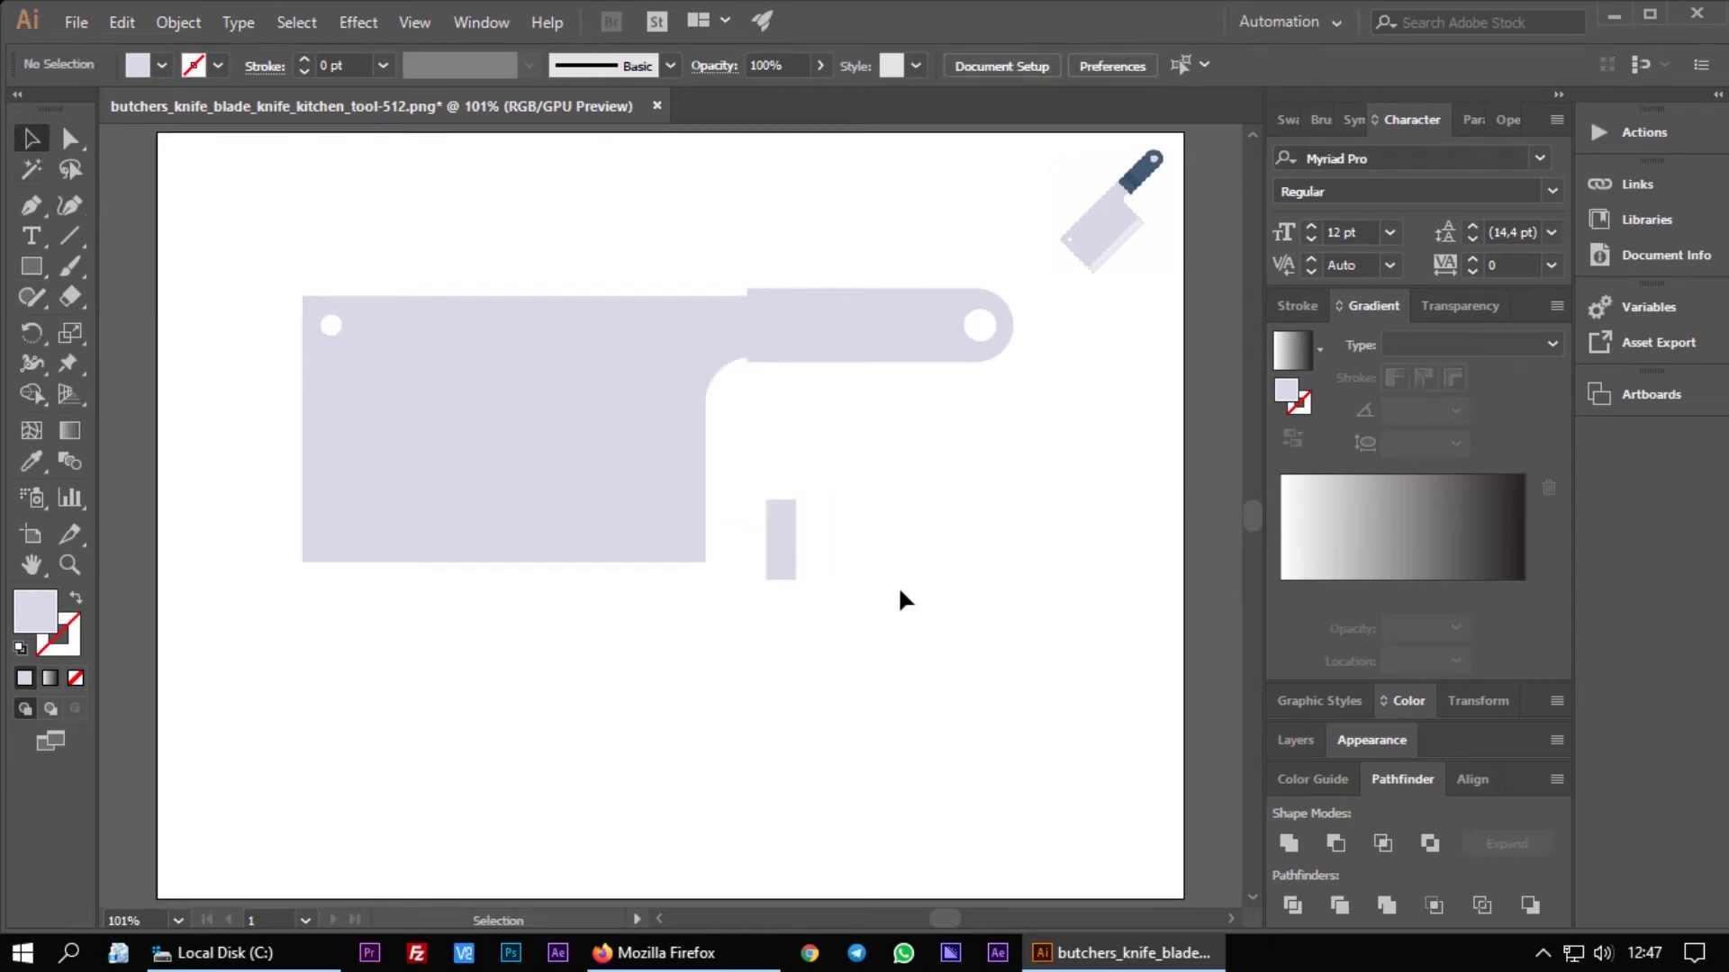
left_click_drag(793, 529, 806, 315)
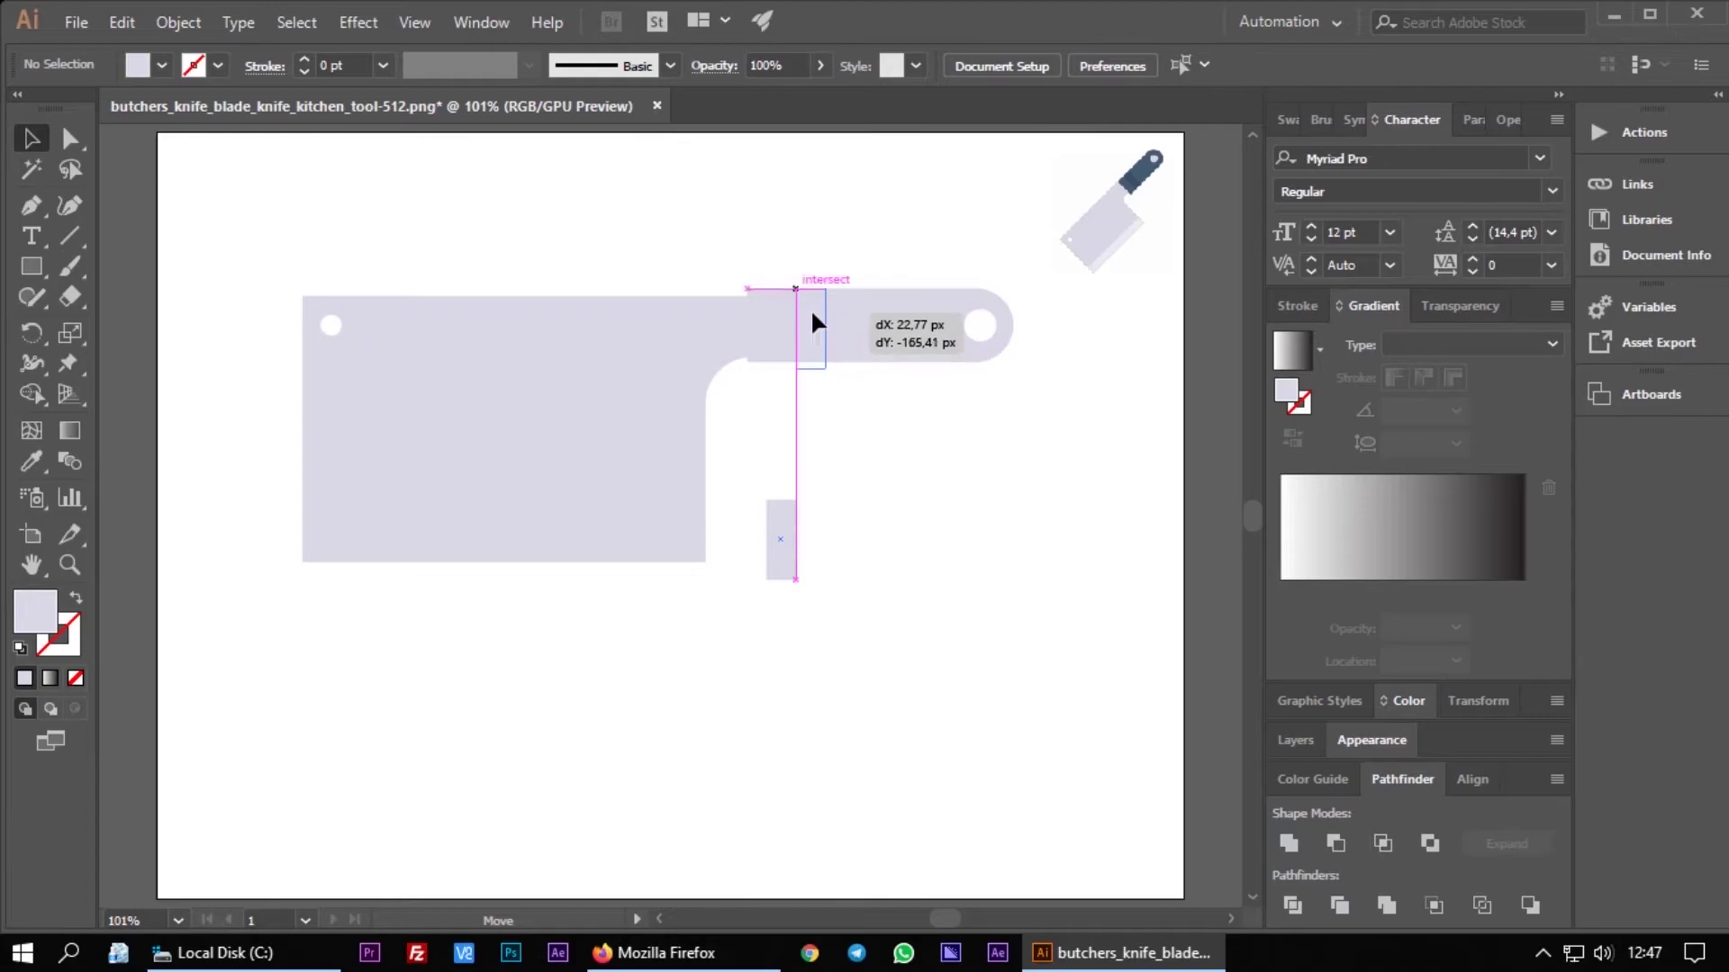
- Undo the band's tilt and make it slightly wider and shorter
left_click_drag(806, 317, 801, 358)
key("ctrl+z")
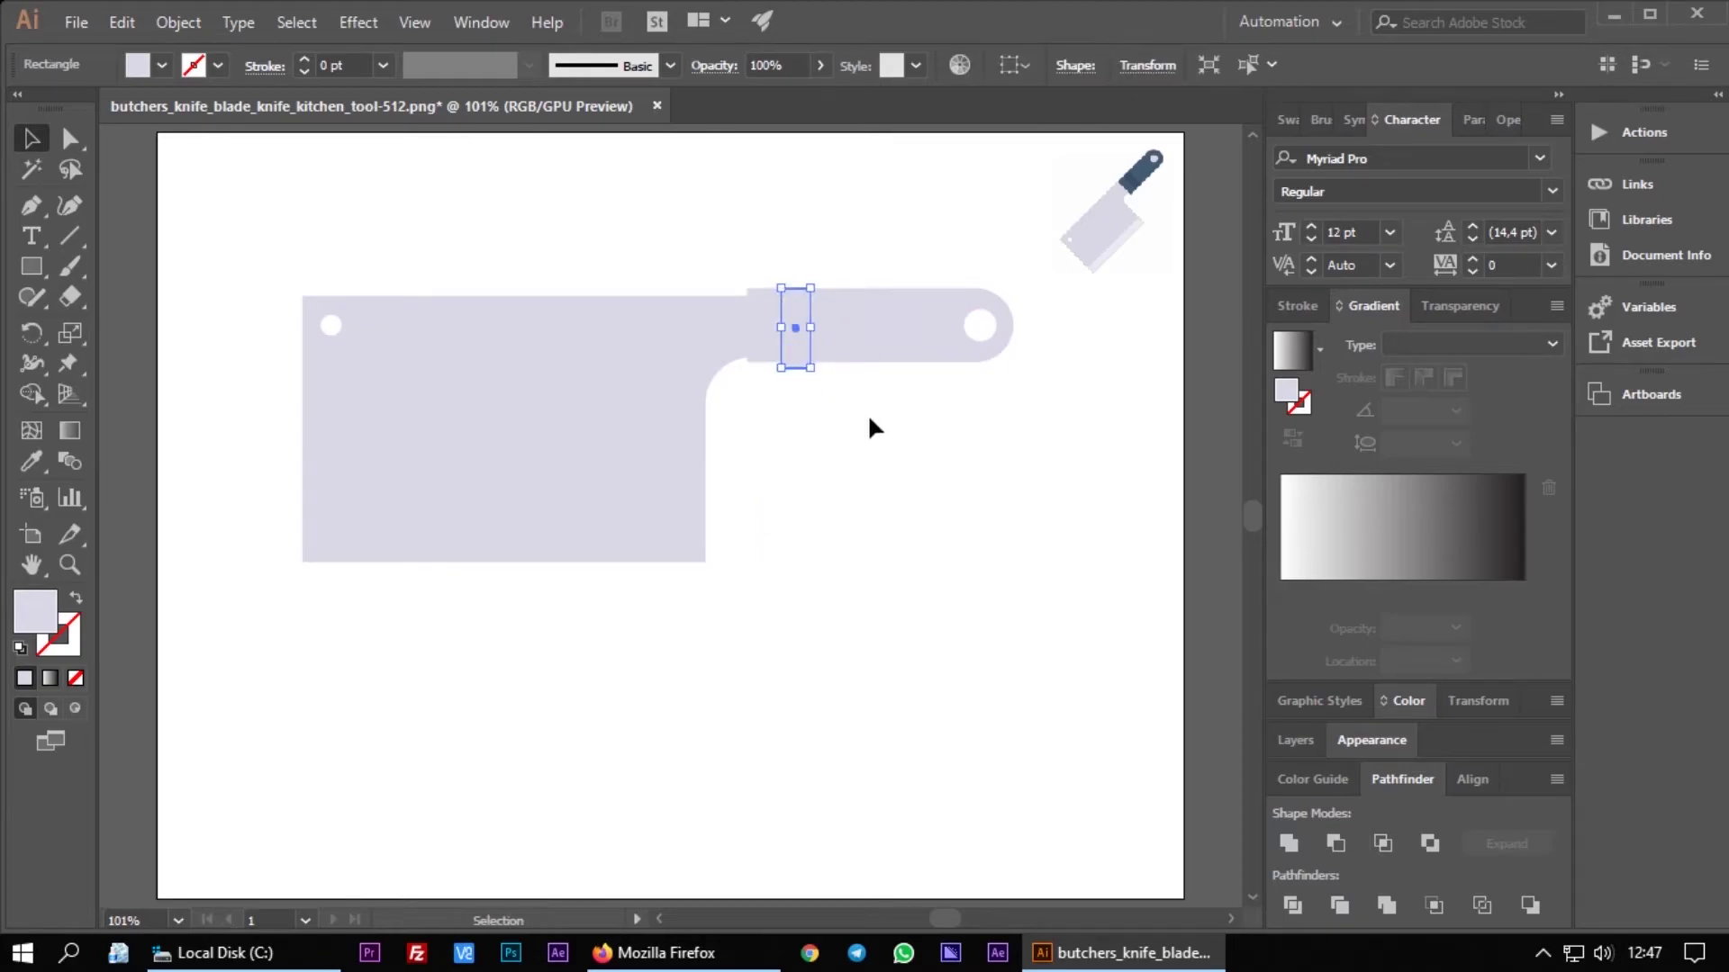
left_click_drag(812, 368, 817, 361)
left_click(990, 473)
left_click(794, 326)
- Fill the band with the reference's dark blue, then give the handle the same colour
left_click(49, 461)
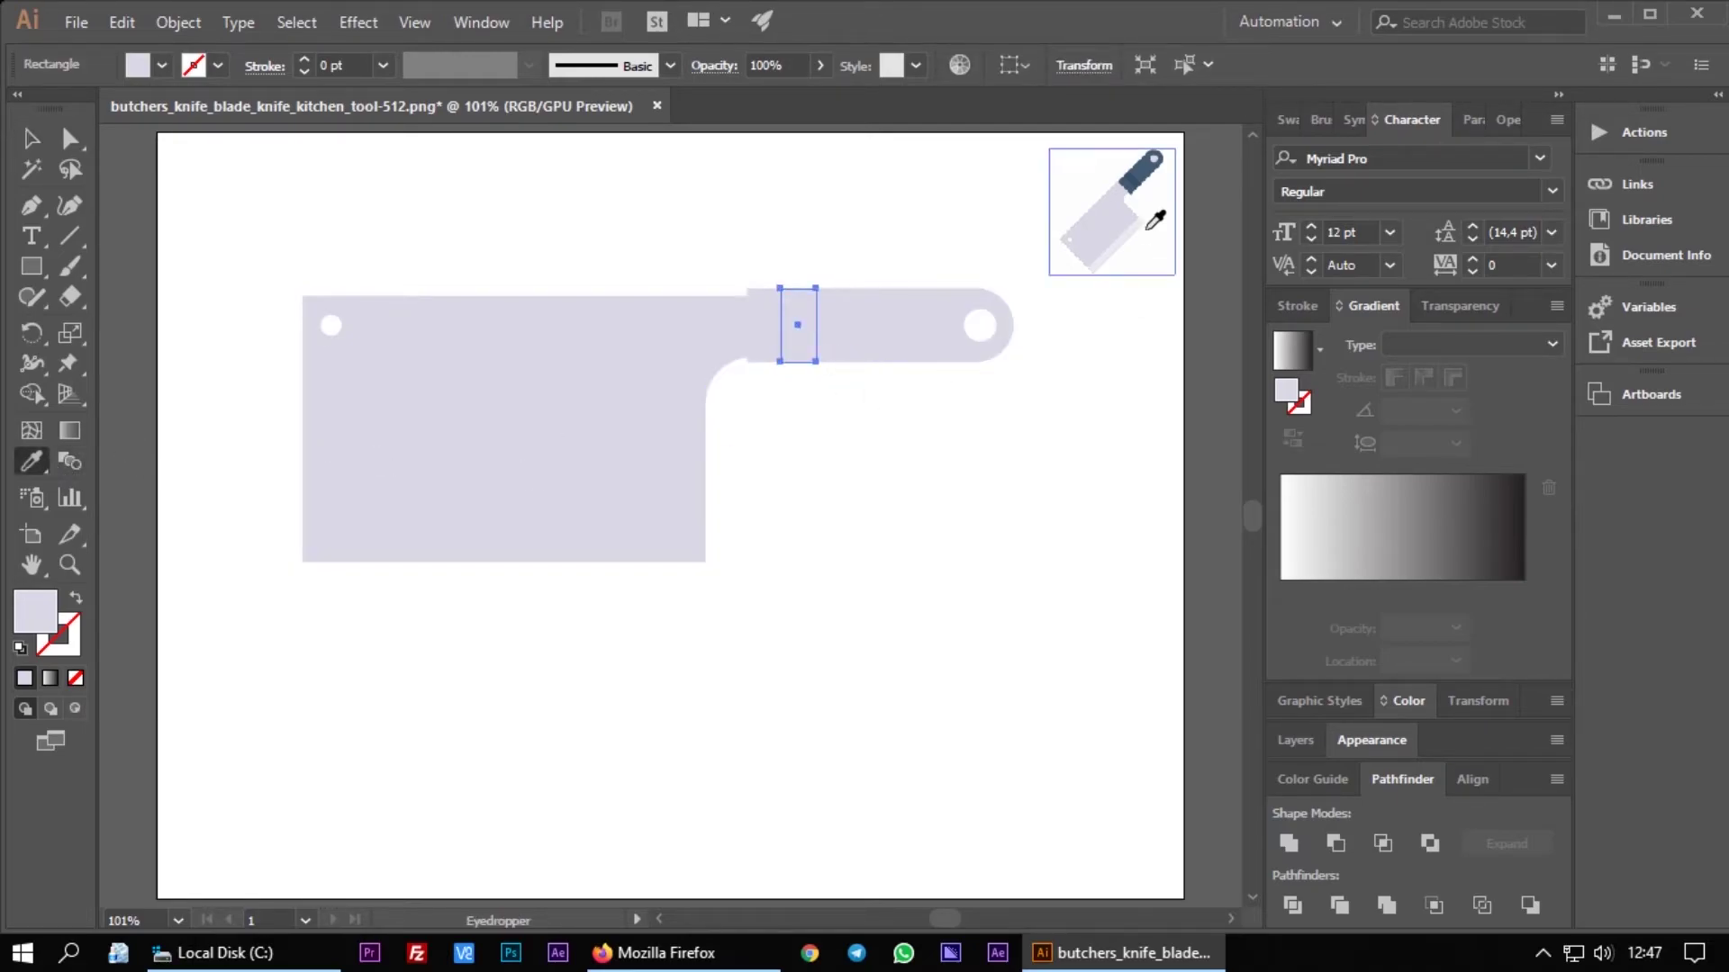
left_click(1142, 167)
left_click(30, 138)
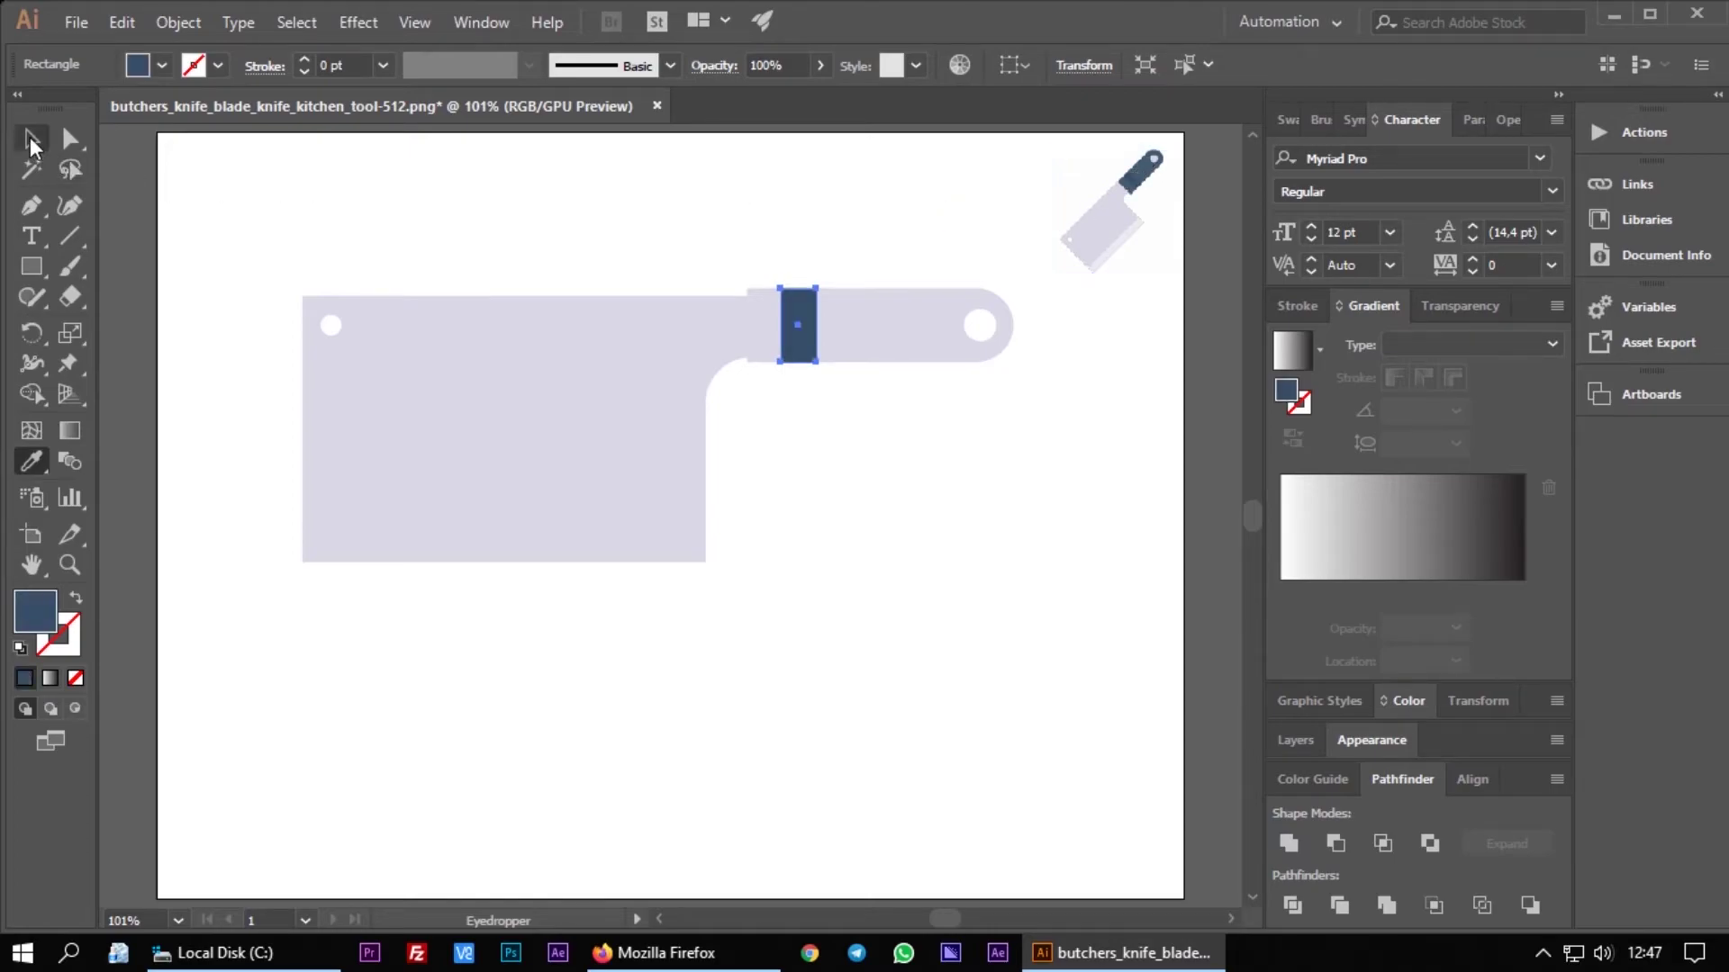
left_click(913, 321)
left_click(38, 465)
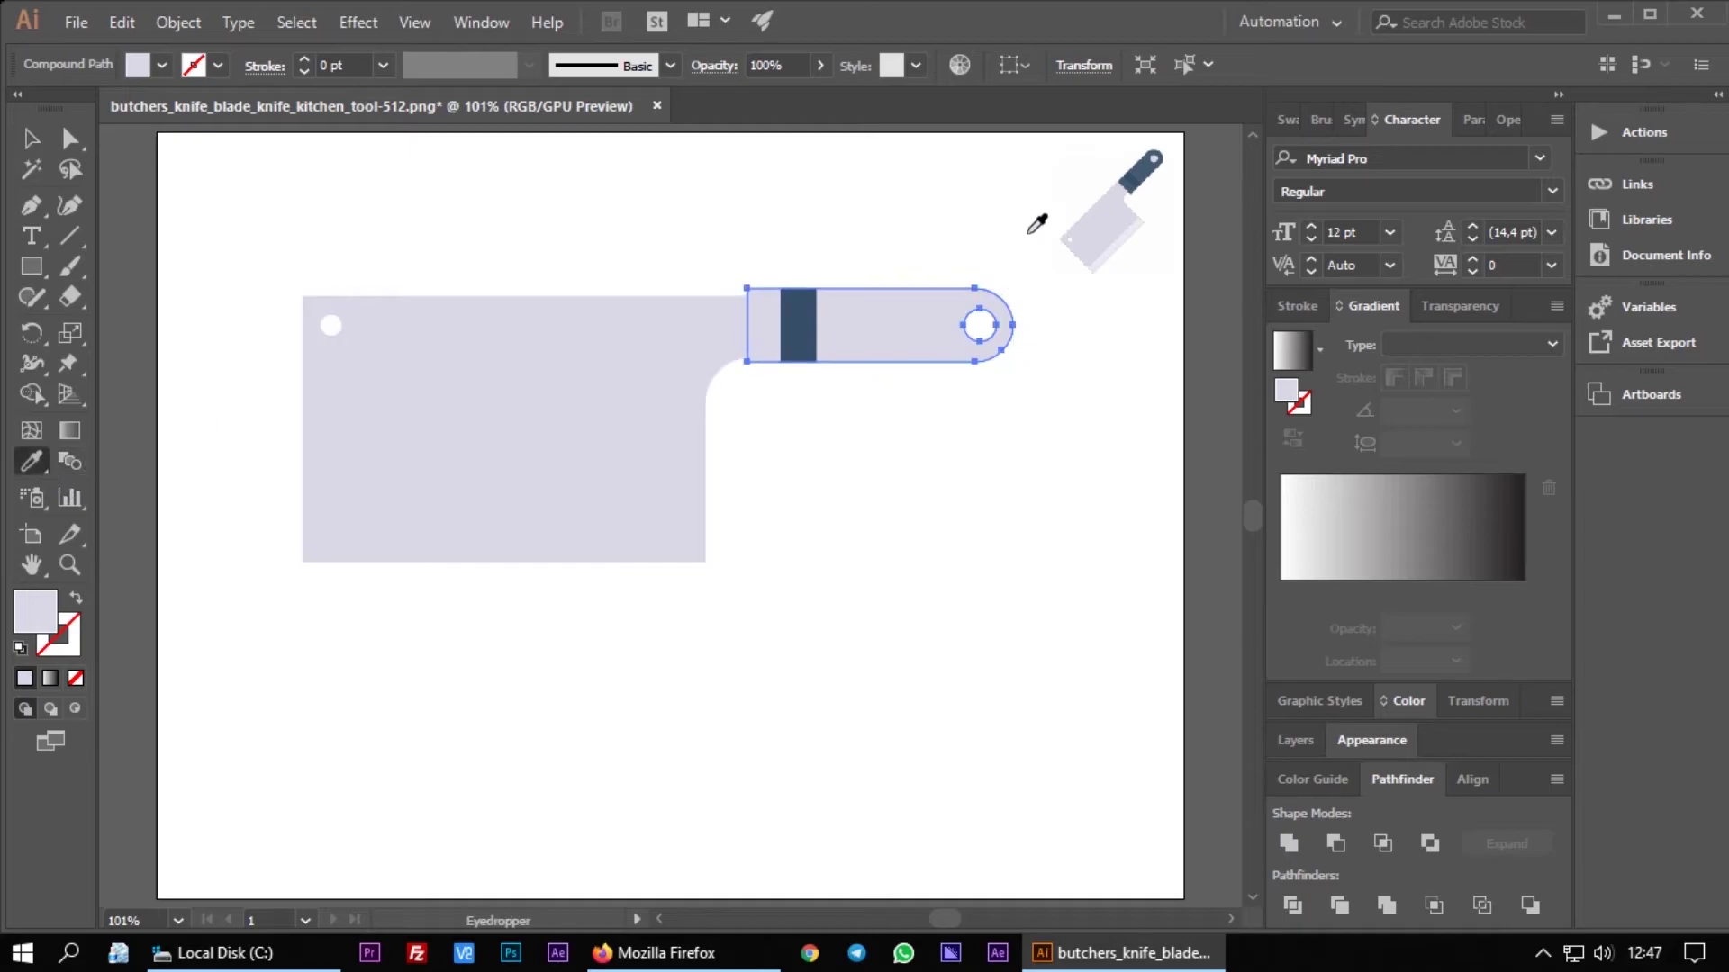
left_click(1146, 167)
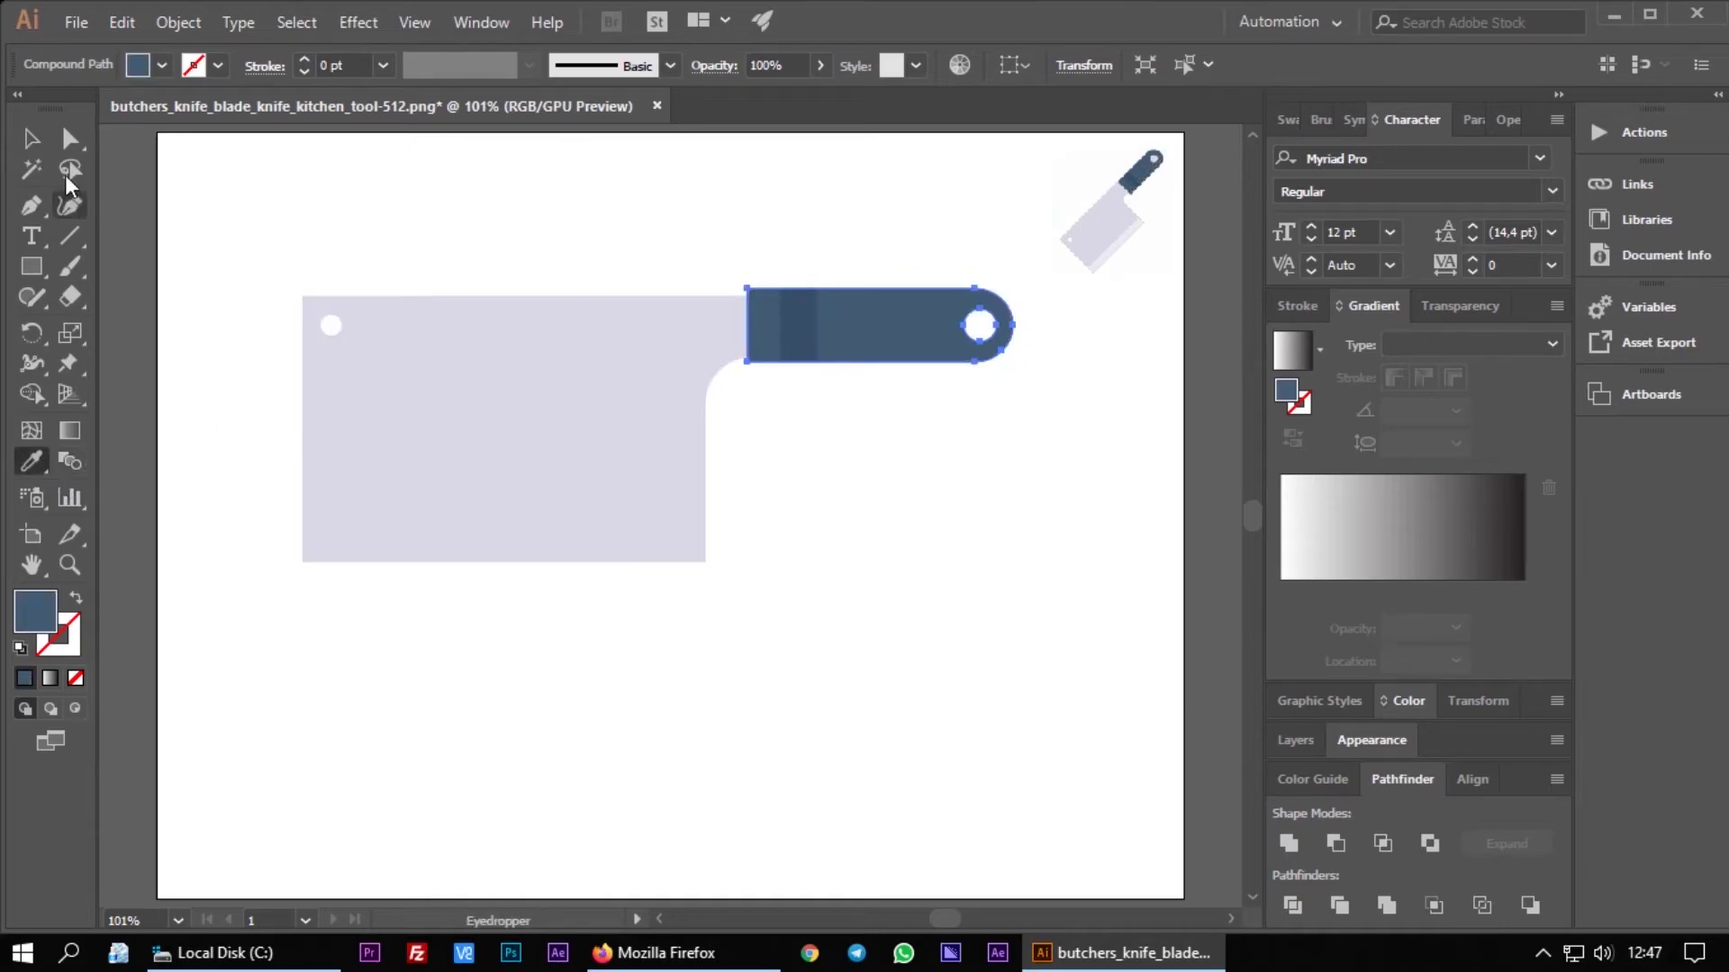
left_click(30, 138)
- Select the lavender blade shape, then deselect it
left_click(1000, 540)
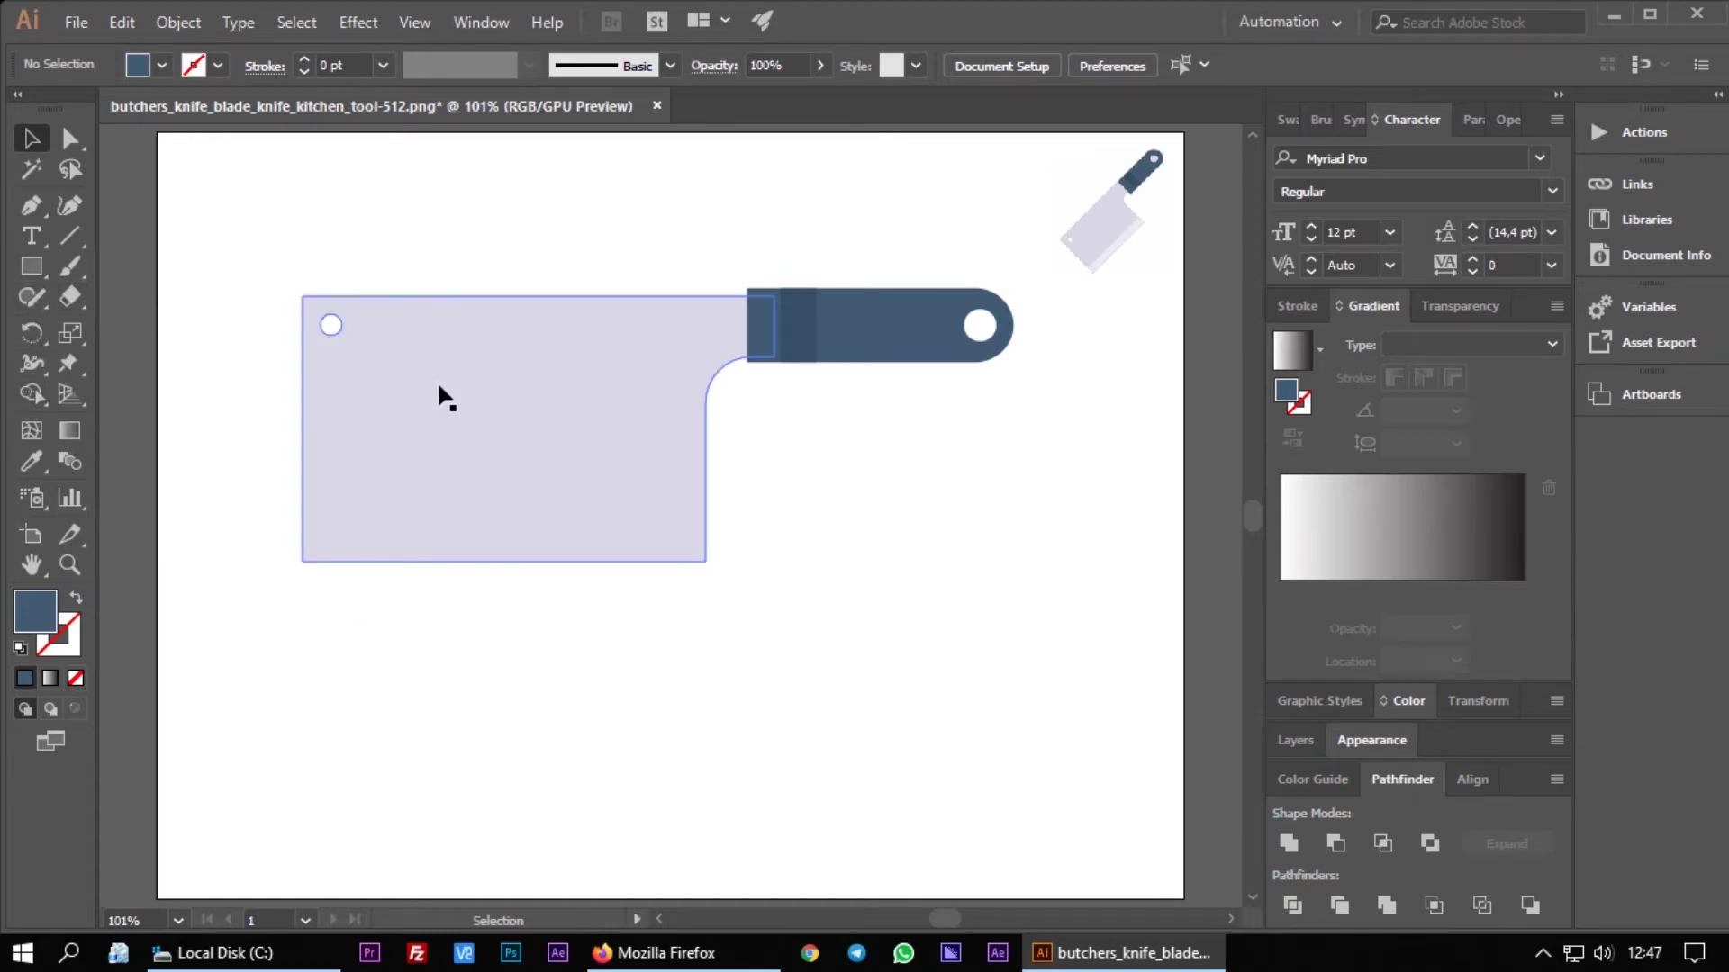
left_click(524, 461)
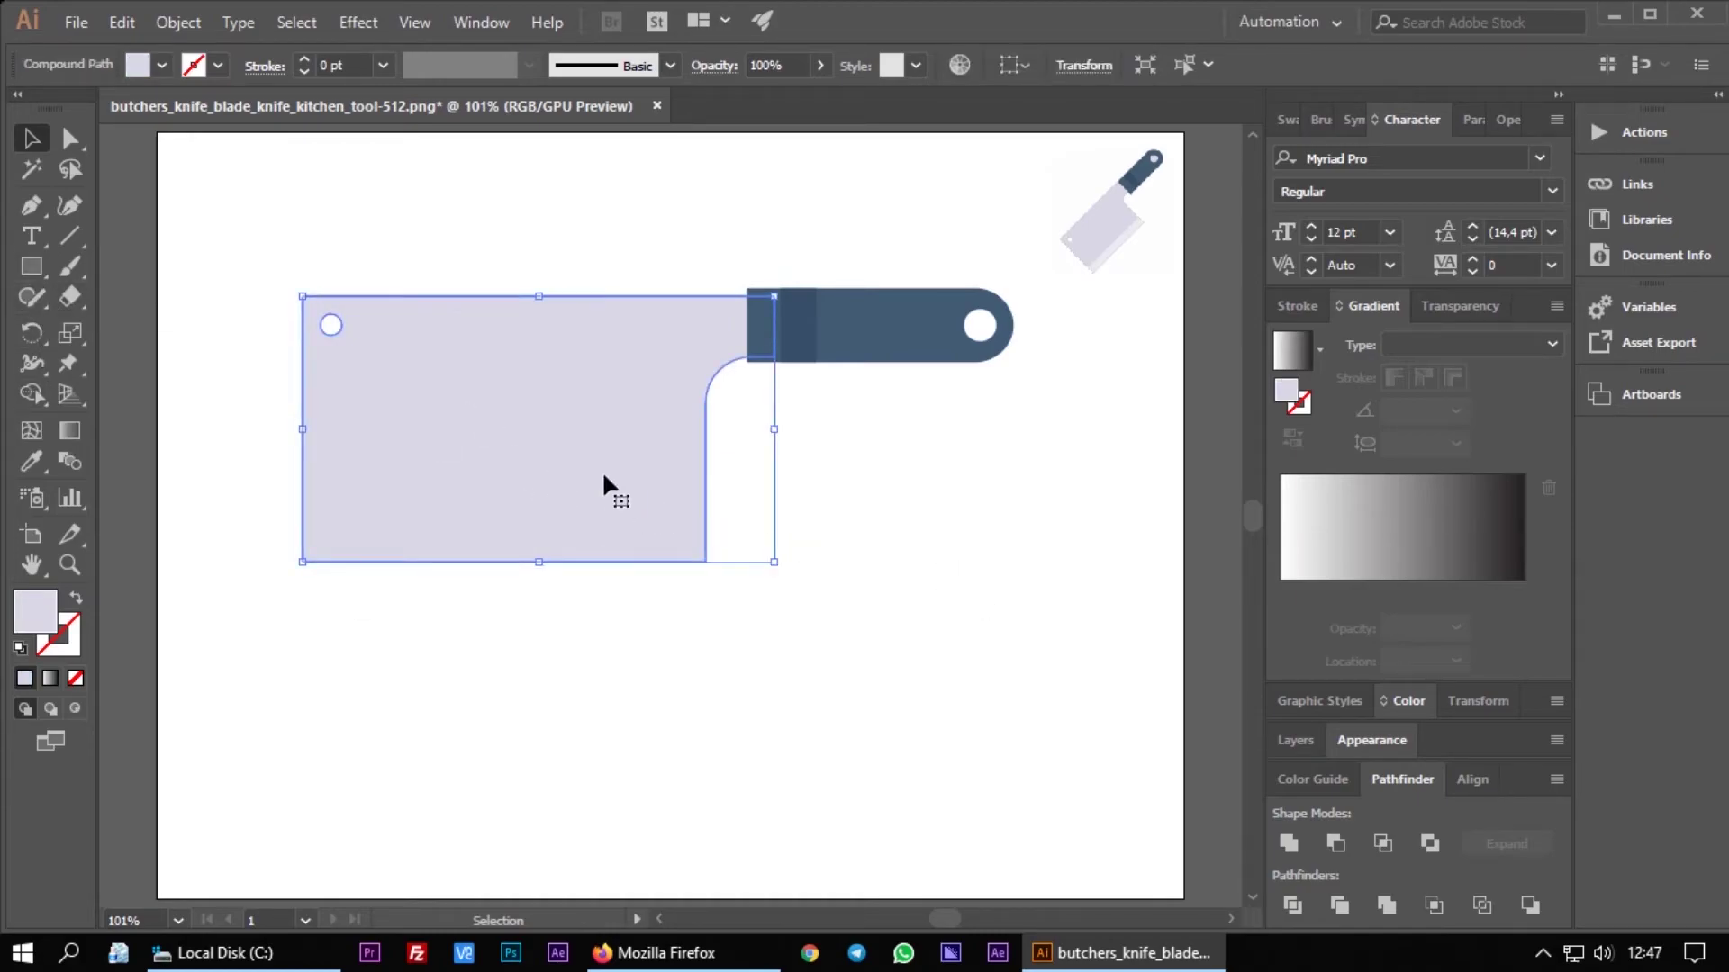
left_click(981, 607)
left_click(500, 479)
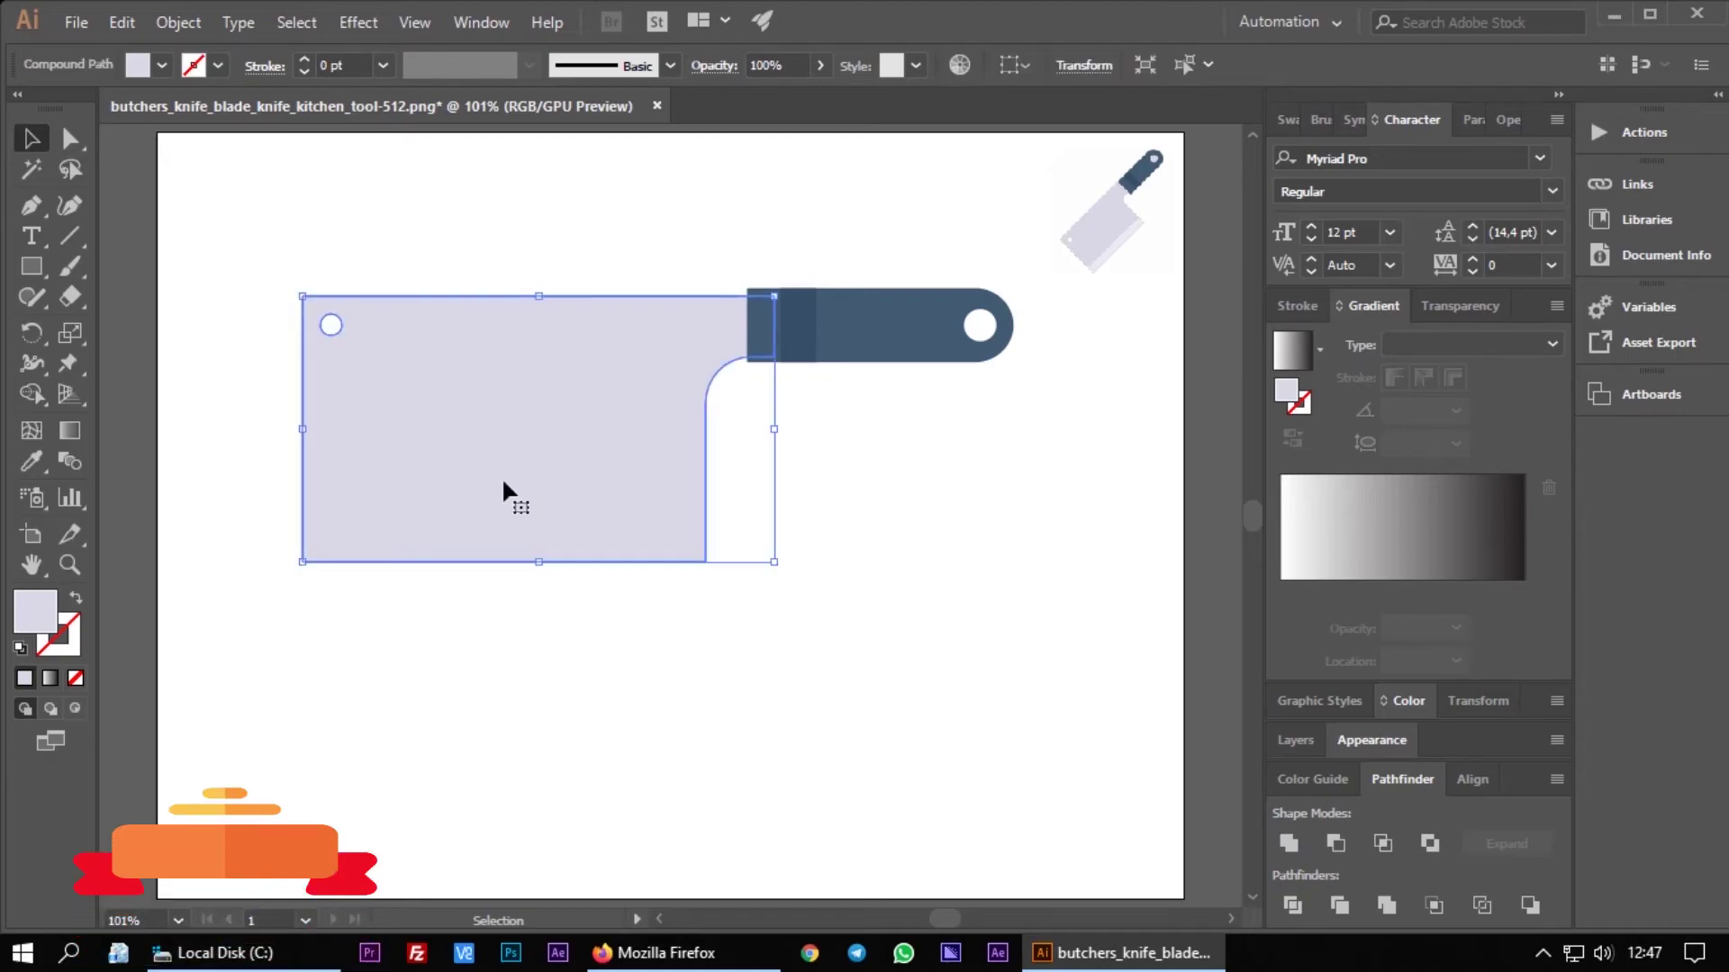
left_click(233, 618)
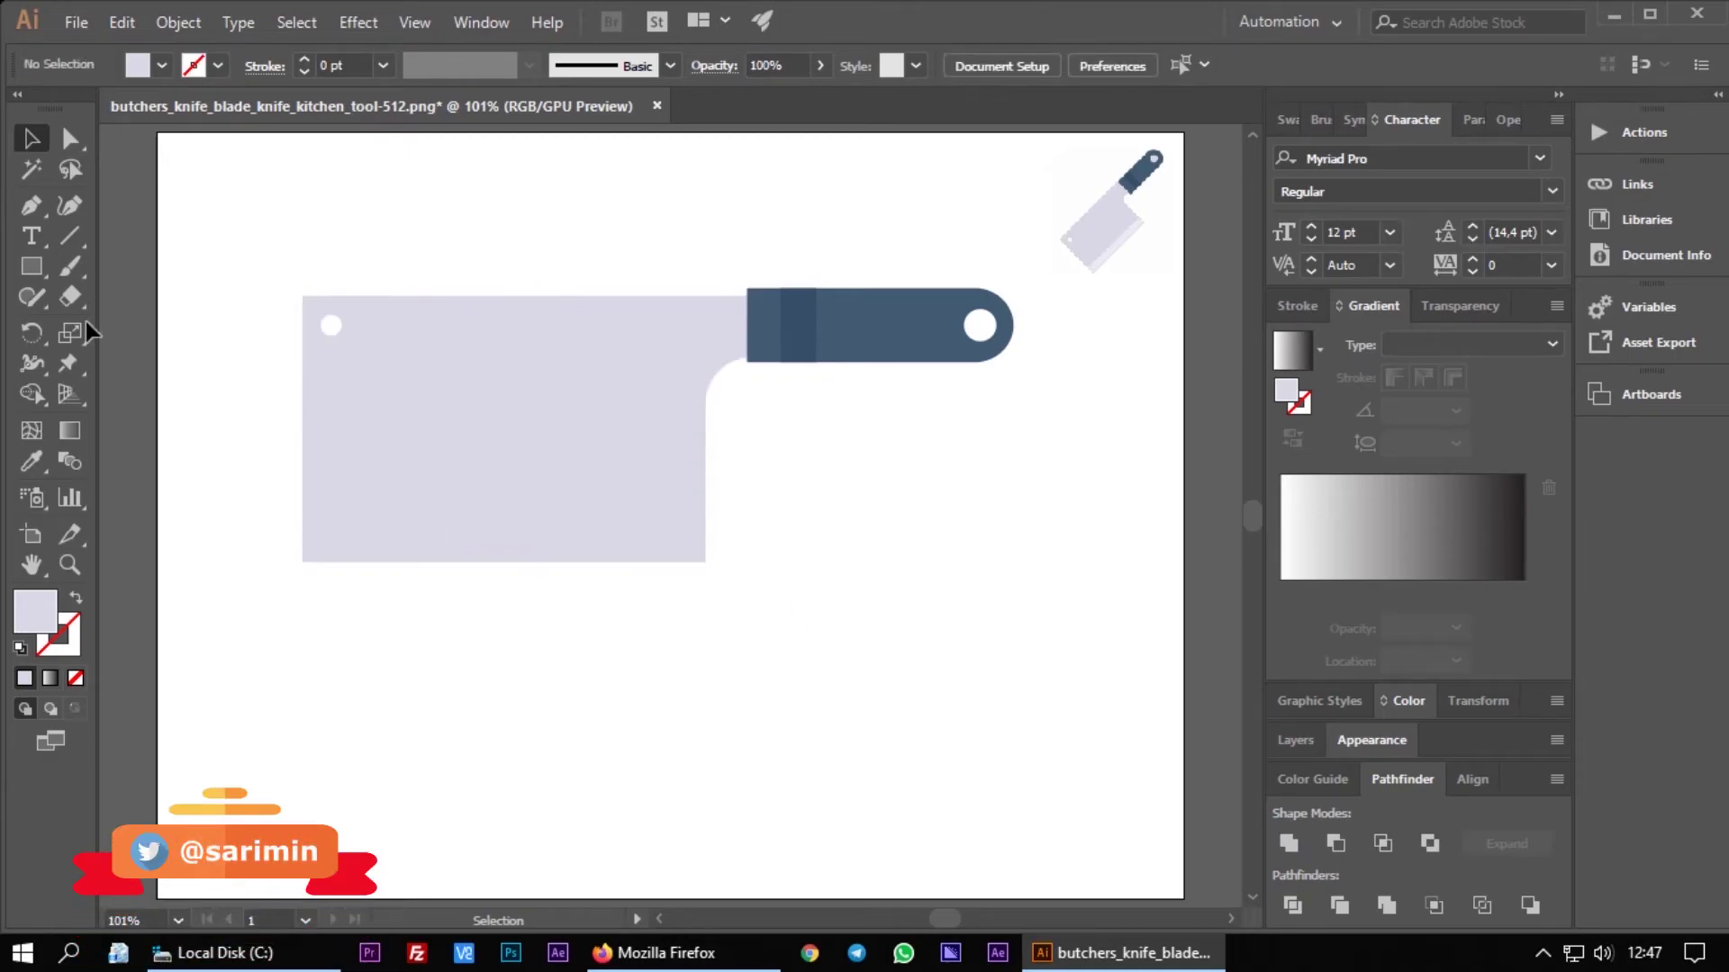
left_click(33, 262)
- Draw a rectangular strip along the blade's bottom edge out to its bottom-right corner
left_click_drag(304, 511, 613, 563)
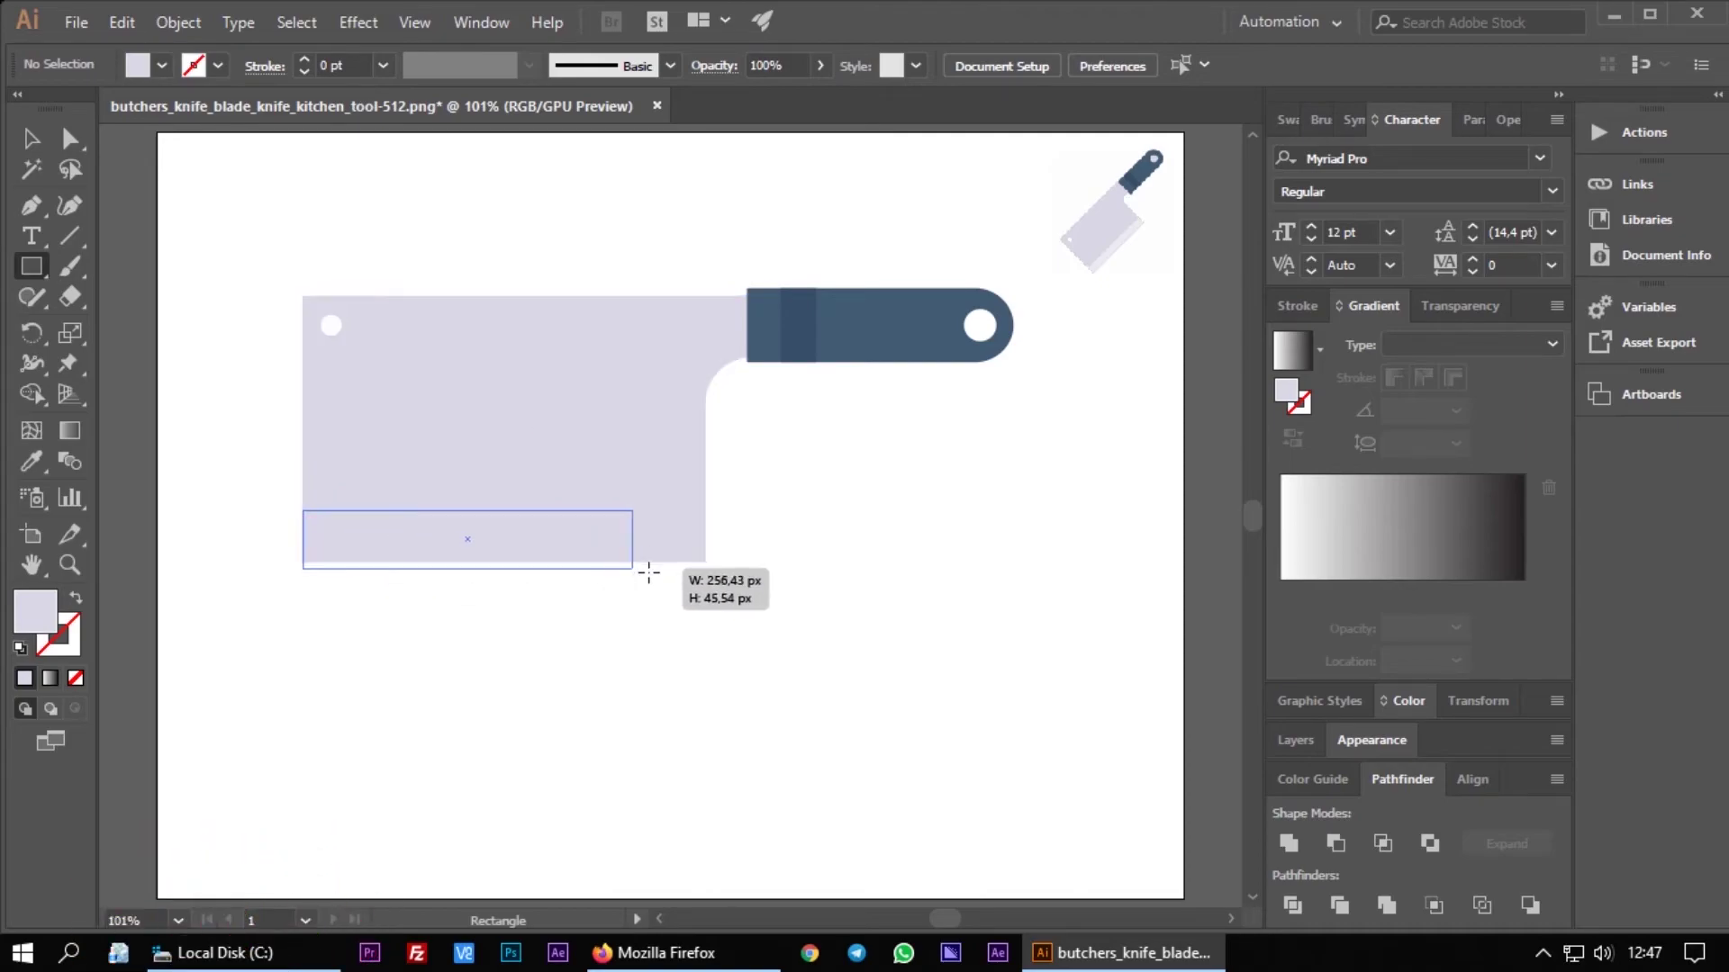
left_click_drag(613, 562, 707, 561)
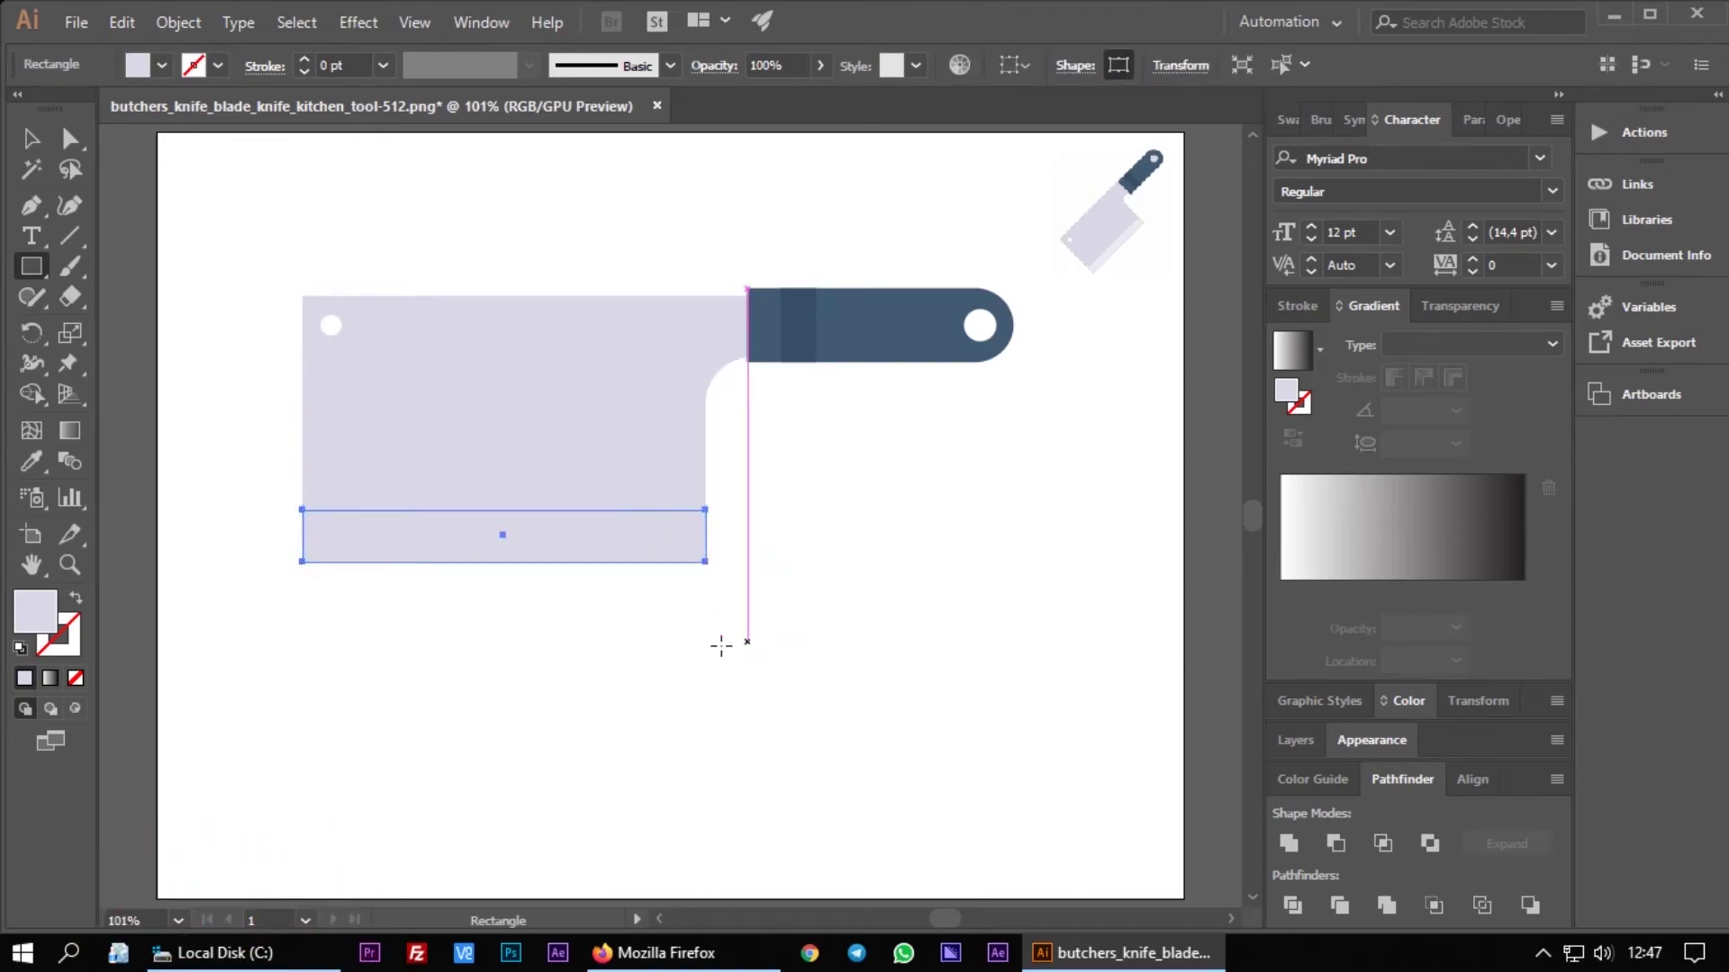
left_click(31, 137)
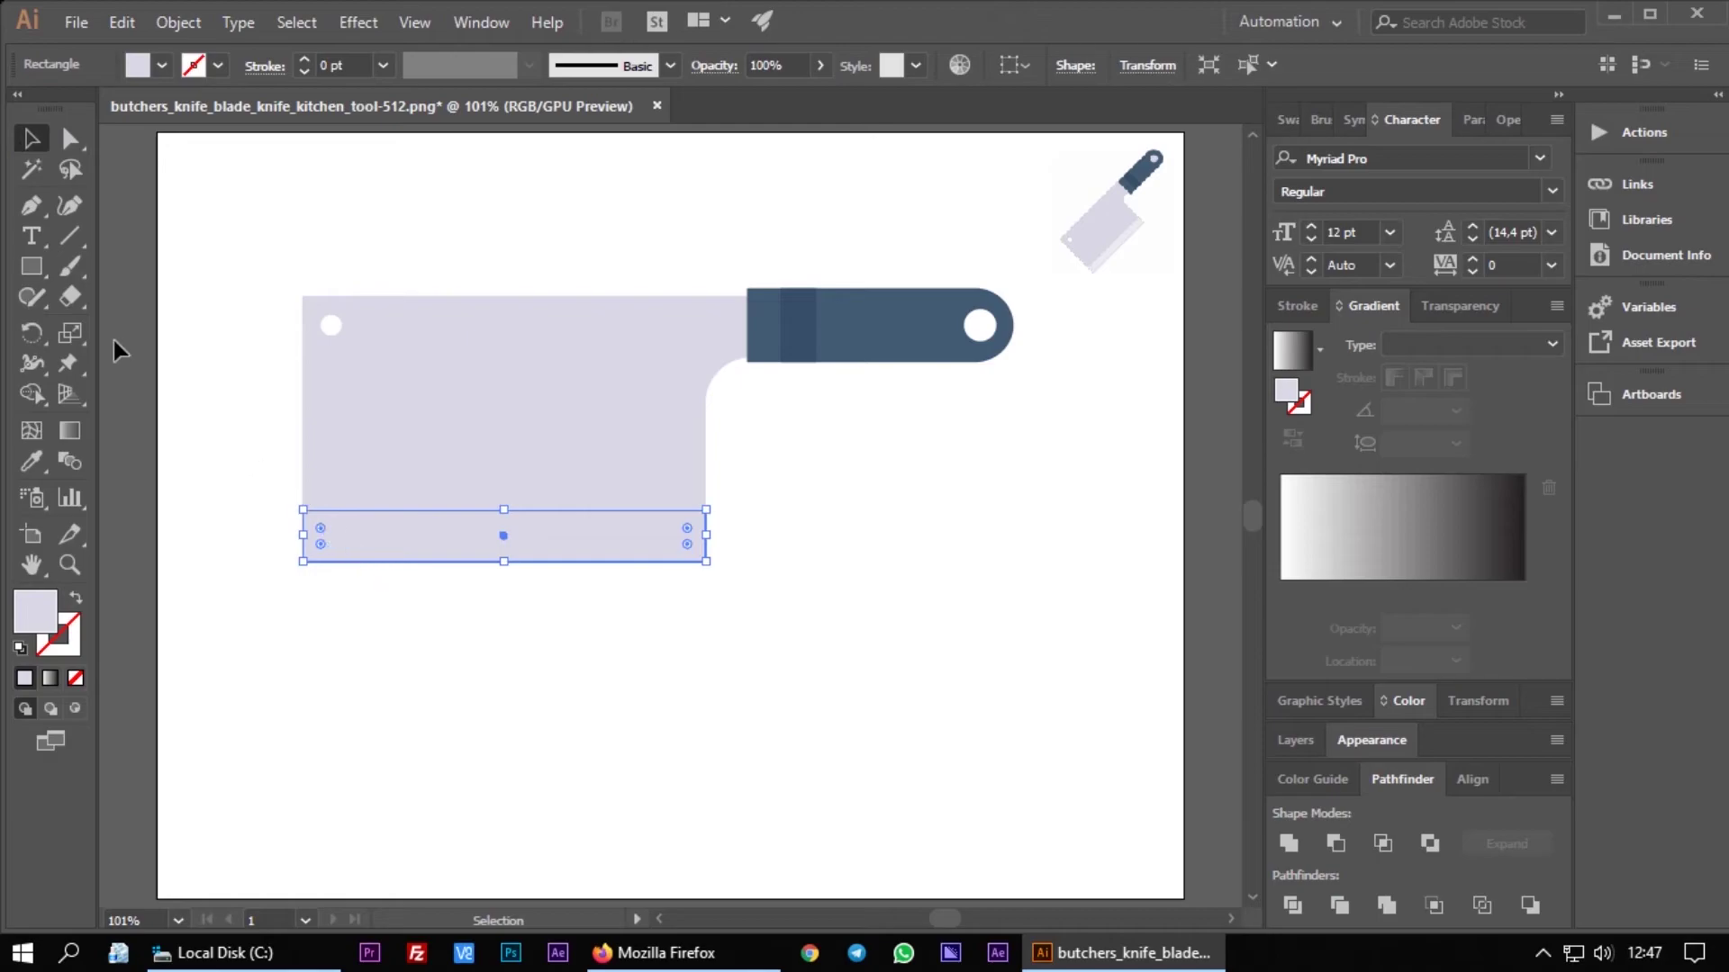
left_click(71, 138)
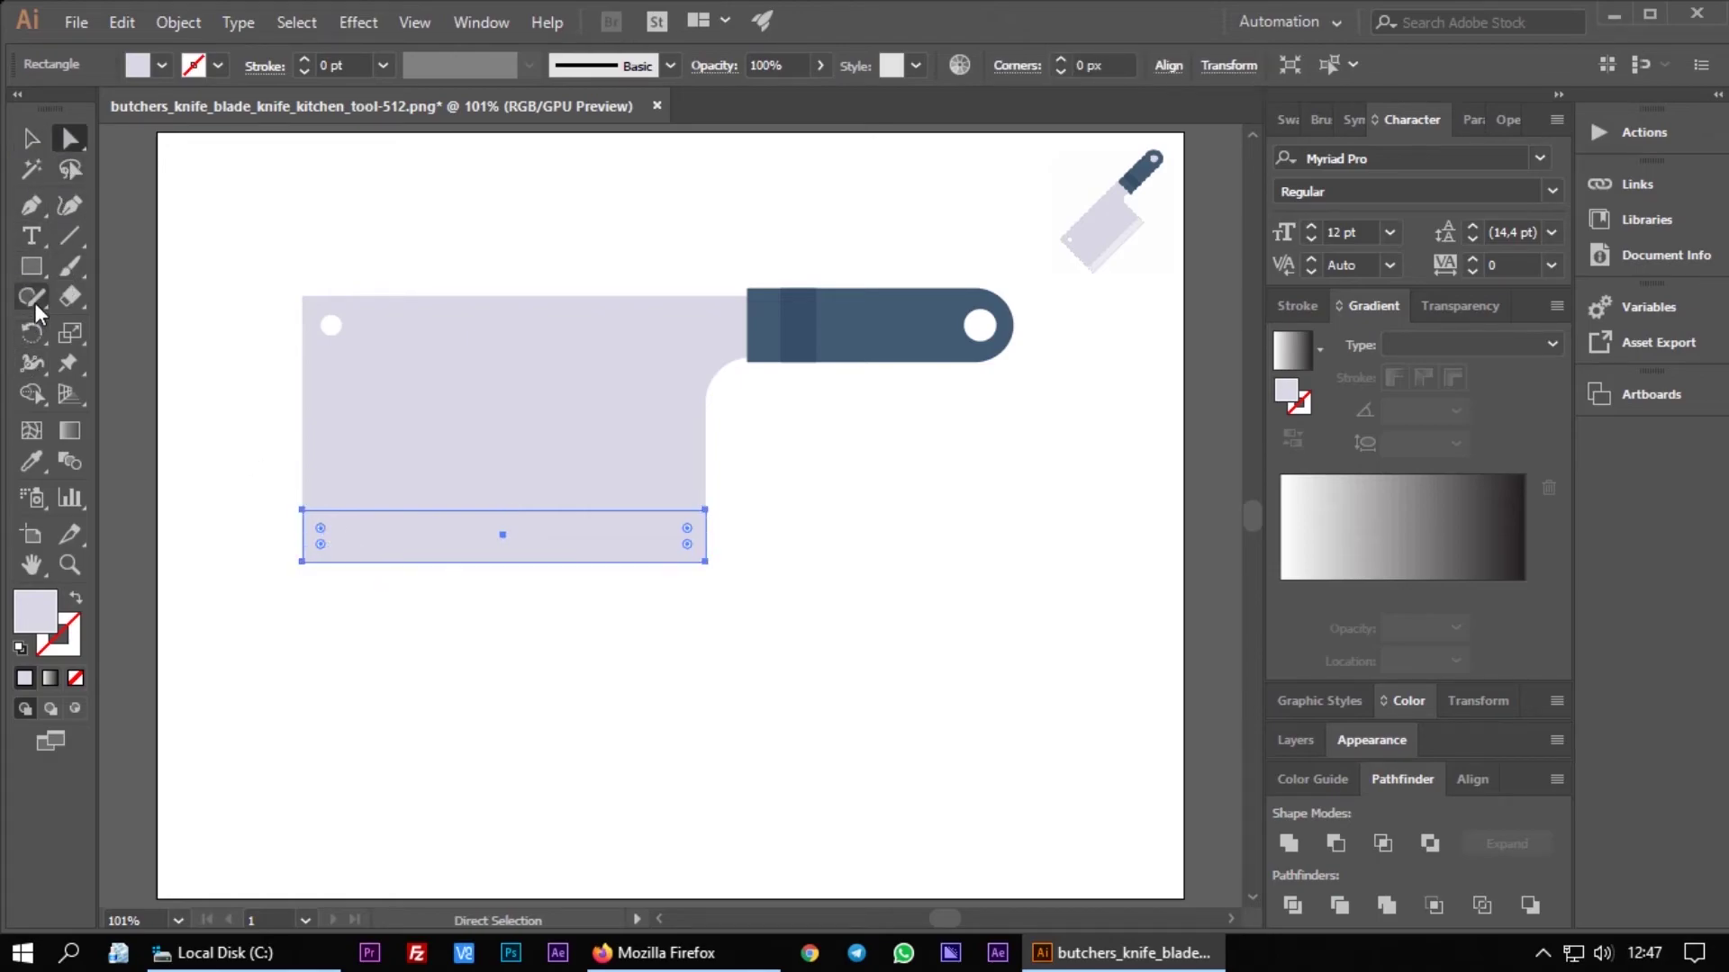
- Fill the strip with the reference's paler lavender edge colour, then marquee-select the whole cleaver
left_click(33, 463)
left_click(1111, 251)
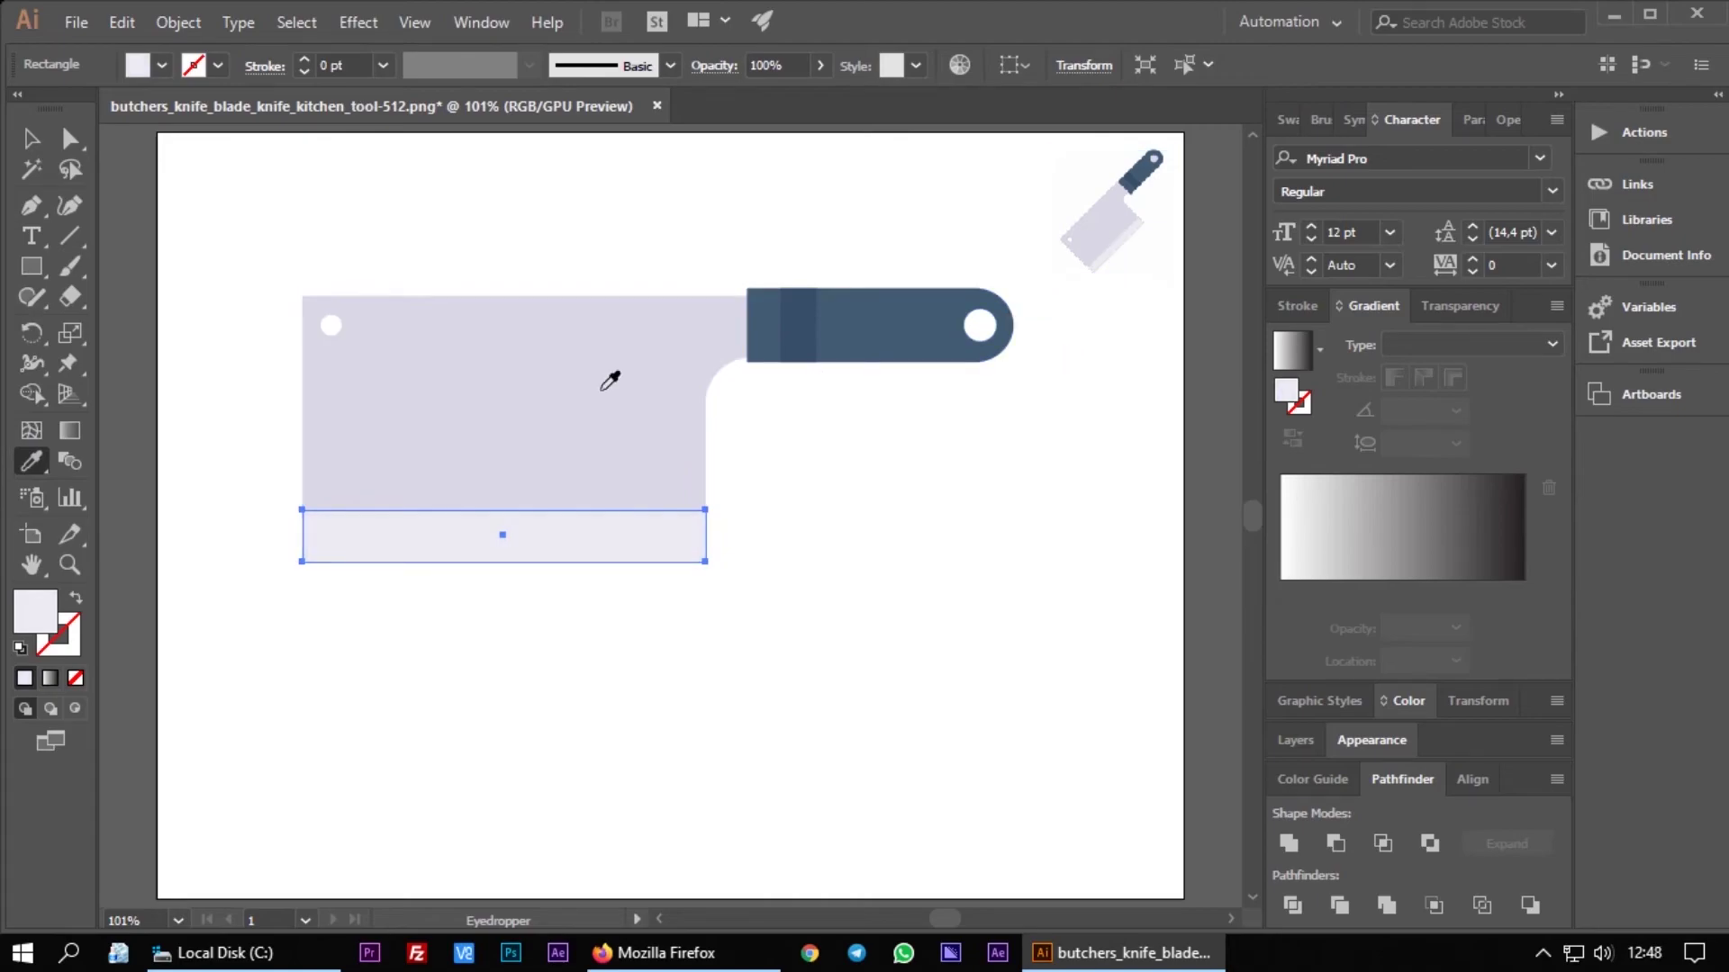
left_click(30, 141)
left_click(936, 641)
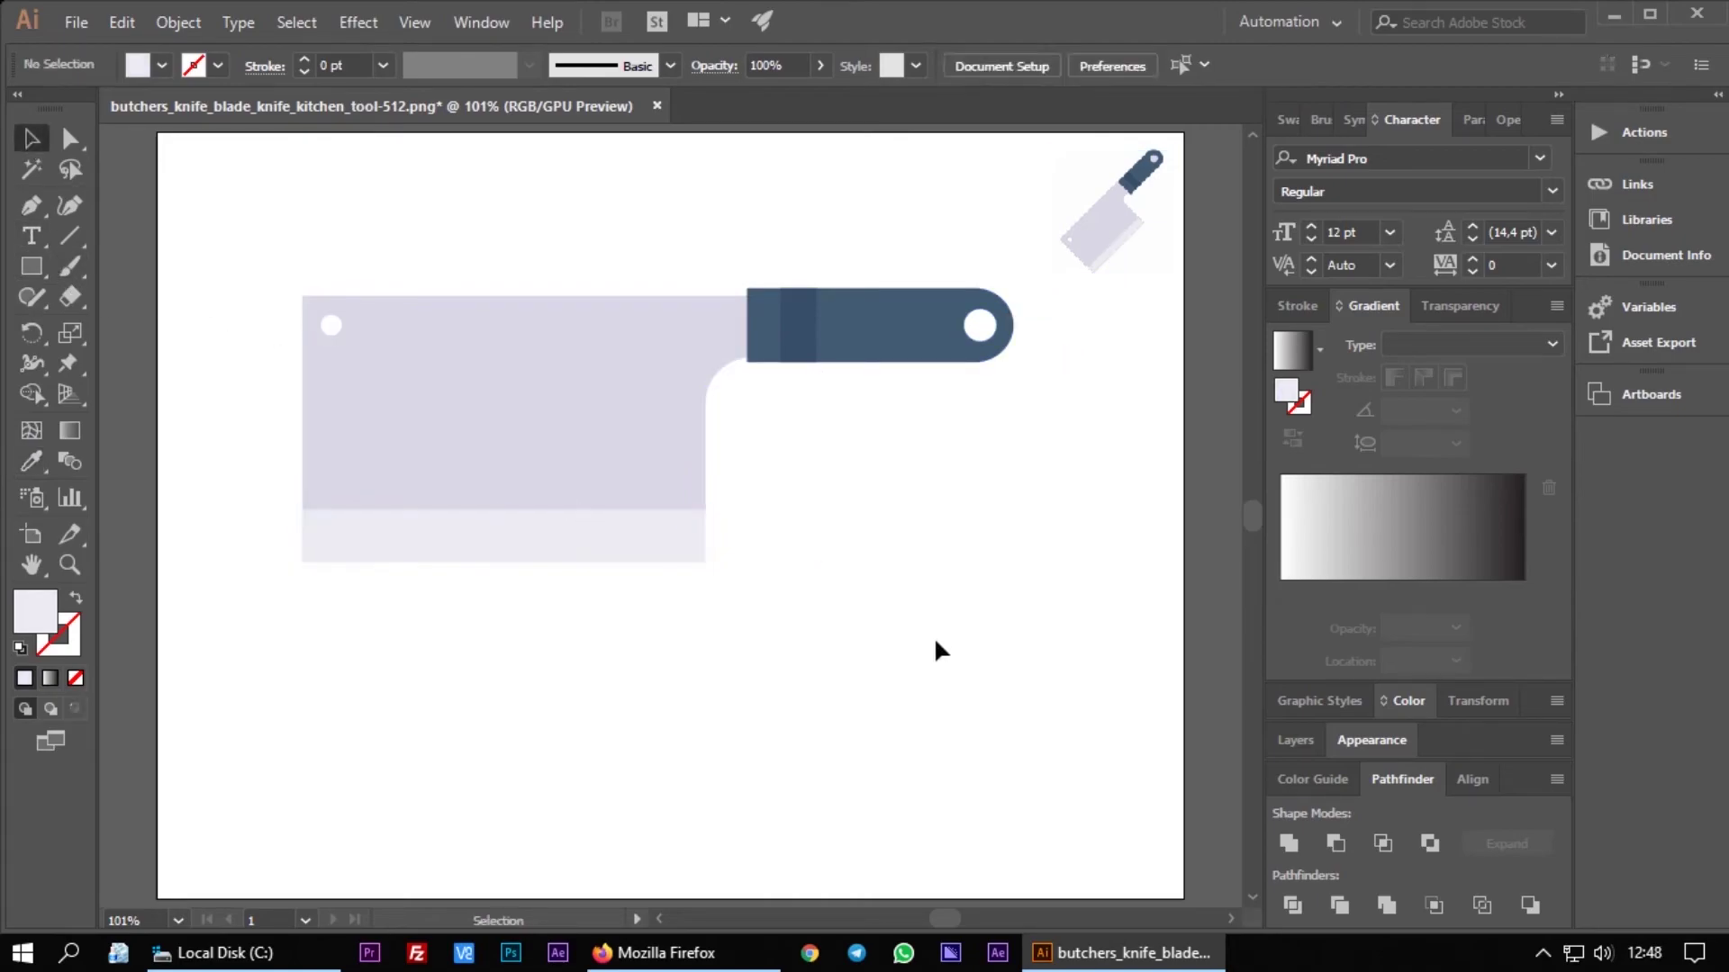
left_click_drag(274, 252, 878, 630)
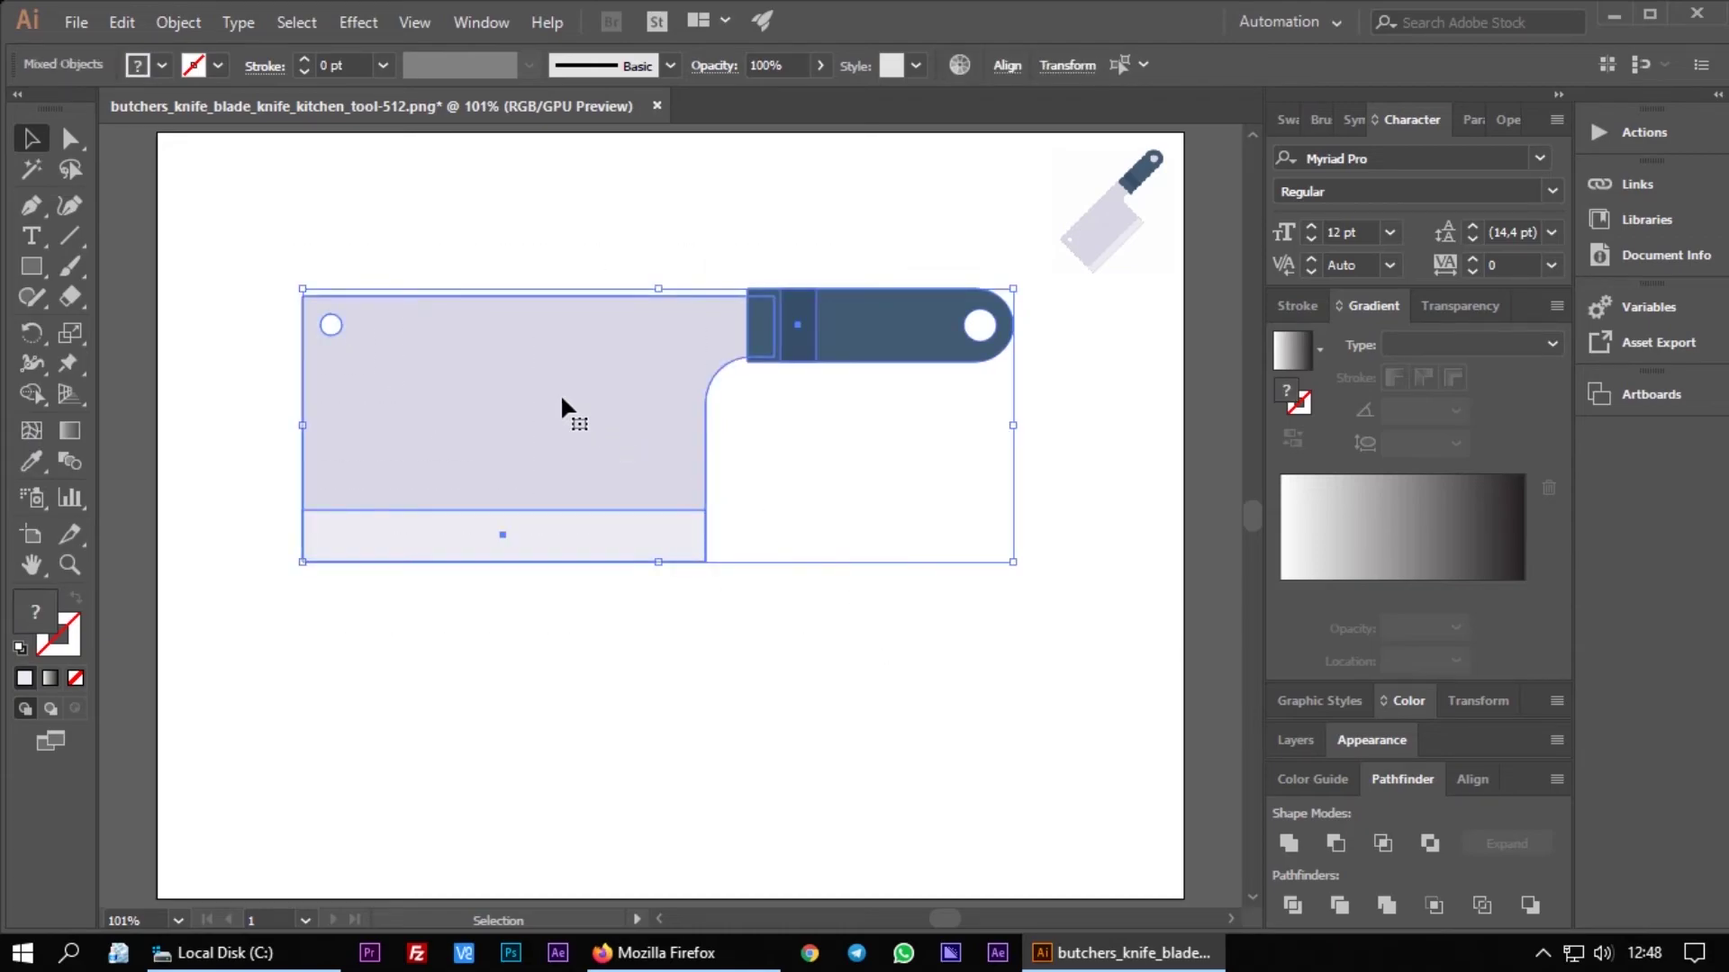
- Move the cleaver lower, shrink it from a corner, and set a rotation pivot at its bottom-left corner
left_click_drag(532, 372, 545, 535)
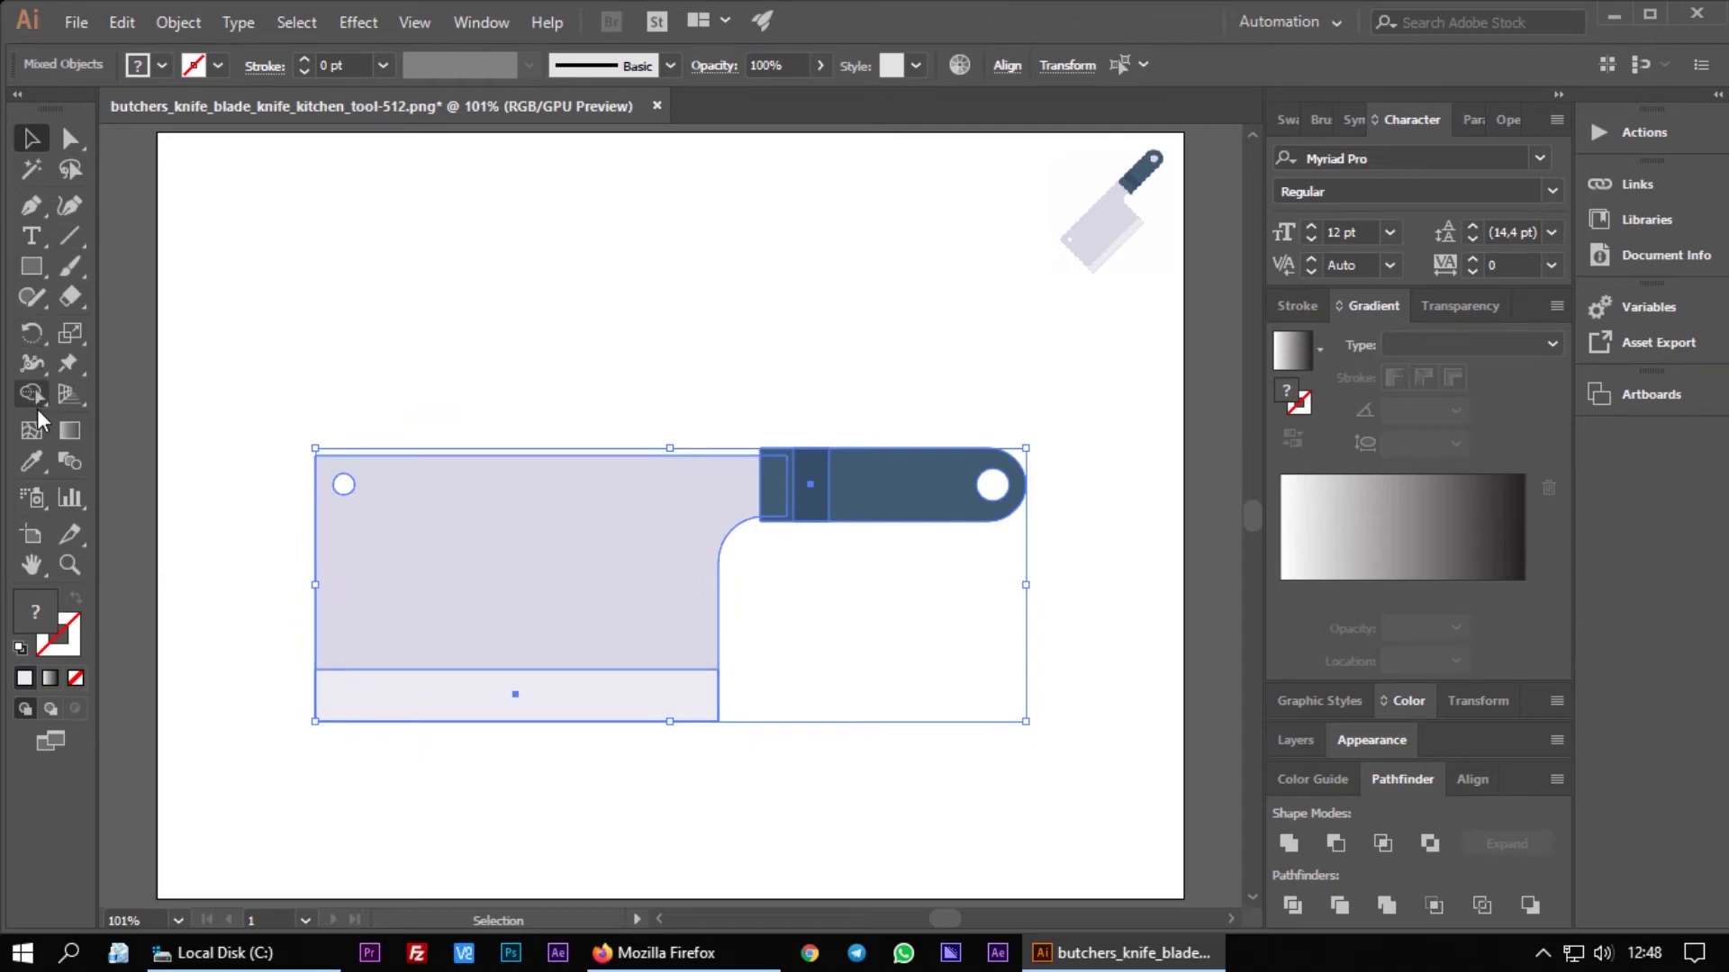
left_click_drag(1029, 444, 901, 491)
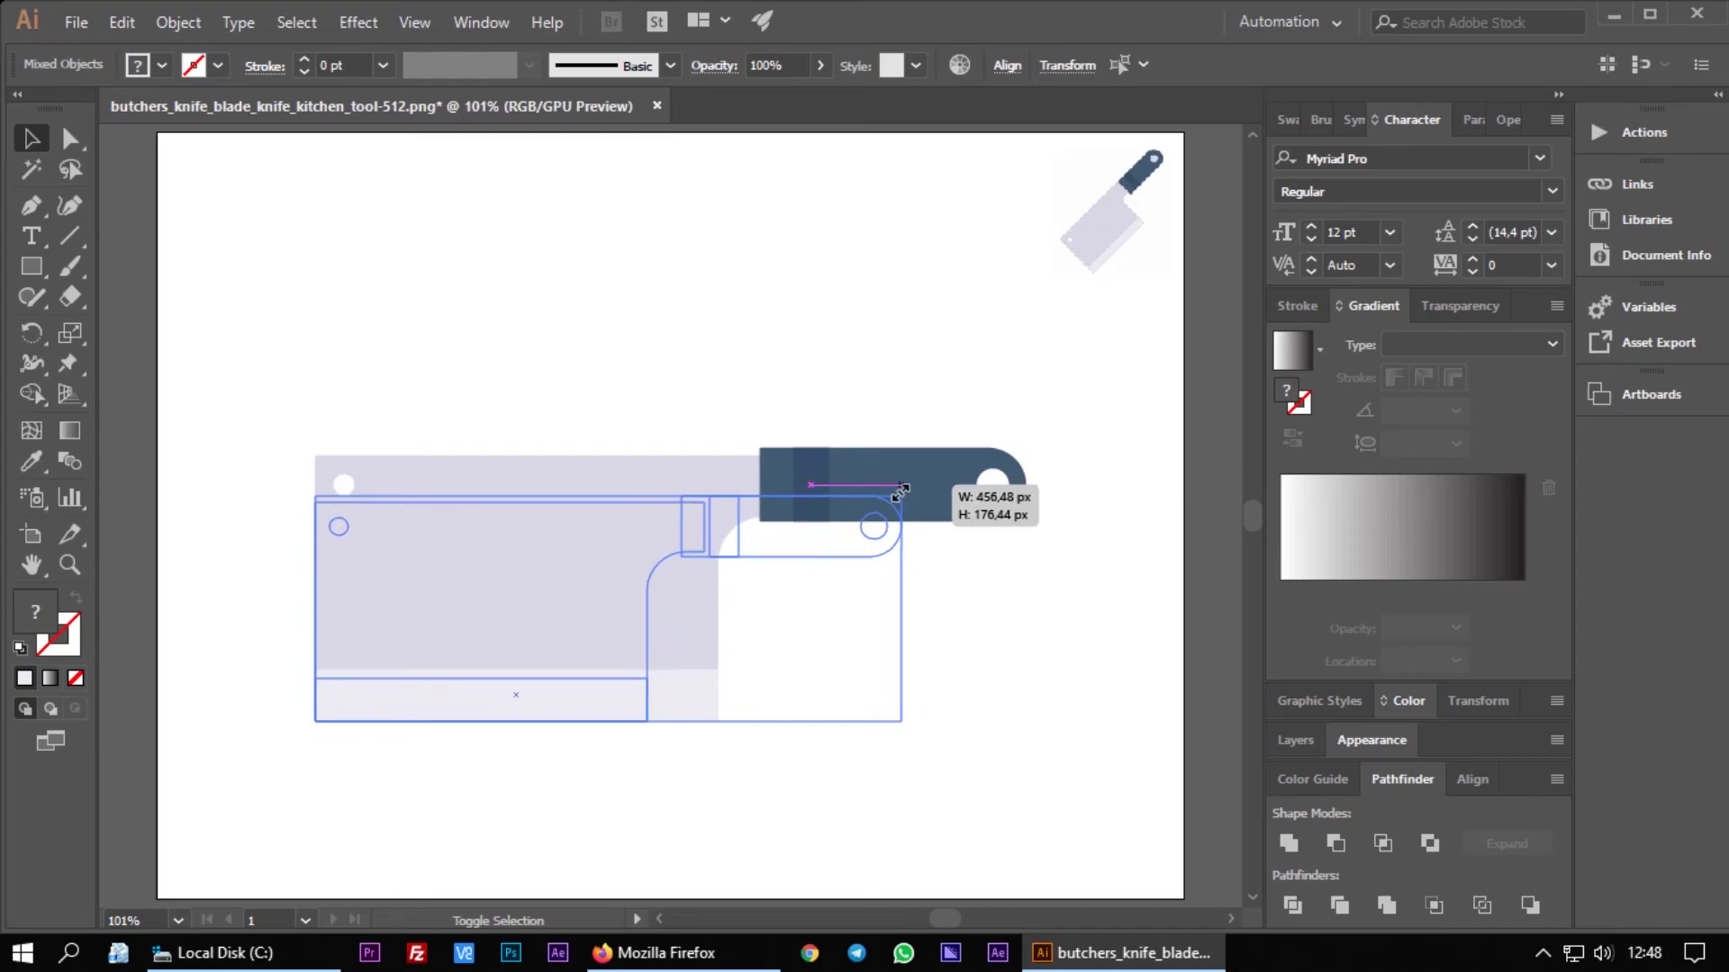
left_click_drag(901, 491, 868, 509)
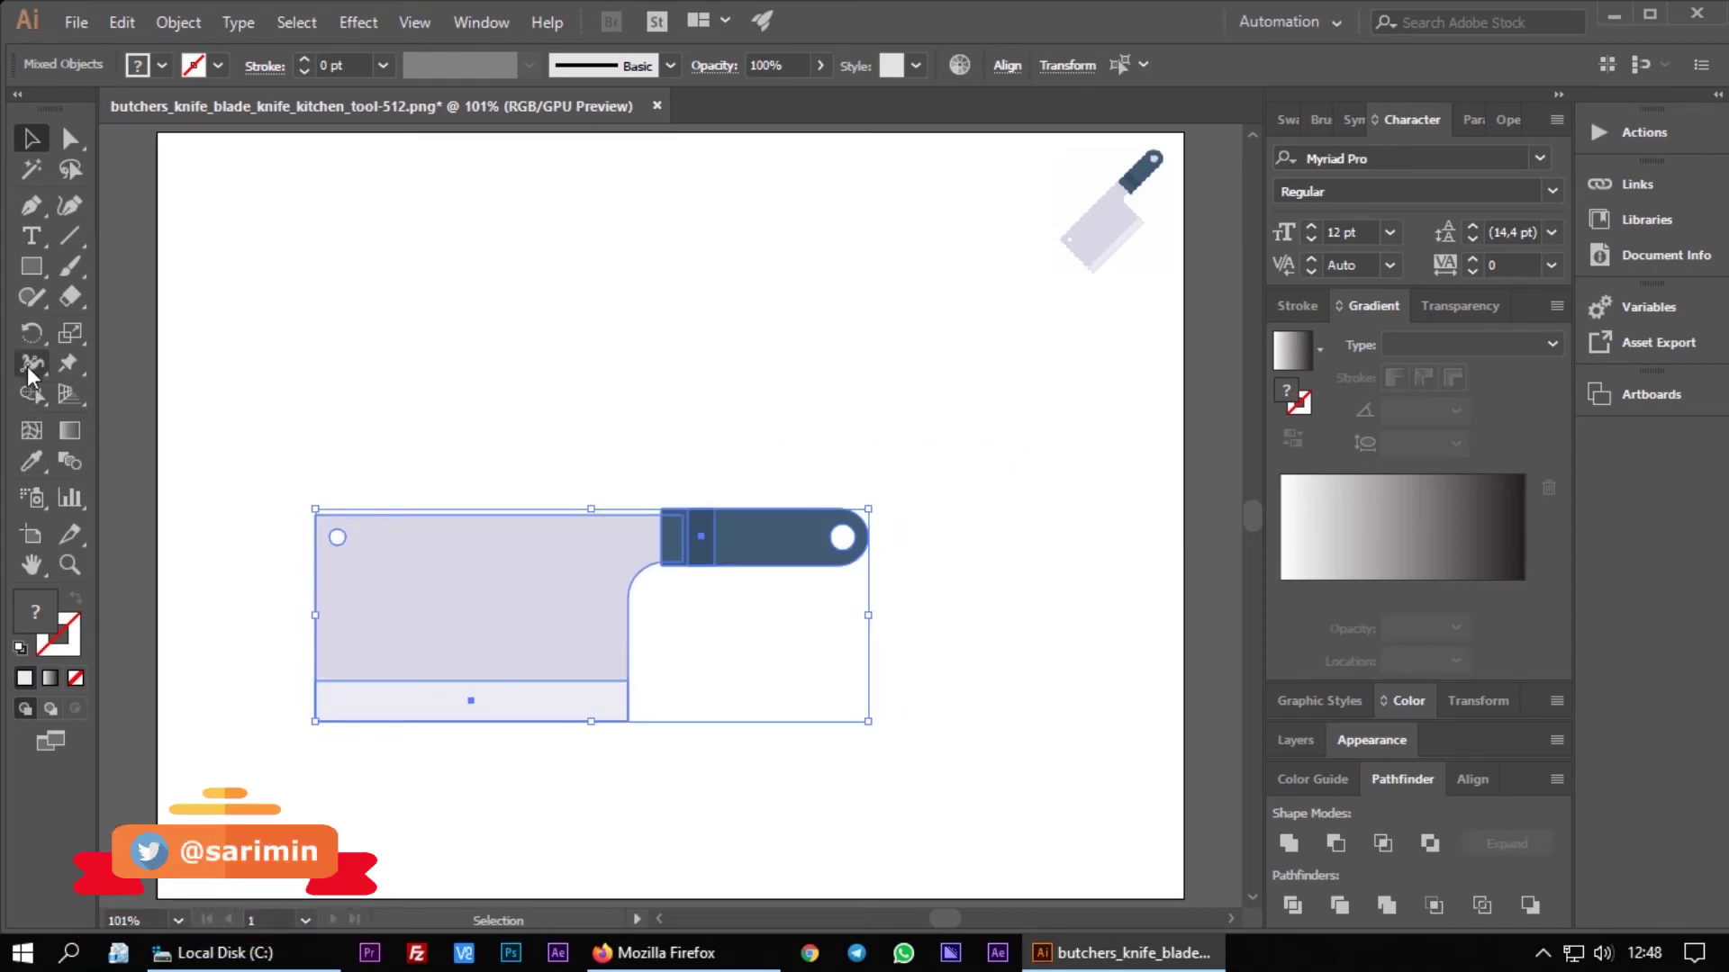
left_click(32, 333)
left_click(314, 721)
- Rotate the cleaver about 30° so the handle points up-right
left_click_drag(871, 545, 686, 309)
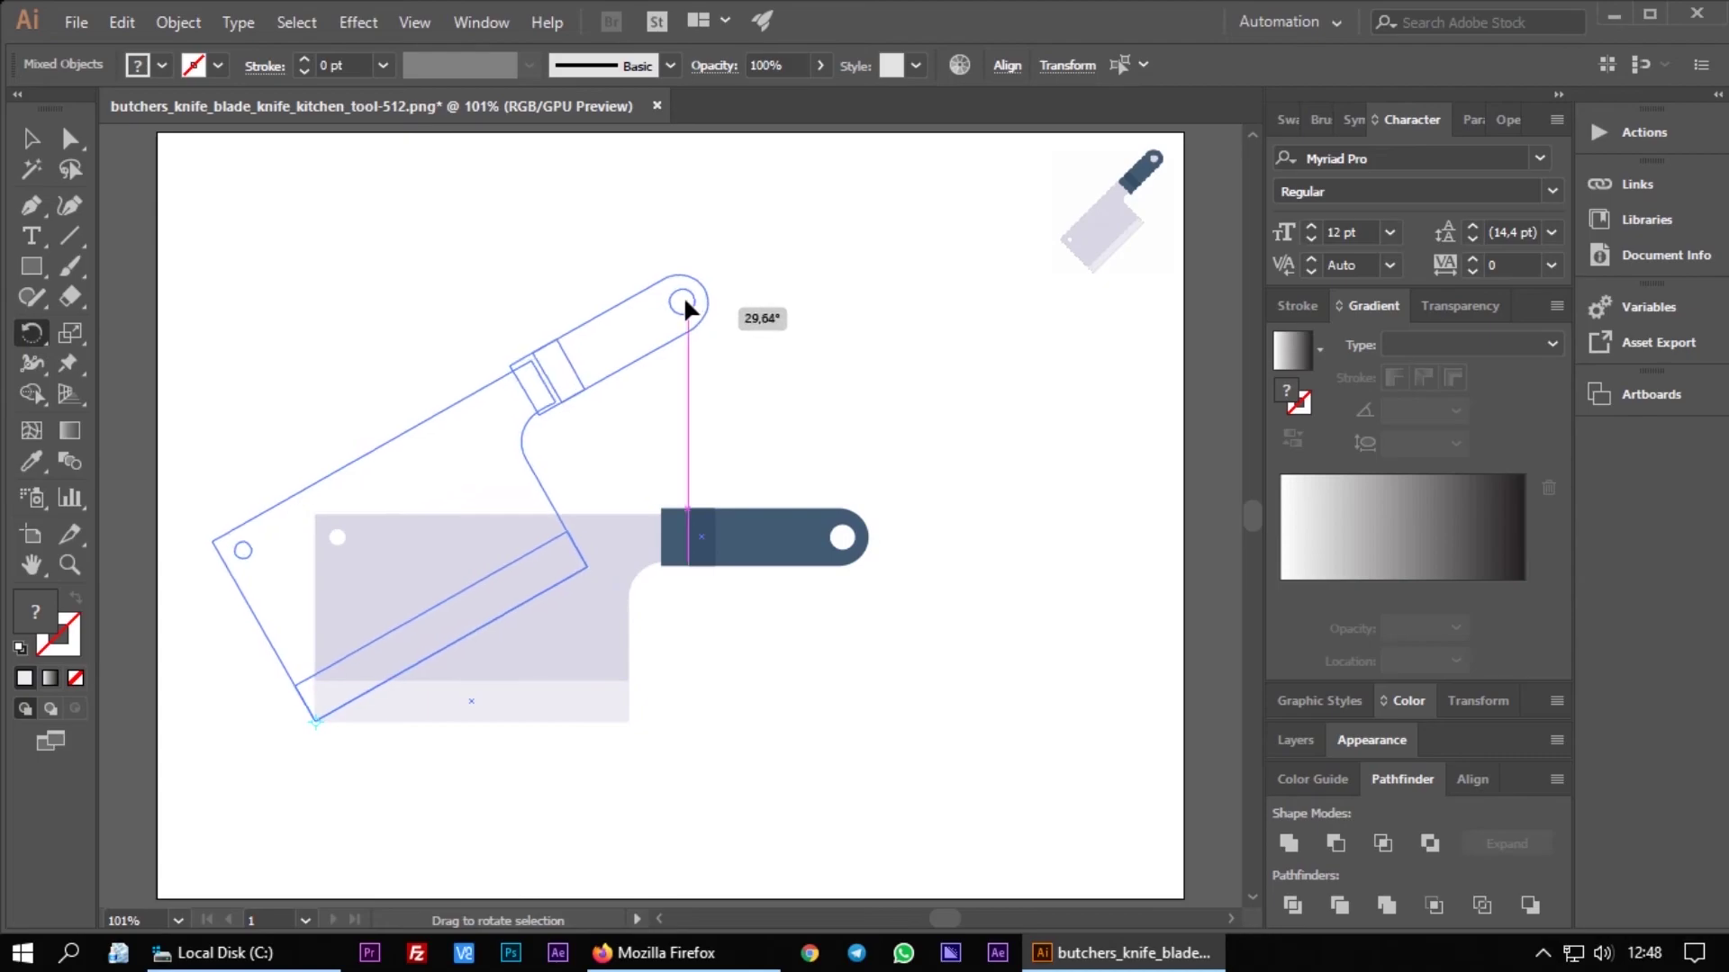
left_click_drag(686, 309, 686, 309)
left_click(30, 139)
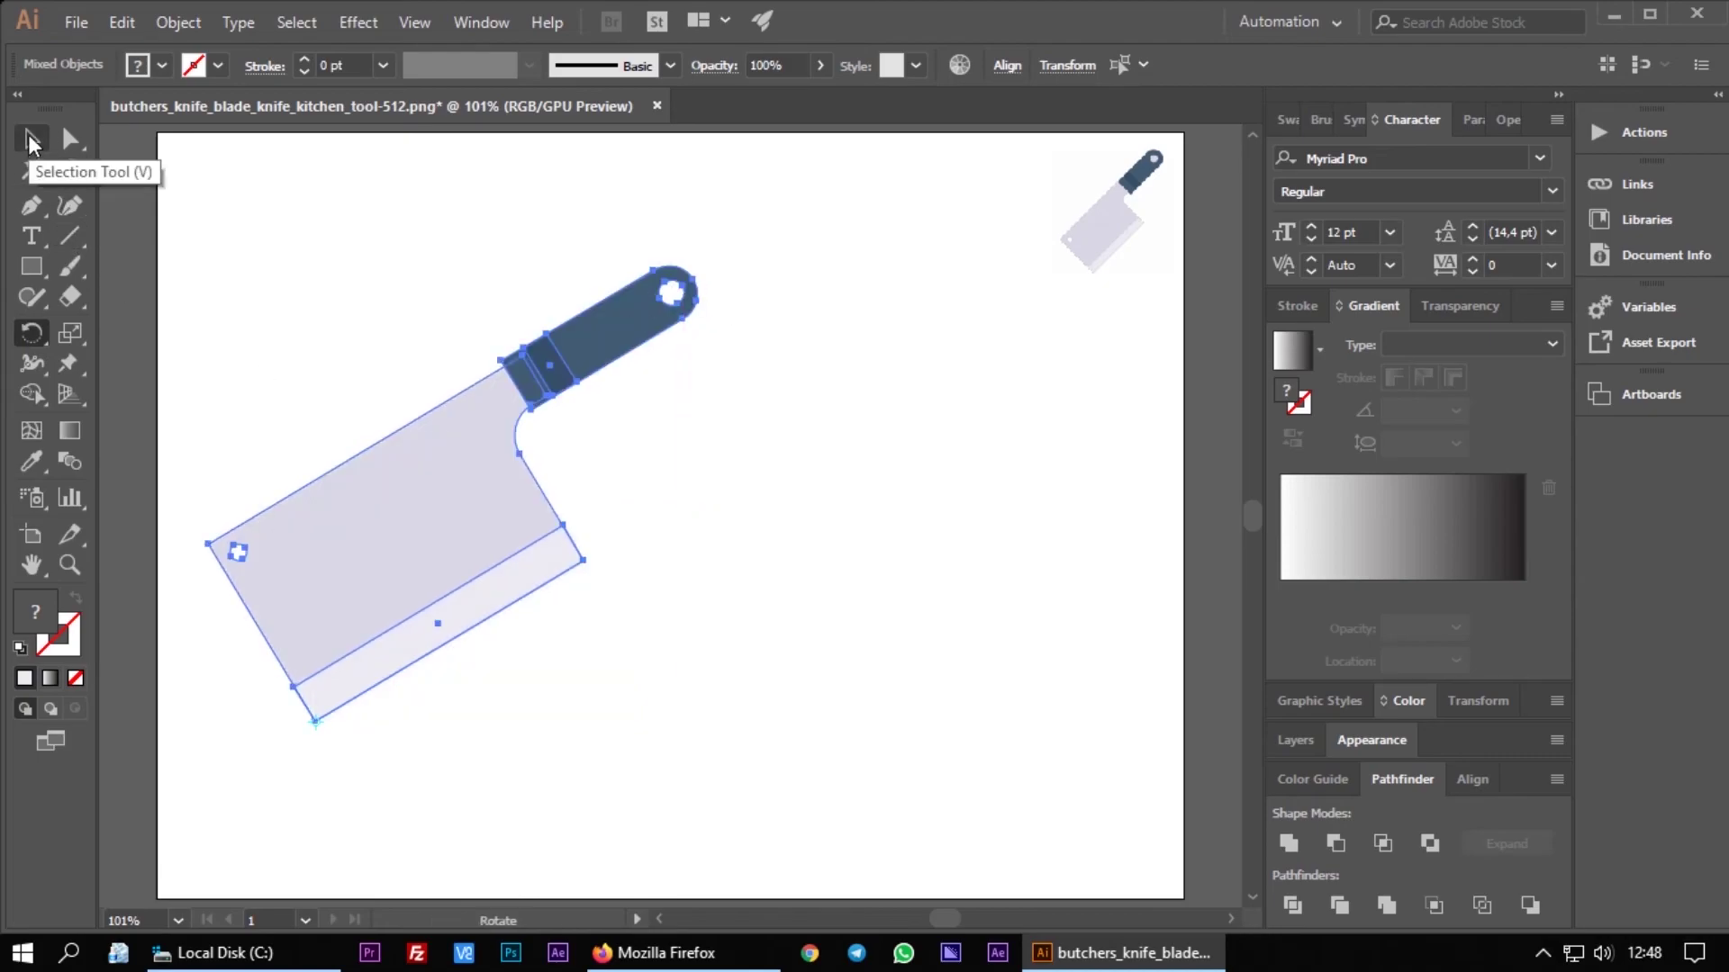
left_click(478, 339)
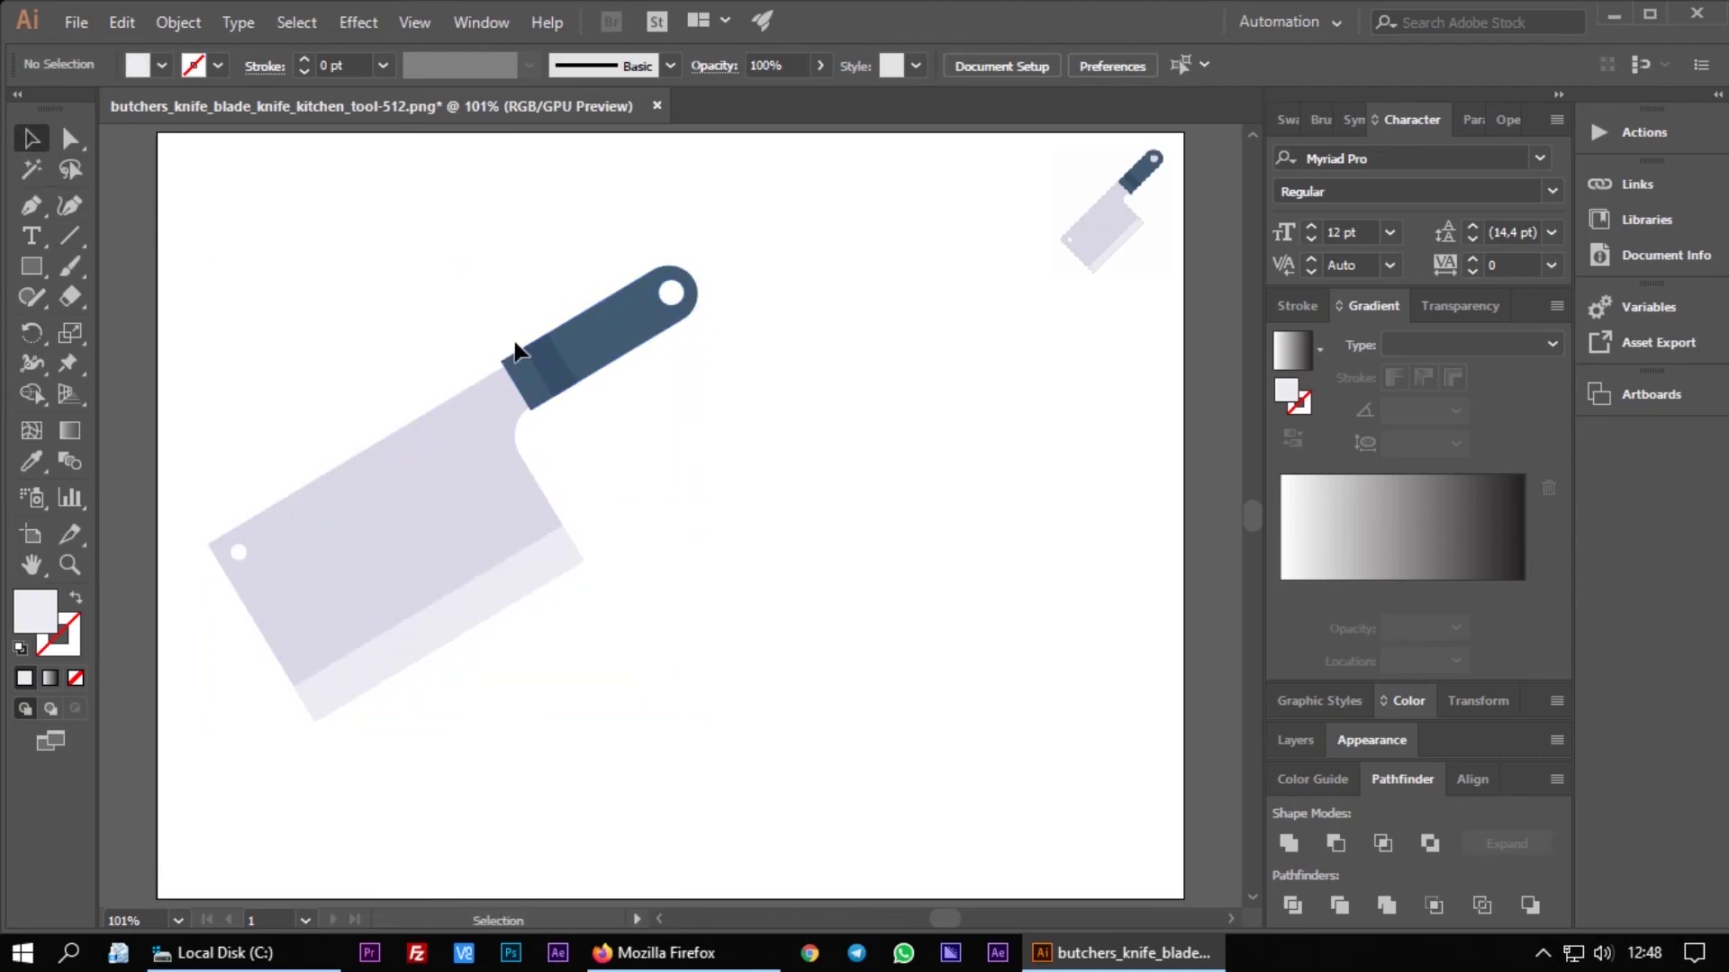
- Move the rotated cleaver right to the artboard's centre and deselect it
left_click_drag(256, 266, 758, 664)
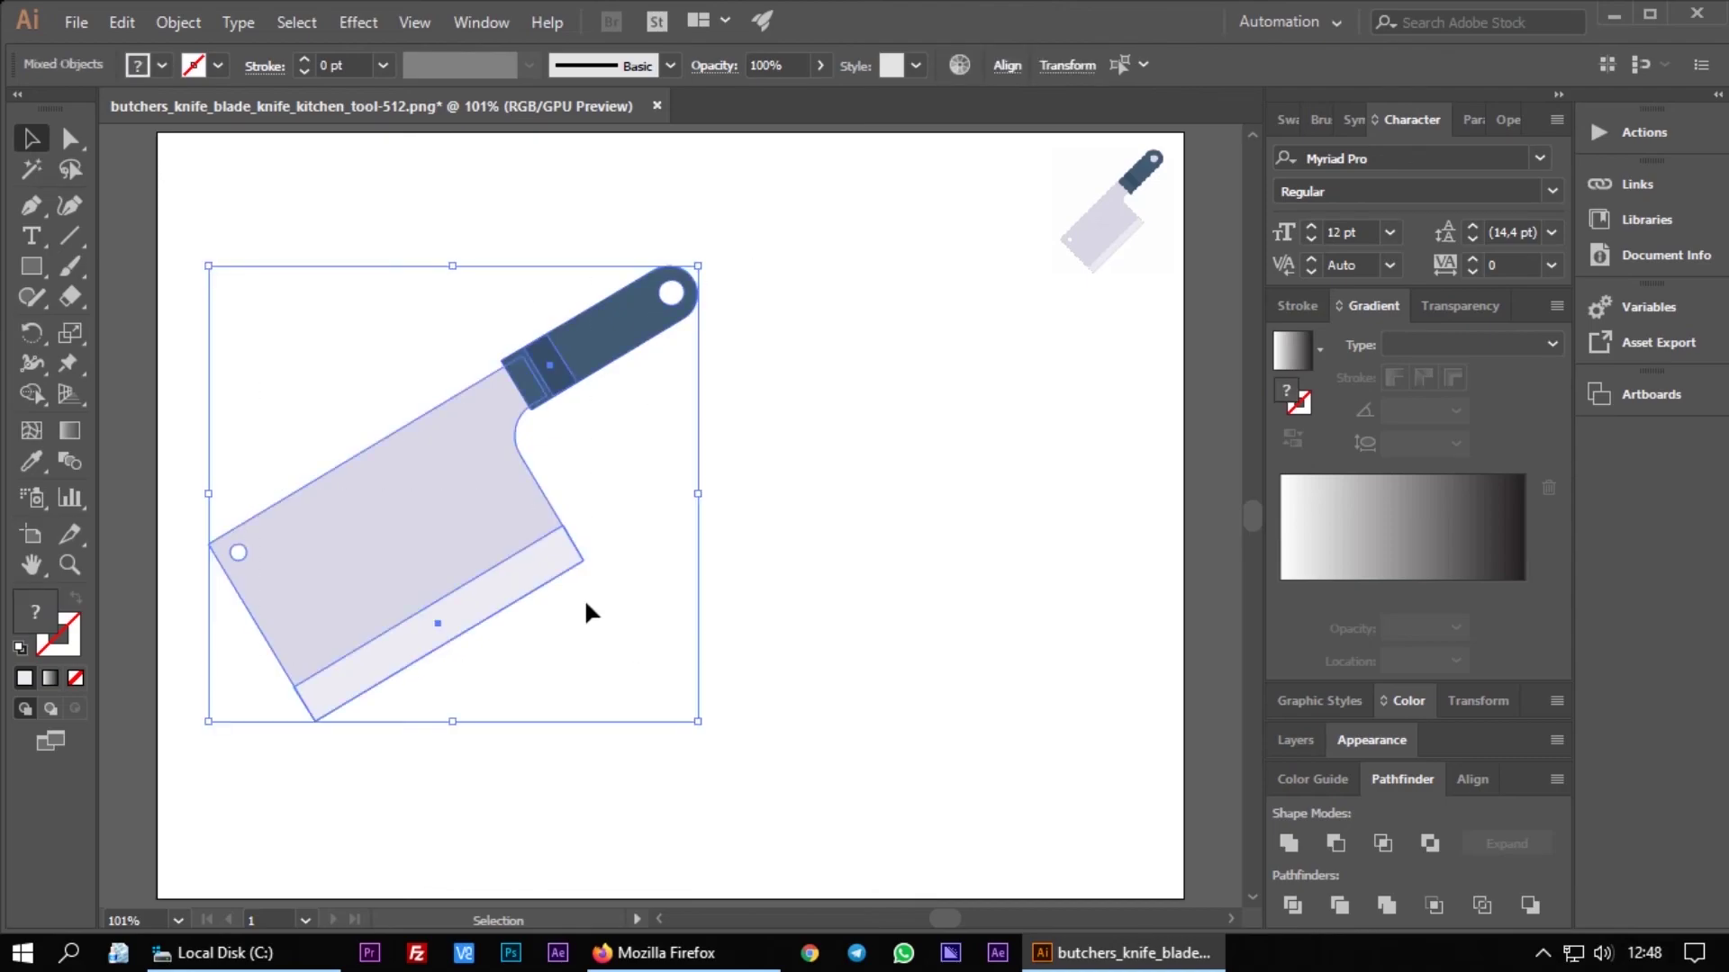
left_click(216, 223)
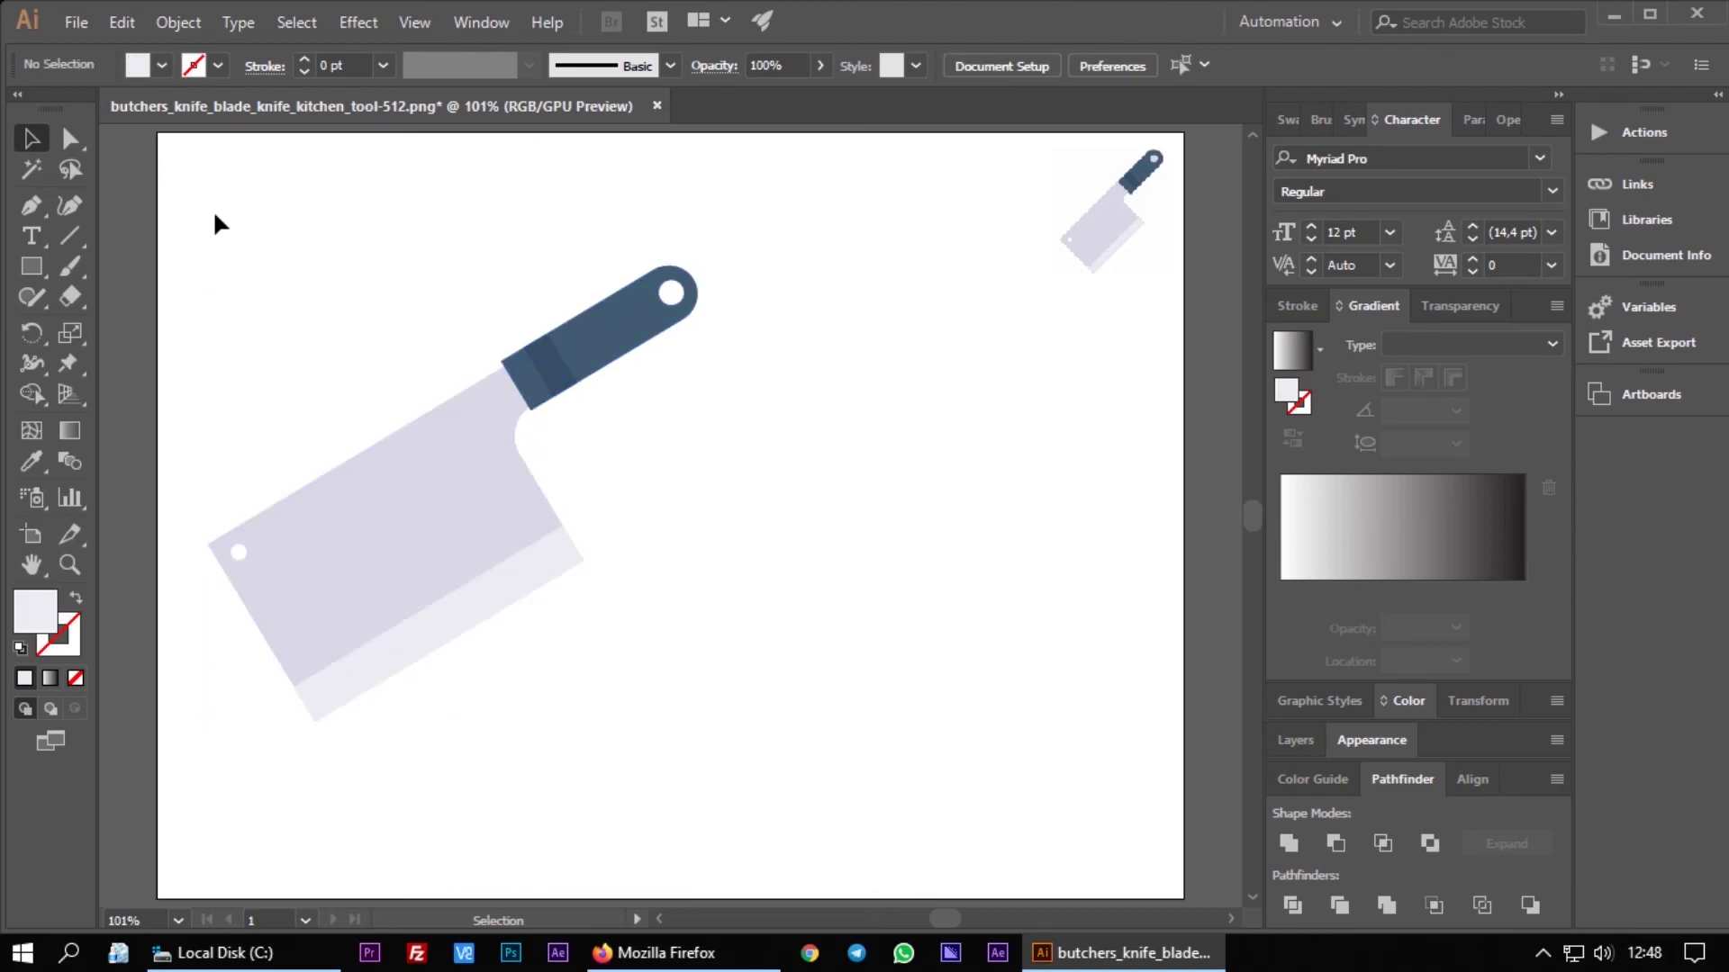
left_click_drag(235, 266, 771, 683)
left_click_drag(530, 515, 749, 534)
left_click(956, 562)
left_click(587, 587)
left_click_drag(416, 301, 938, 707)
left_click_drag(657, 504, 688, 511)
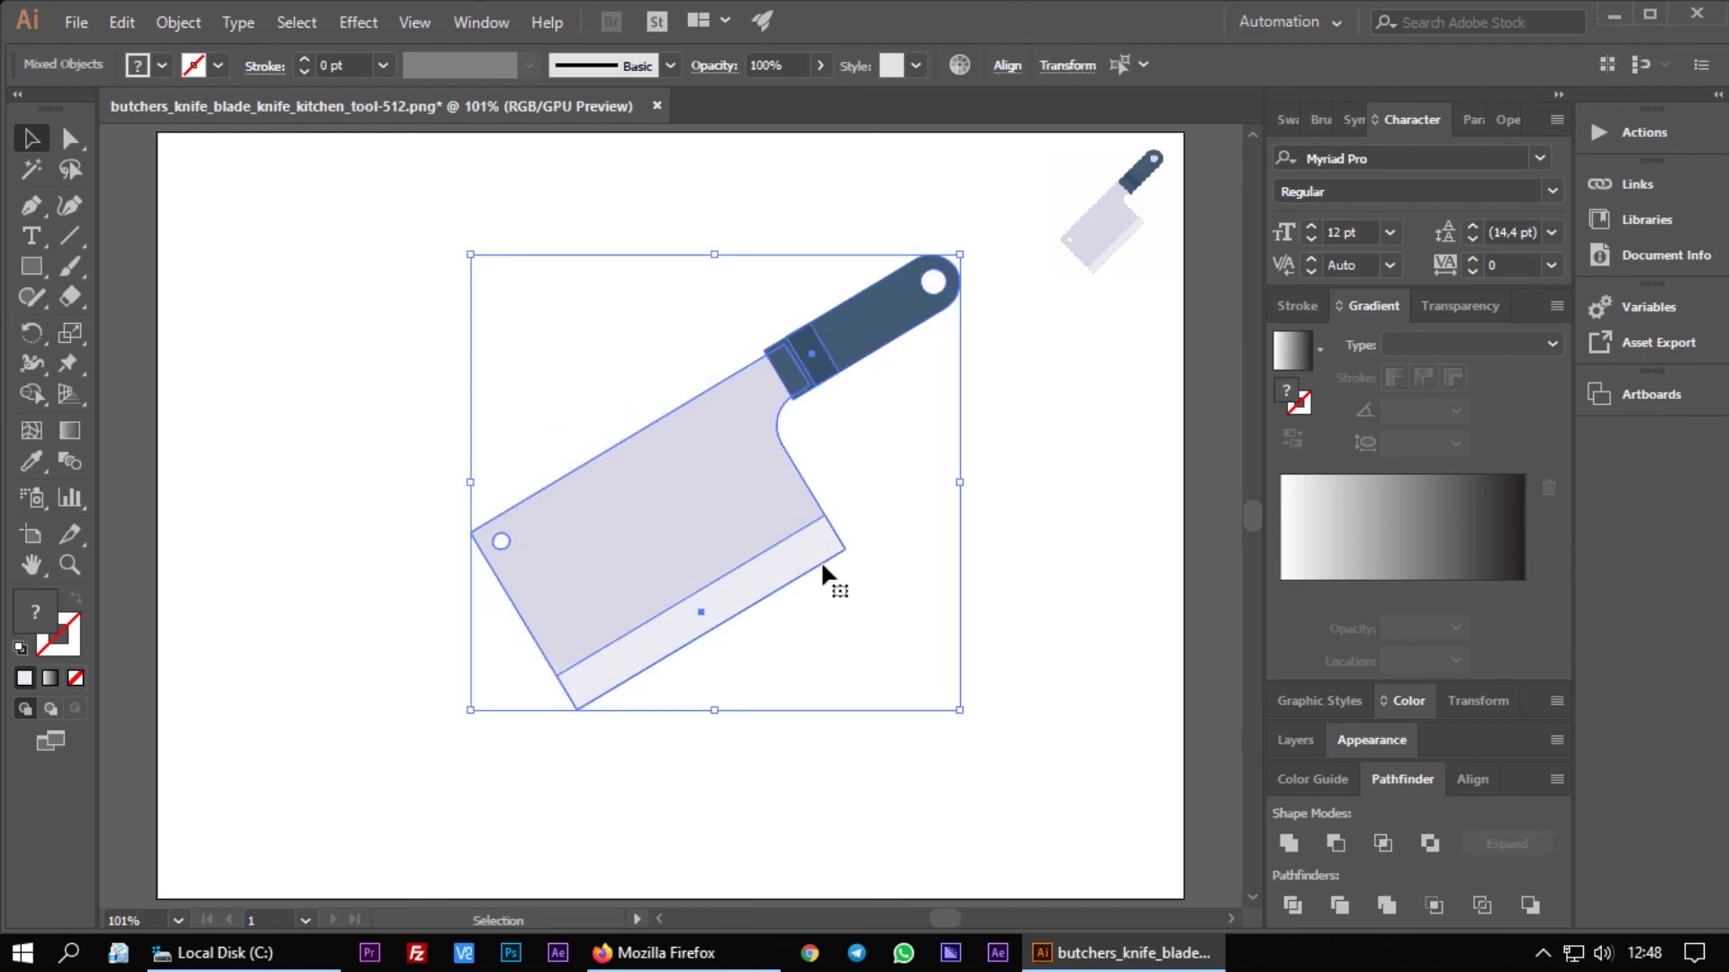
left_click(1058, 615)
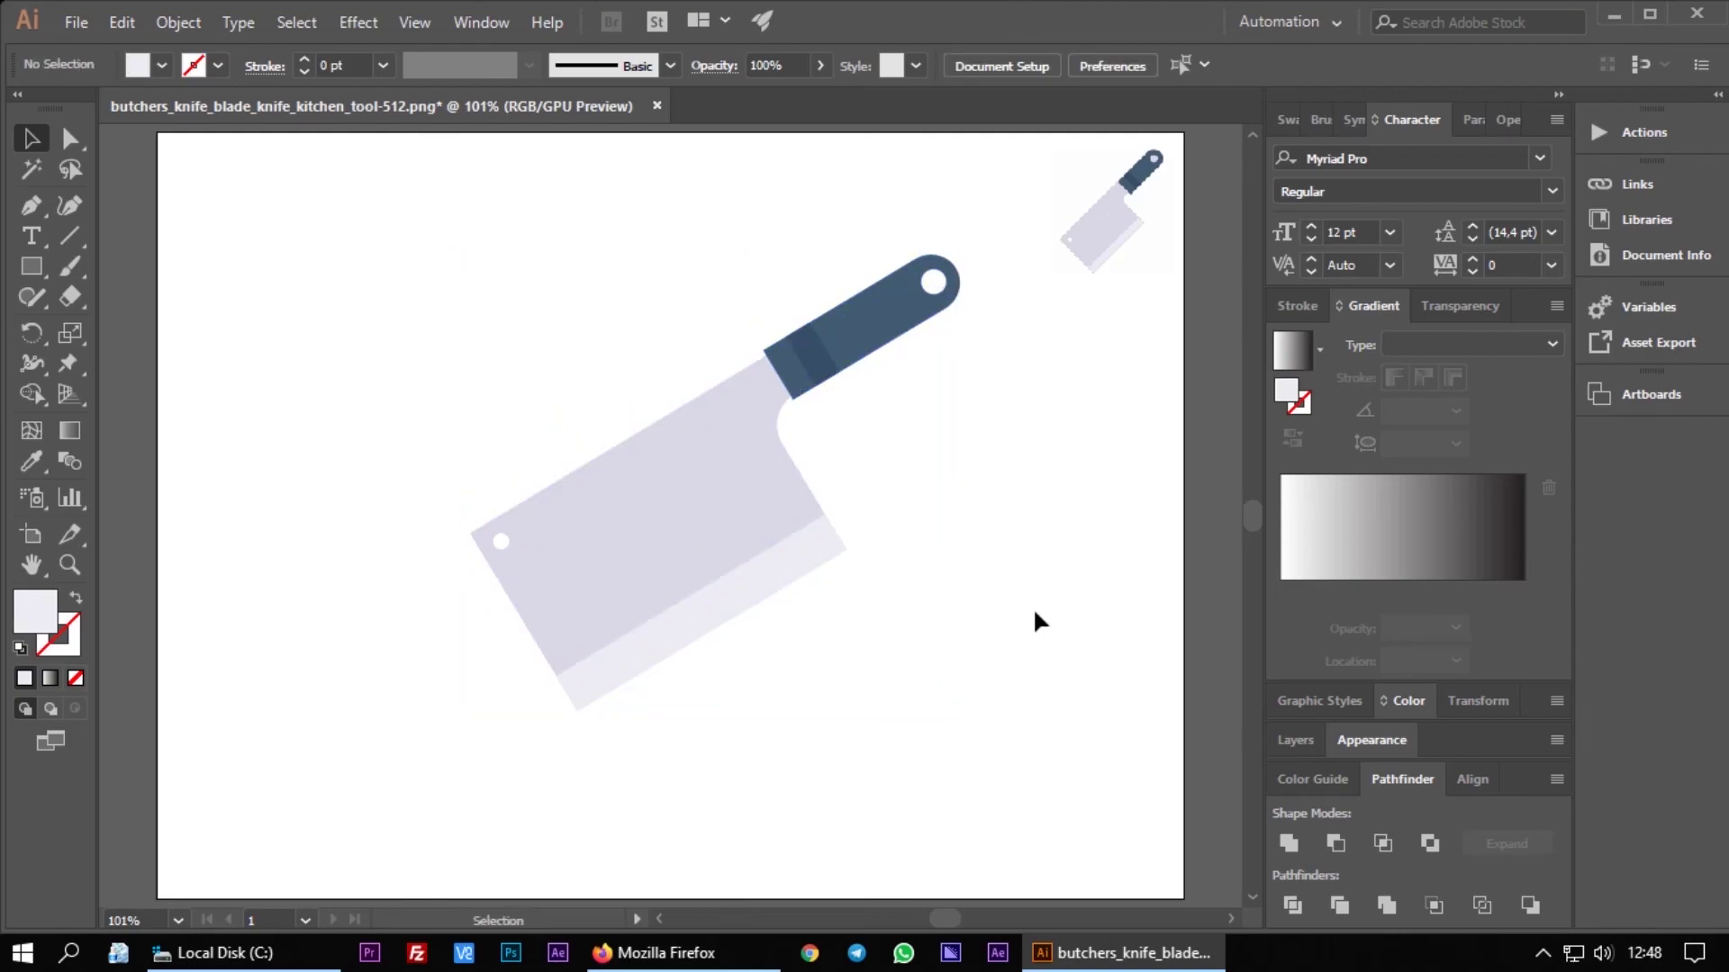